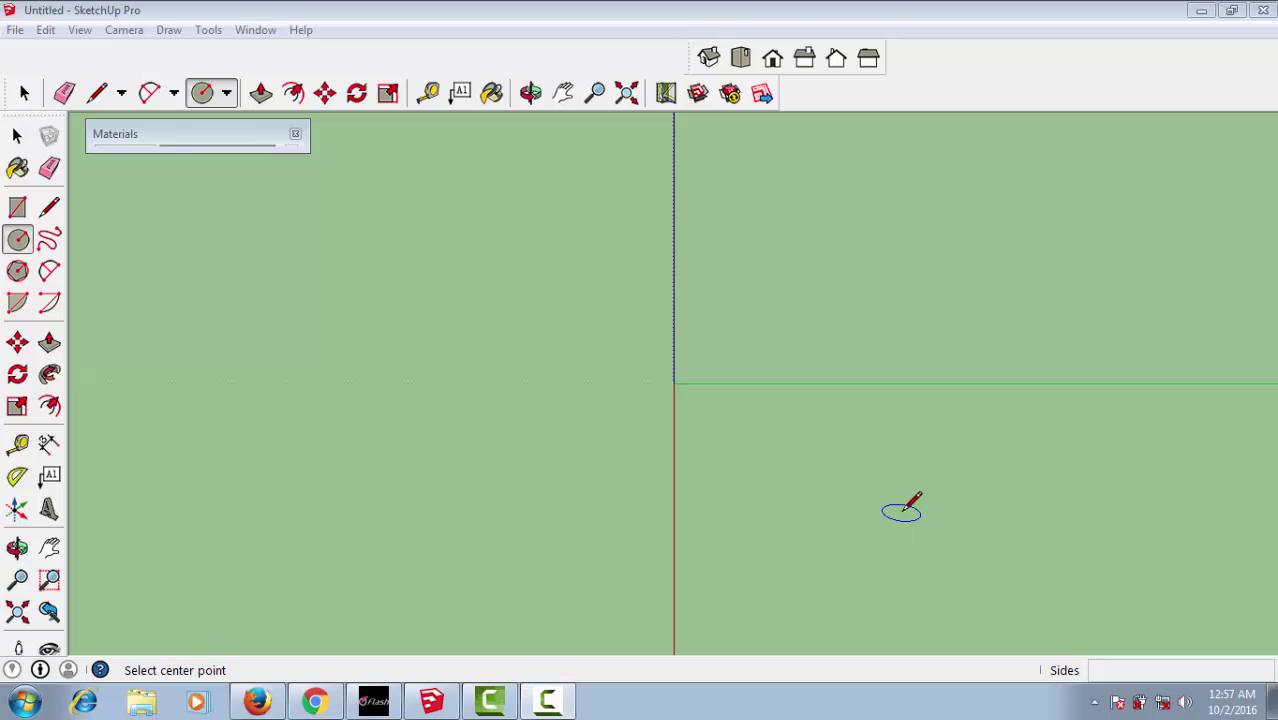
Step: Draw the tabletop circle on the ground and push/pull it into an 8 1/8" disc
{"action": "left_click", "coordinate": [812, 462]}
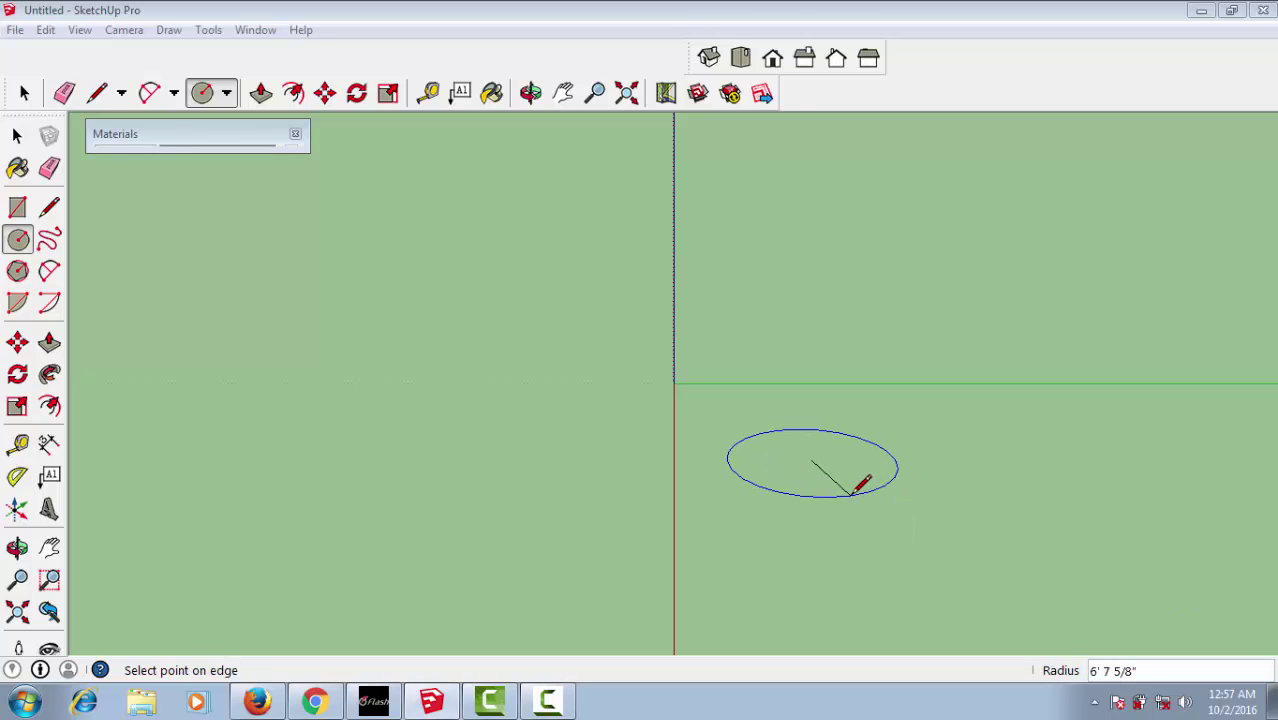
{"action": "left_click", "coordinate": [856, 498]}
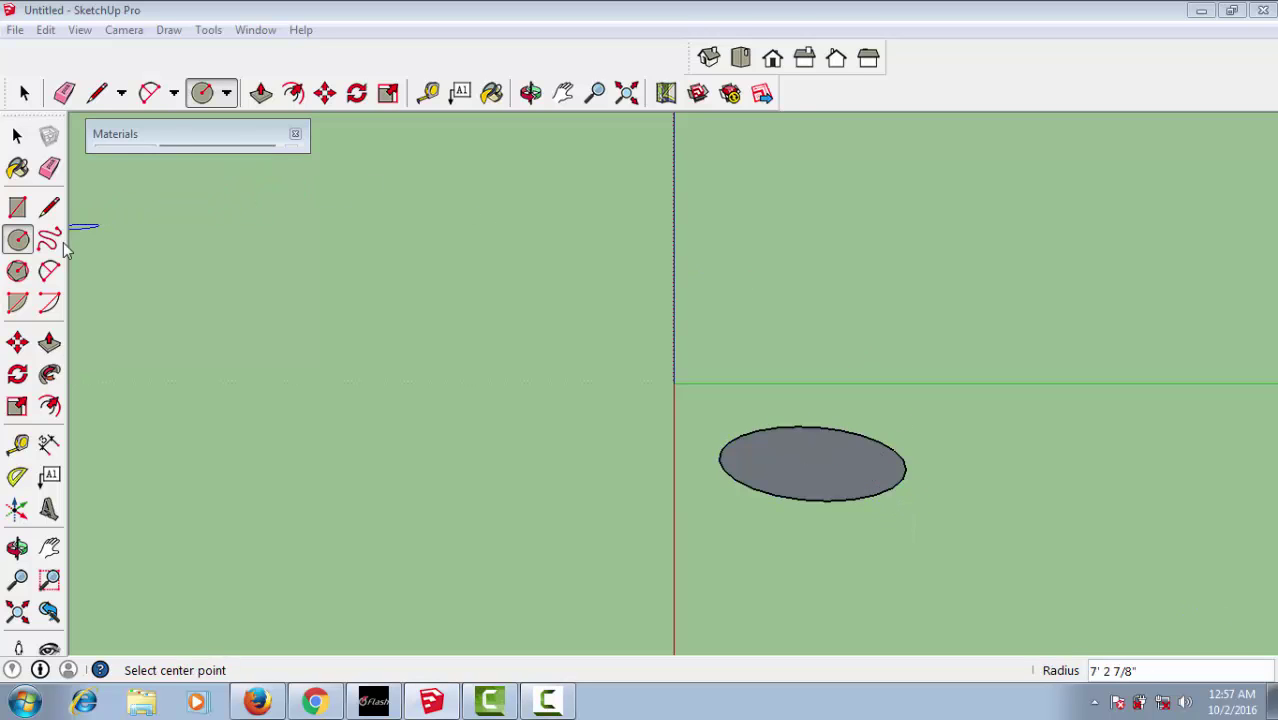
{"action": "left_click", "coordinate": [260, 92]}
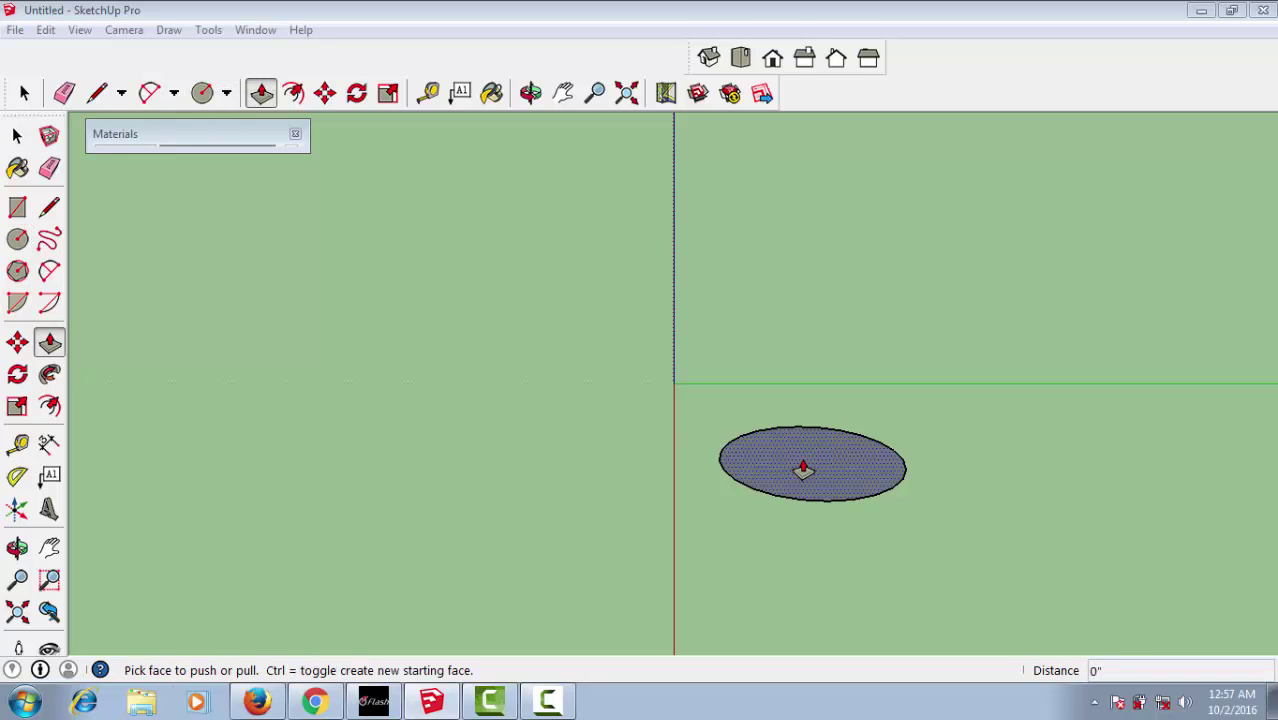
{"action": "left_click_drag", "start_coordinate": [803, 470], "coordinate": [804, 456]}
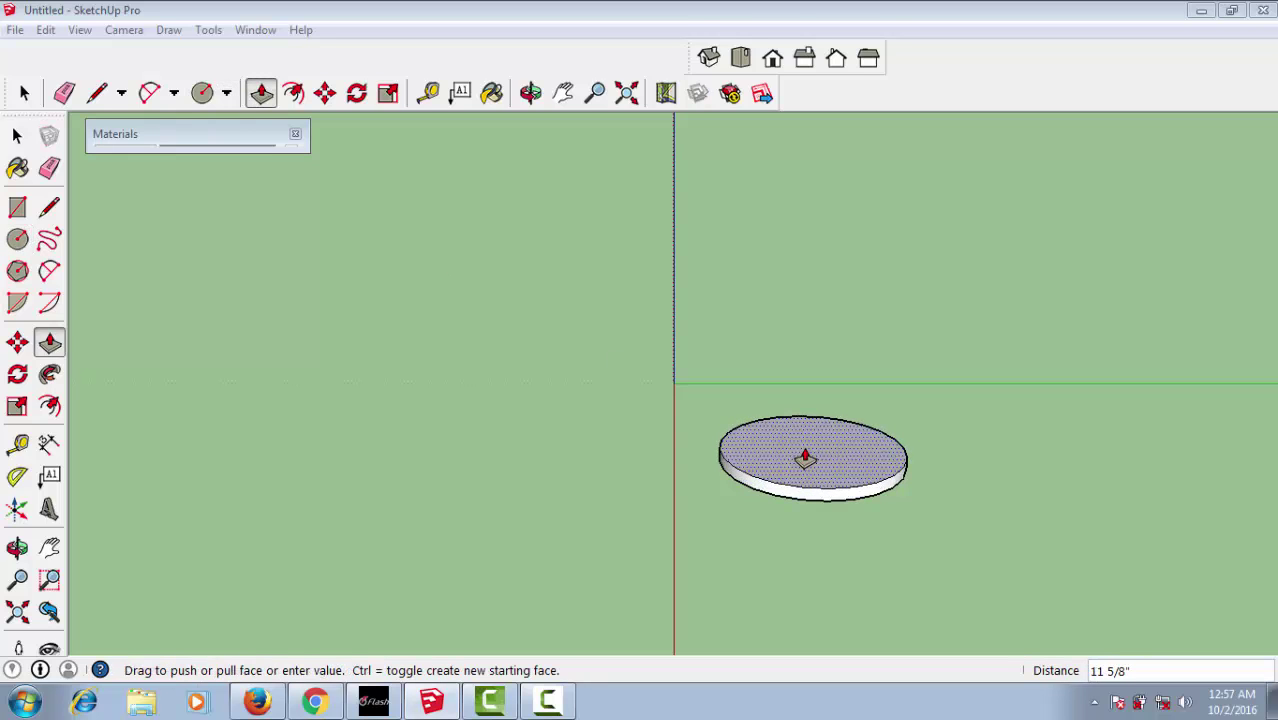
{"action": "left_click_drag", "start_coordinate": [804, 456], "coordinate": [806, 460]}
{"action": "mouse_move", "coordinate": [904, 584]}
{"action": "middle_mouse_down"}
{"action": "mouse_move", "coordinate": [873, 357]}
{"action": "mouse_move", "coordinate": [870, 562]}
{"action": "mouse_move", "coordinate": [864, 382]}
{"action": "mouse_move", "coordinate": [770, 306]}
{"action": "mouse_move", "coordinate": [731, 172]}
{"action": "middle_mouse_up"}
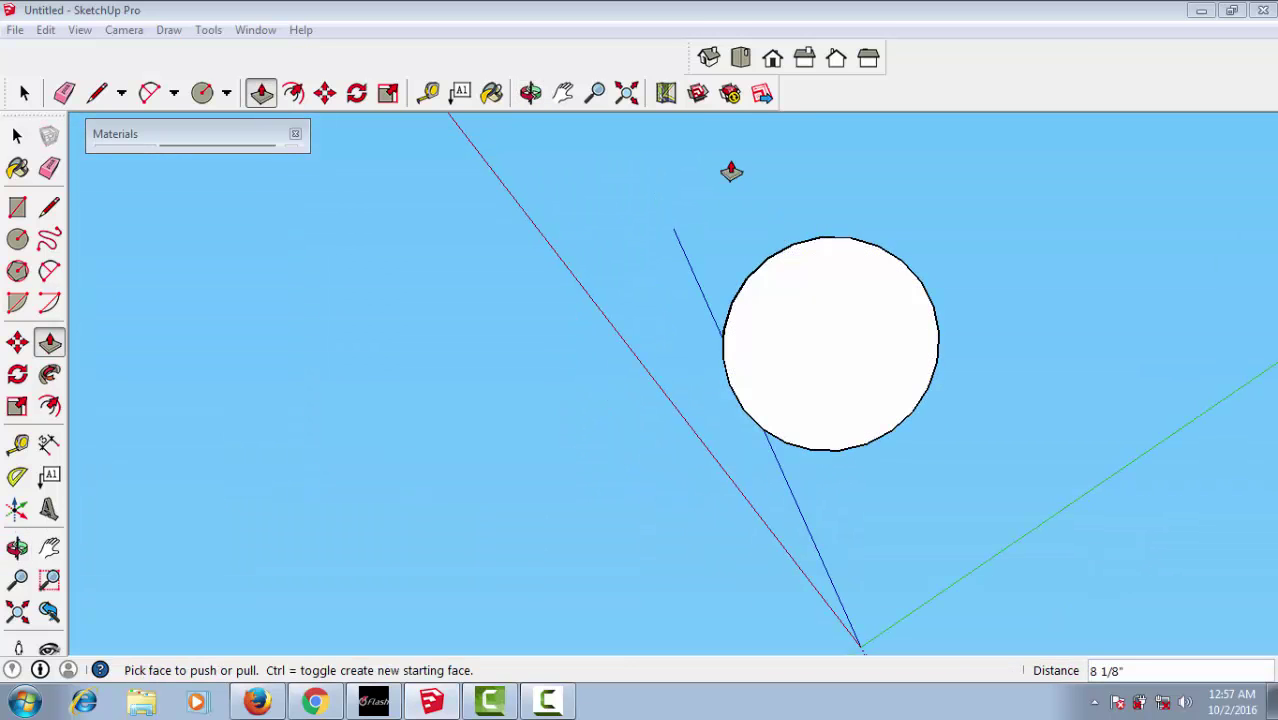
Step: Switch to Top view and measure from the circle's left edge to its centre
{"action": "left_click", "coordinate": [740, 58]}
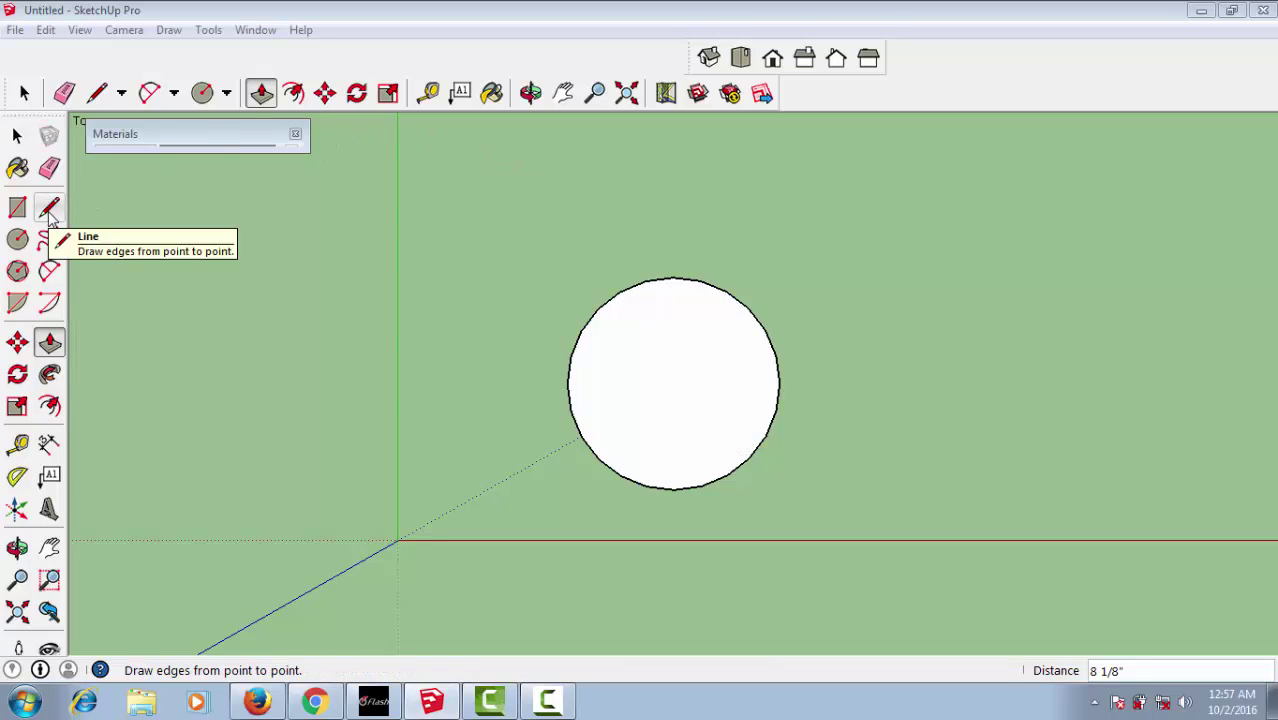
{"action": "key", "text": "t"}
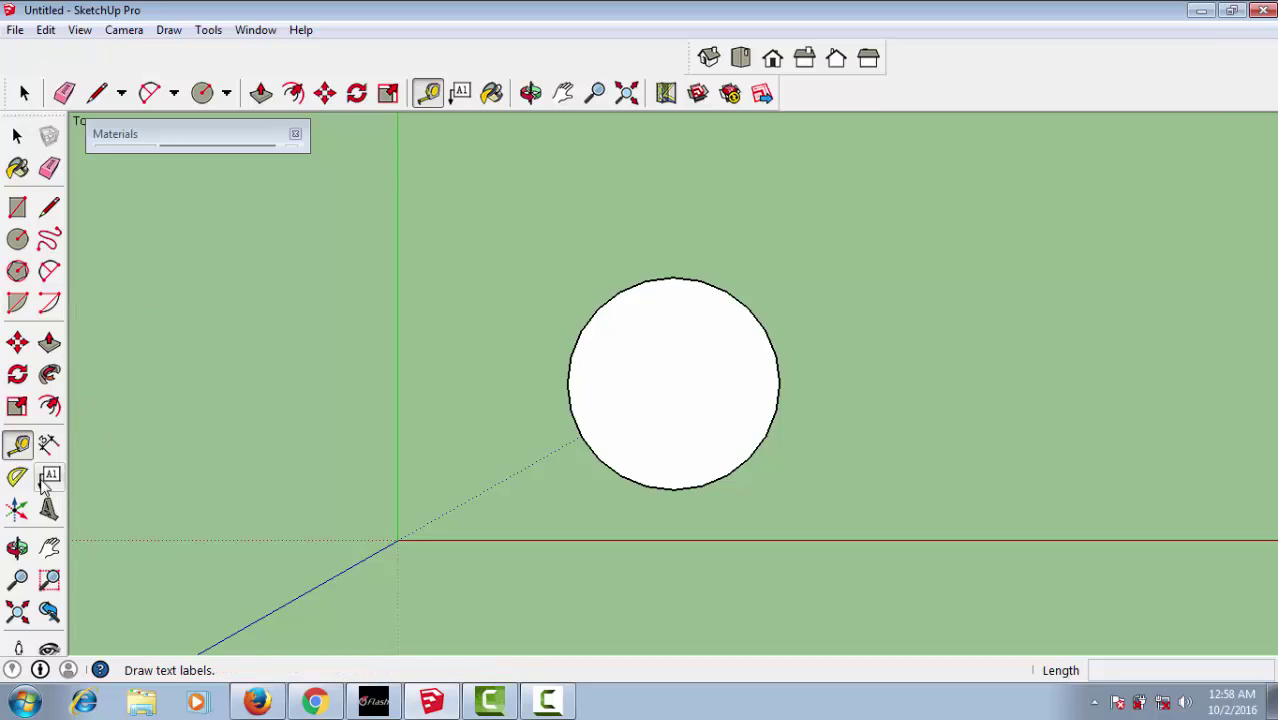
{"action": "scroll", "coordinate": [682, 414], "scroll_direction": "up", "scroll_amount": 1}
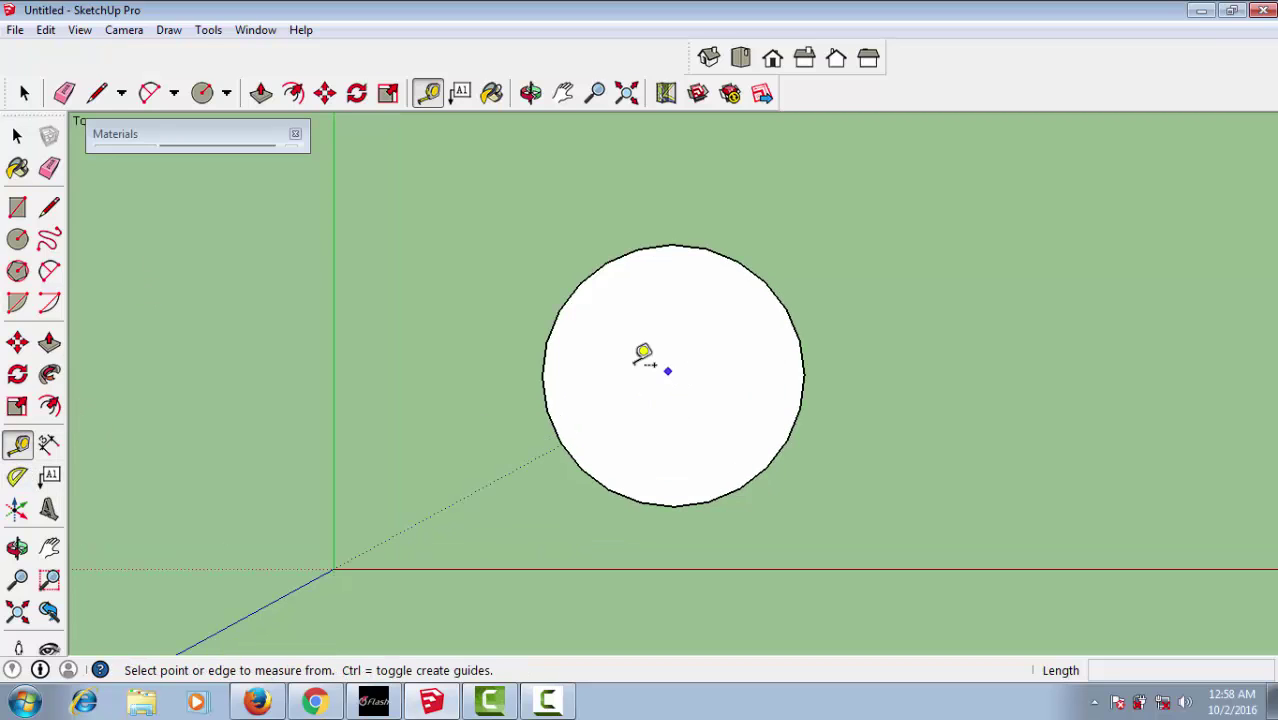
{"action": "left_click", "coordinate": [541, 377]}
{"action": "left_click", "coordinate": [683, 358]}
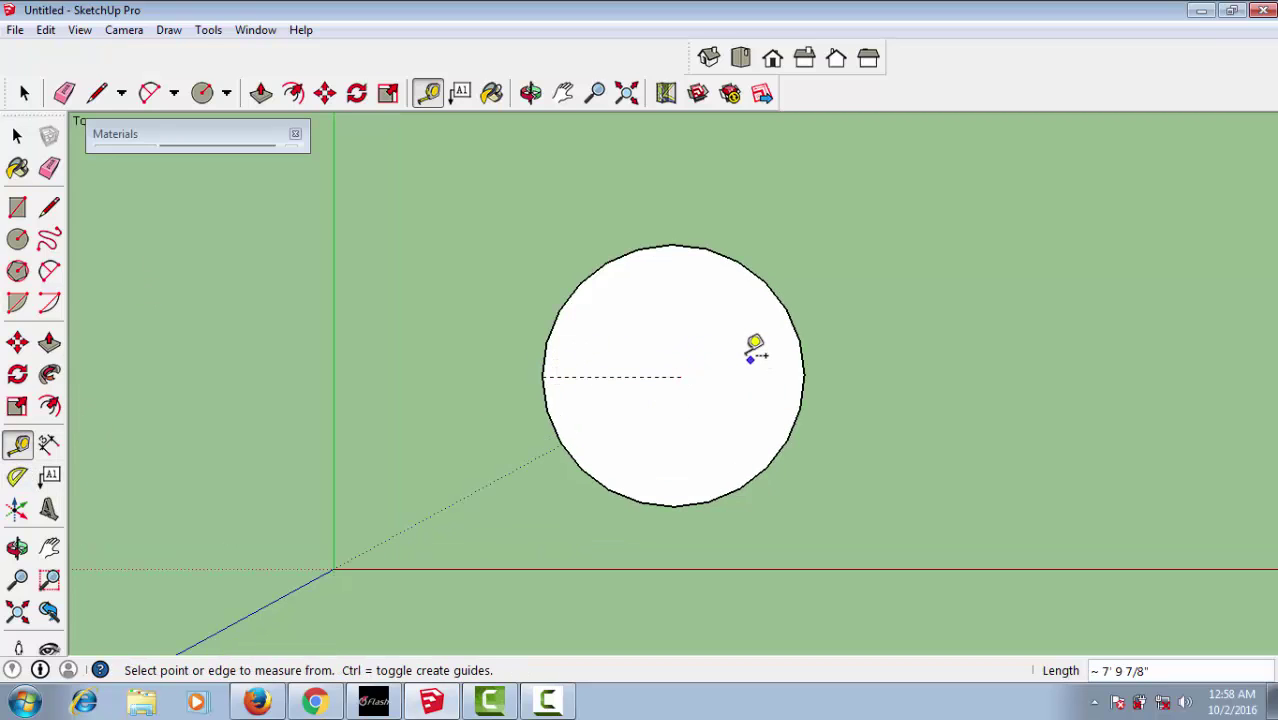
Step: Draw vertical and horizontal diameter lines across the disc, crossing at its centre
{"action": "left_click", "coordinate": [50, 206]}
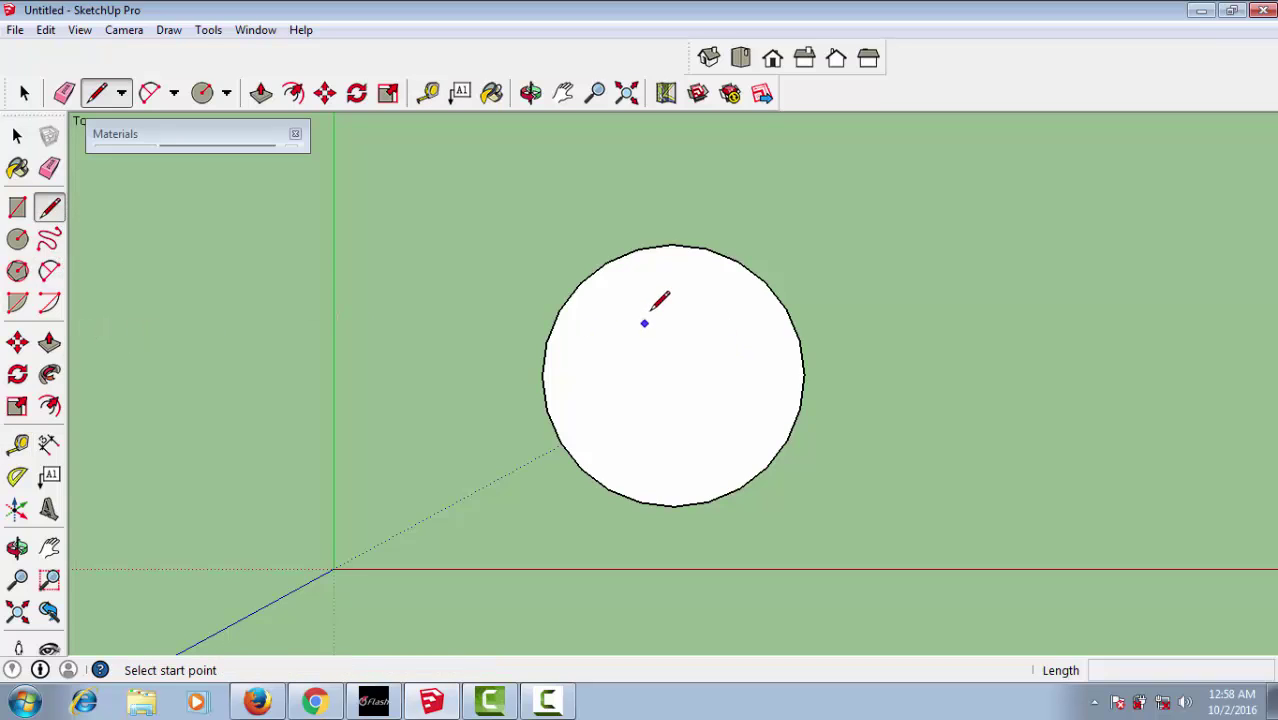
{"action": "left_click", "coordinate": [672, 244]}
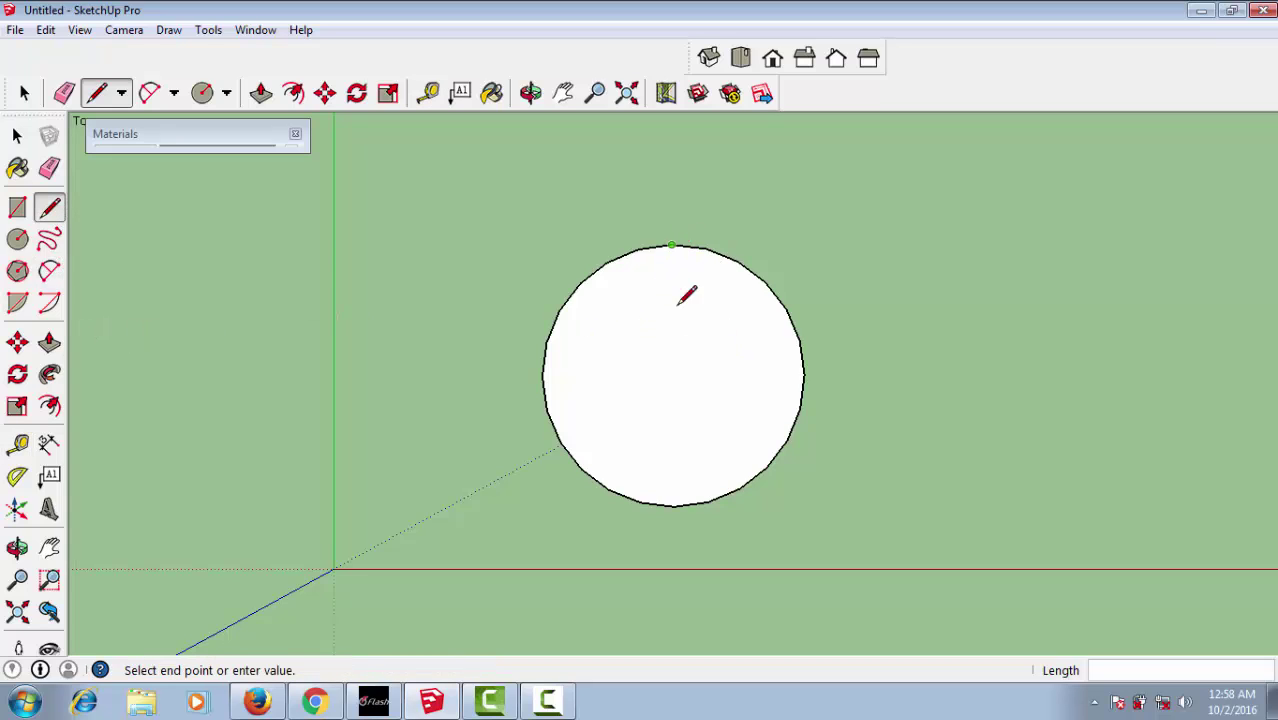
{"action": "left_click", "coordinate": [673, 505]}
{"action": "left_click", "coordinate": [803, 375]}
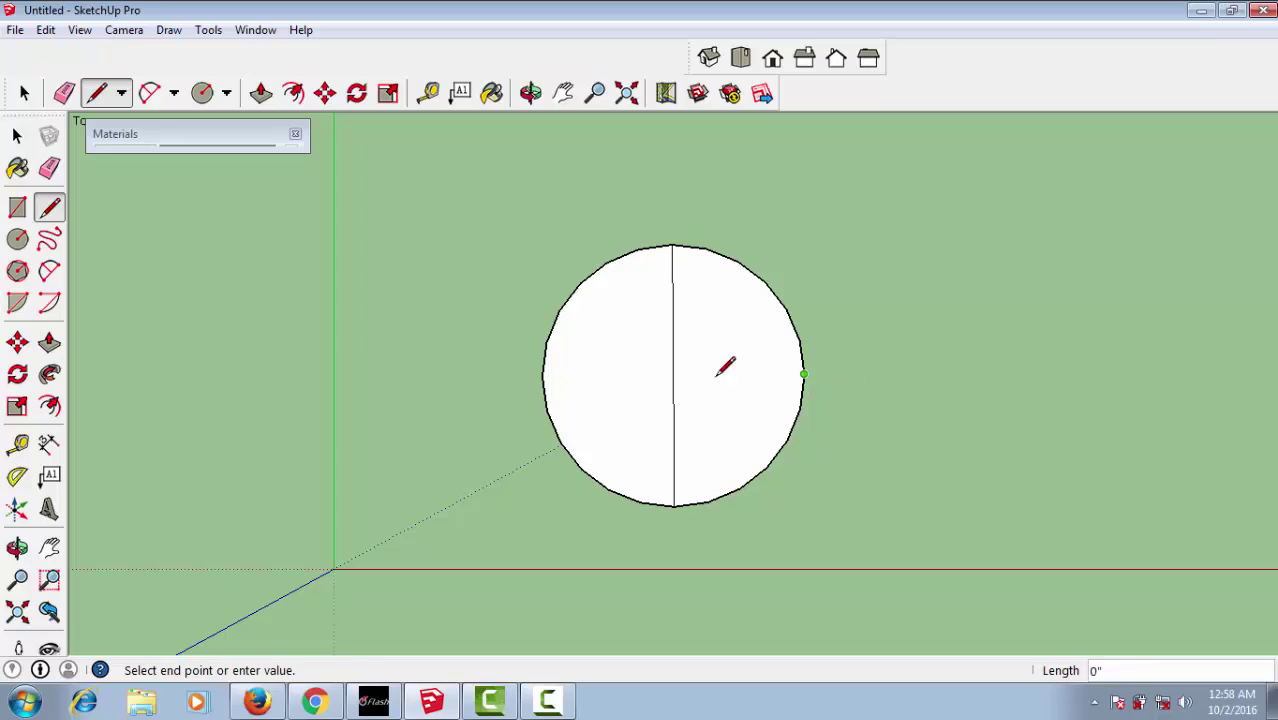
{"action": "left_click", "coordinate": [542, 376]}
{"action": "key", "text": "space"}
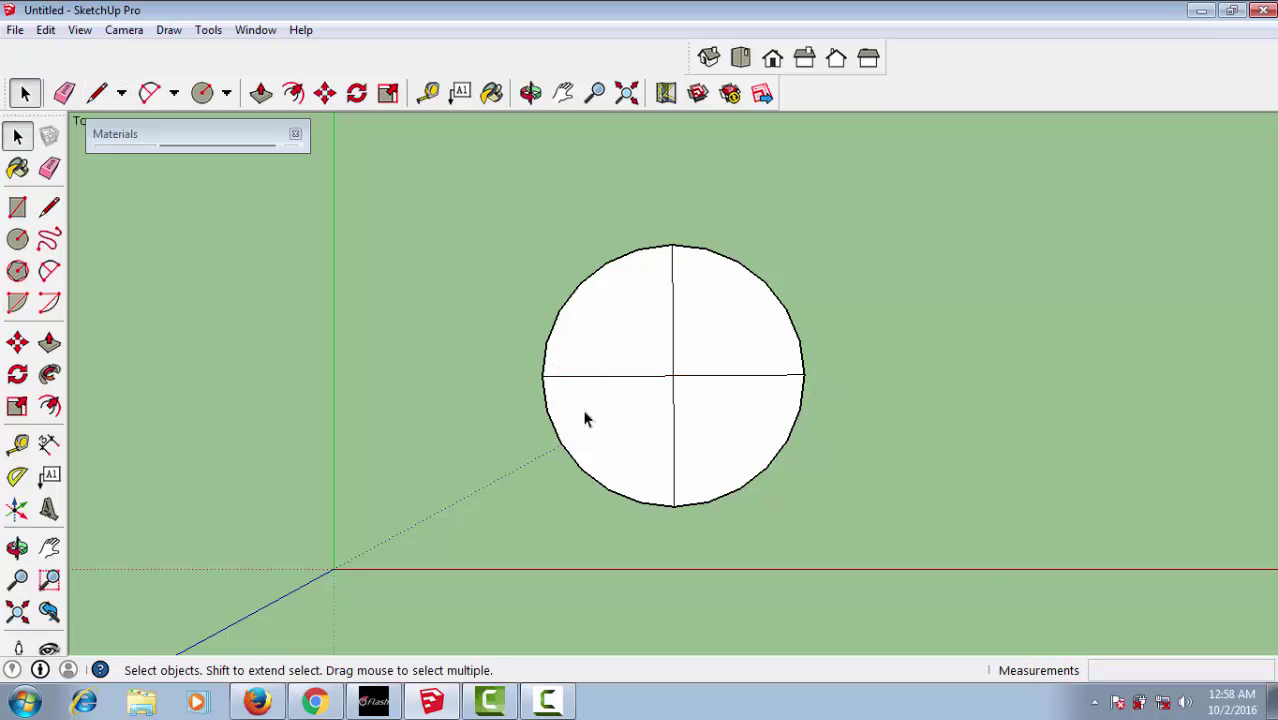
{"action": "scroll", "coordinate": [621, 433], "scroll_direction": "up", "scroll_amount": 1}
{"action": "scroll", "coordinate": [627, 437], "scroll_direction": "up", "scroll_amount": 1}
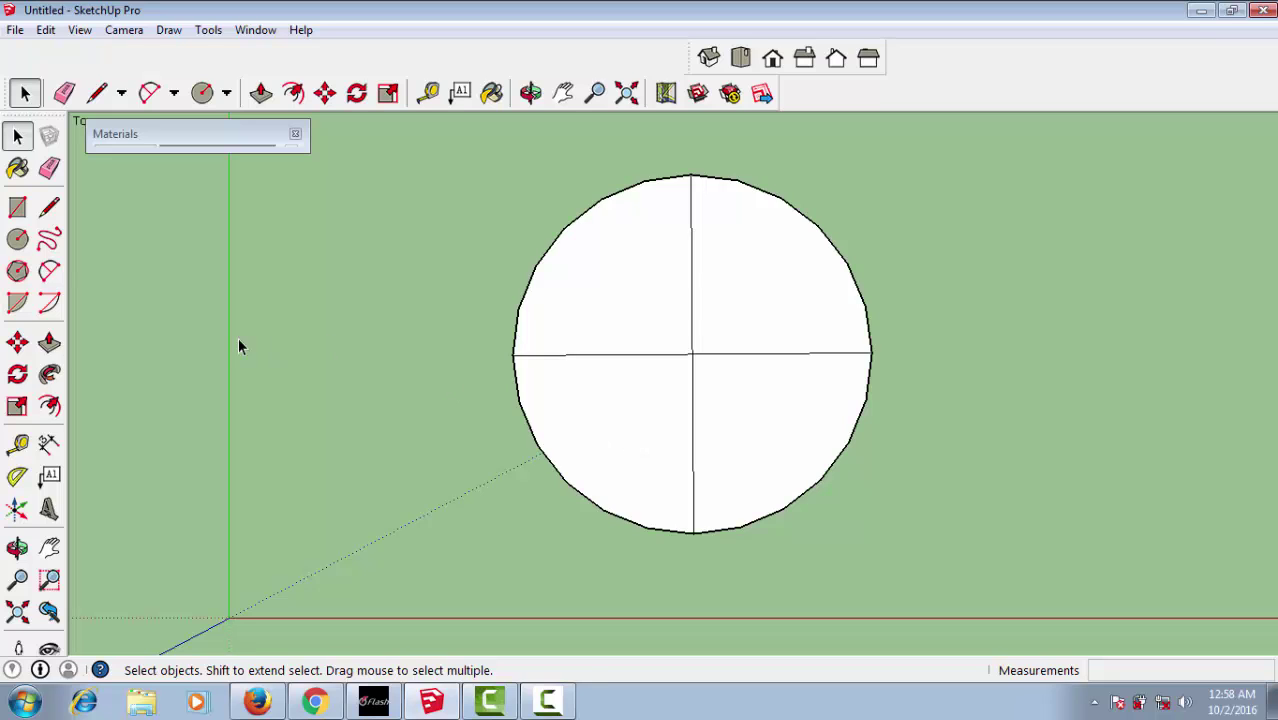
Step: Draw a small leg circle centred where the horizontal line meets the disc's left edge
{"action": "left_click", "coordinate": [18, 239]}
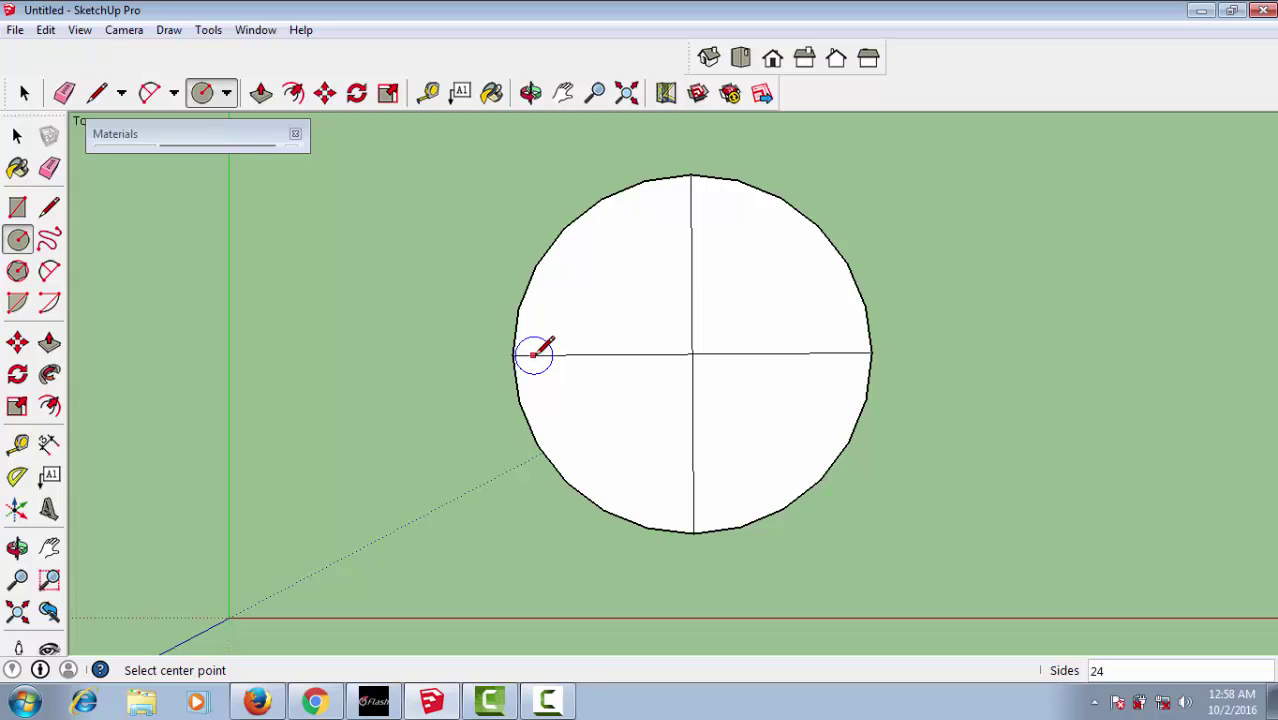
{"action": "left_click", "coordinate": [541, 354]}
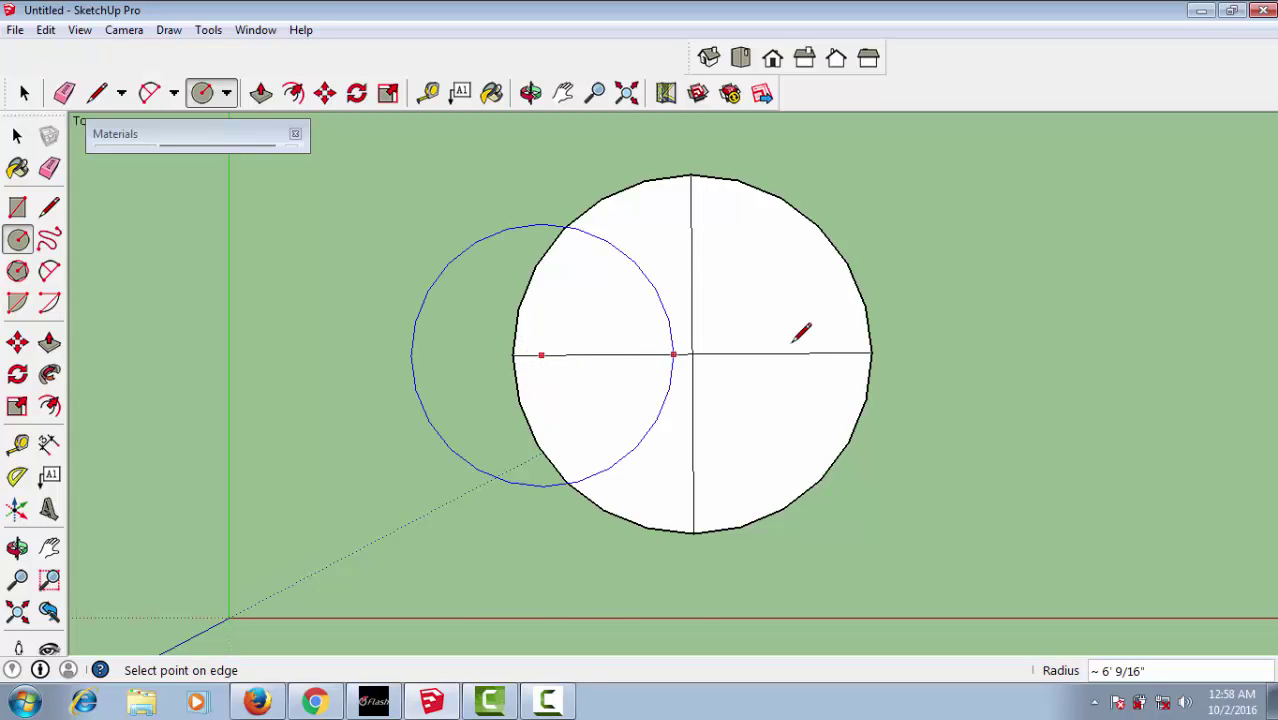
{"action": "left_click", "coordinate": [561, 353]}
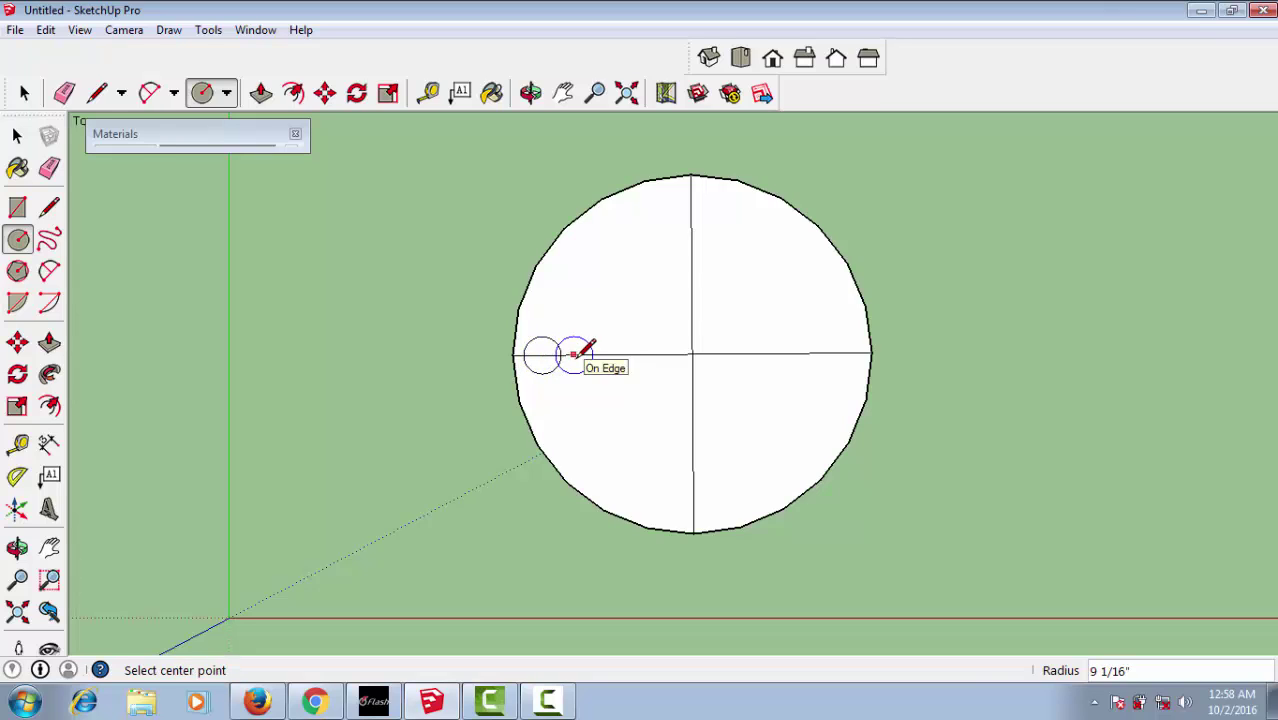
{"action": "key", "text": "space"}
Step: Copy the small circle across to the disc's right edge
{"action": "left_click_drag", "start_coordinate": [517, 326], "coordinate": [563, 388]}
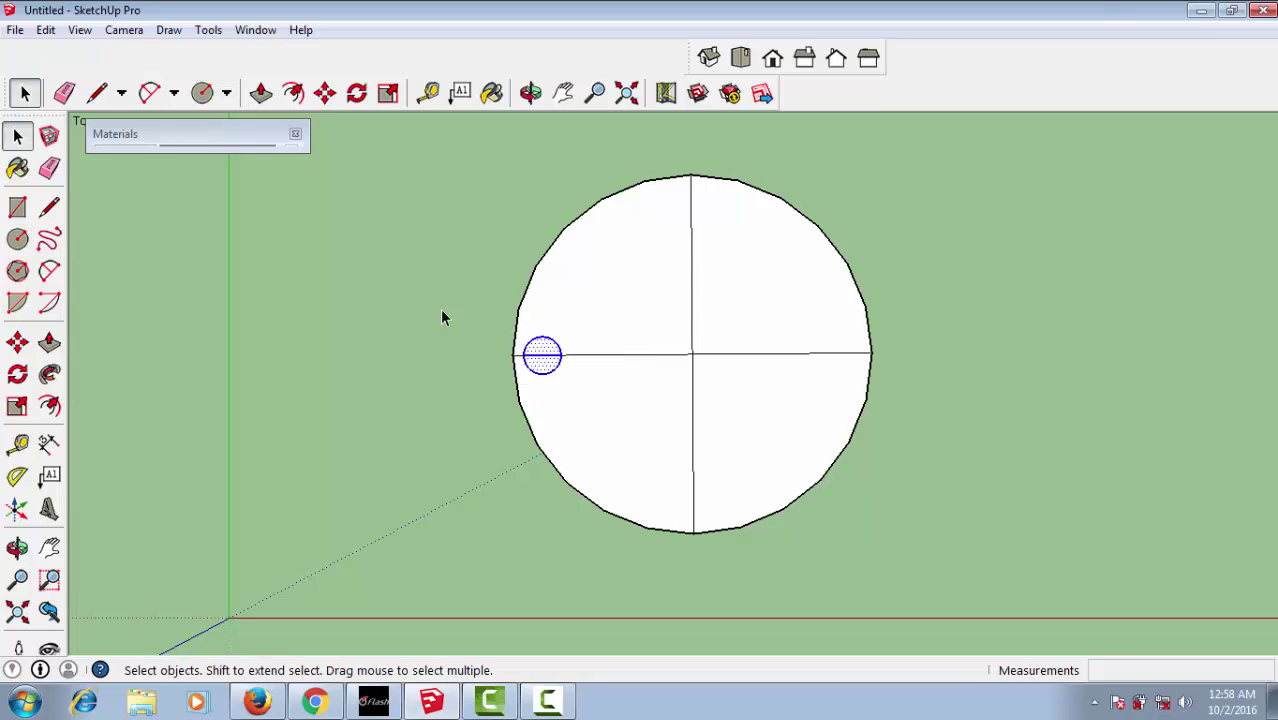
{"action": "left_click", "coordinate": [324, 92]}
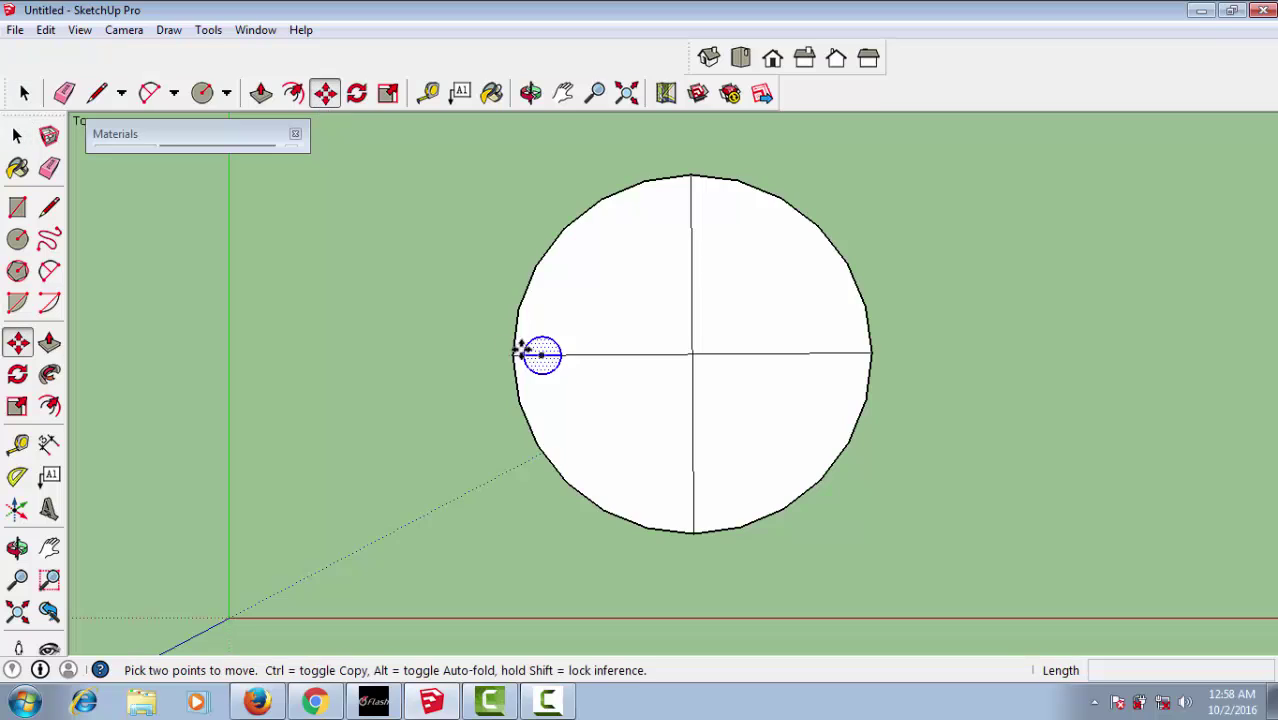
{"action": "left_click", "coordinate": [541, 357]}
{"action": "key", "text": "ctrl"}
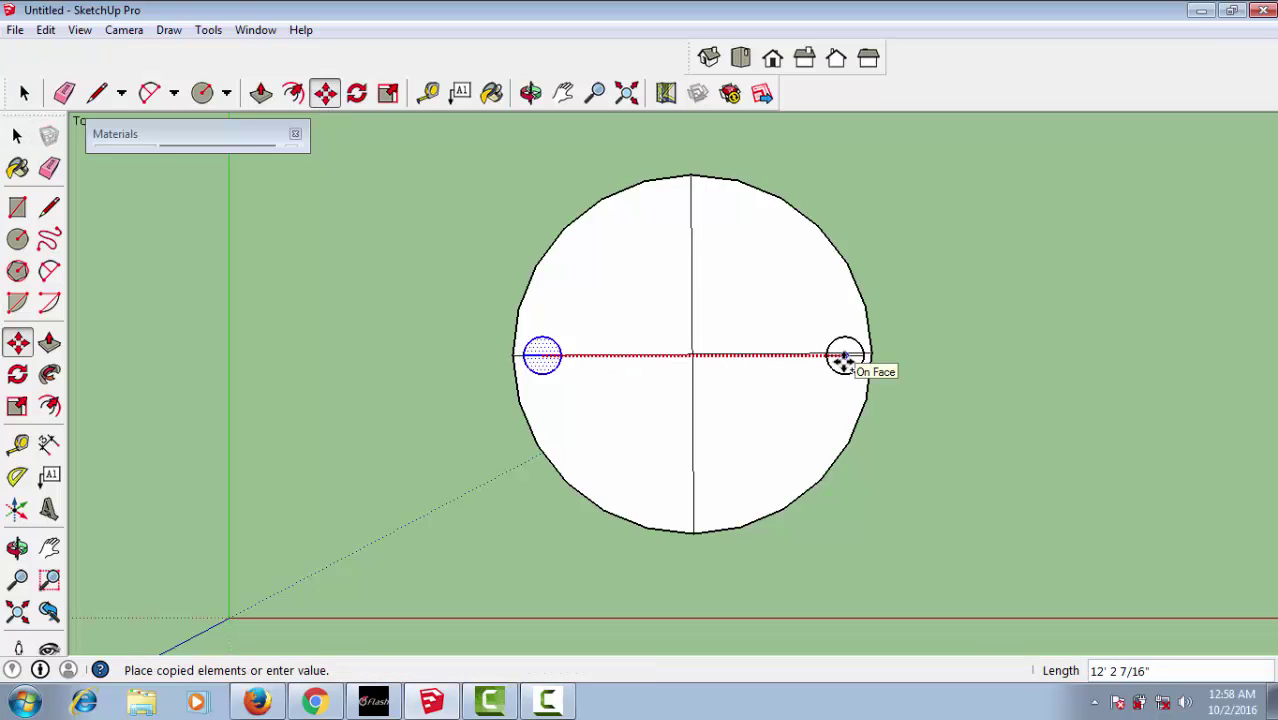
{"action": "left_click", "coordinate": [845, 357]}
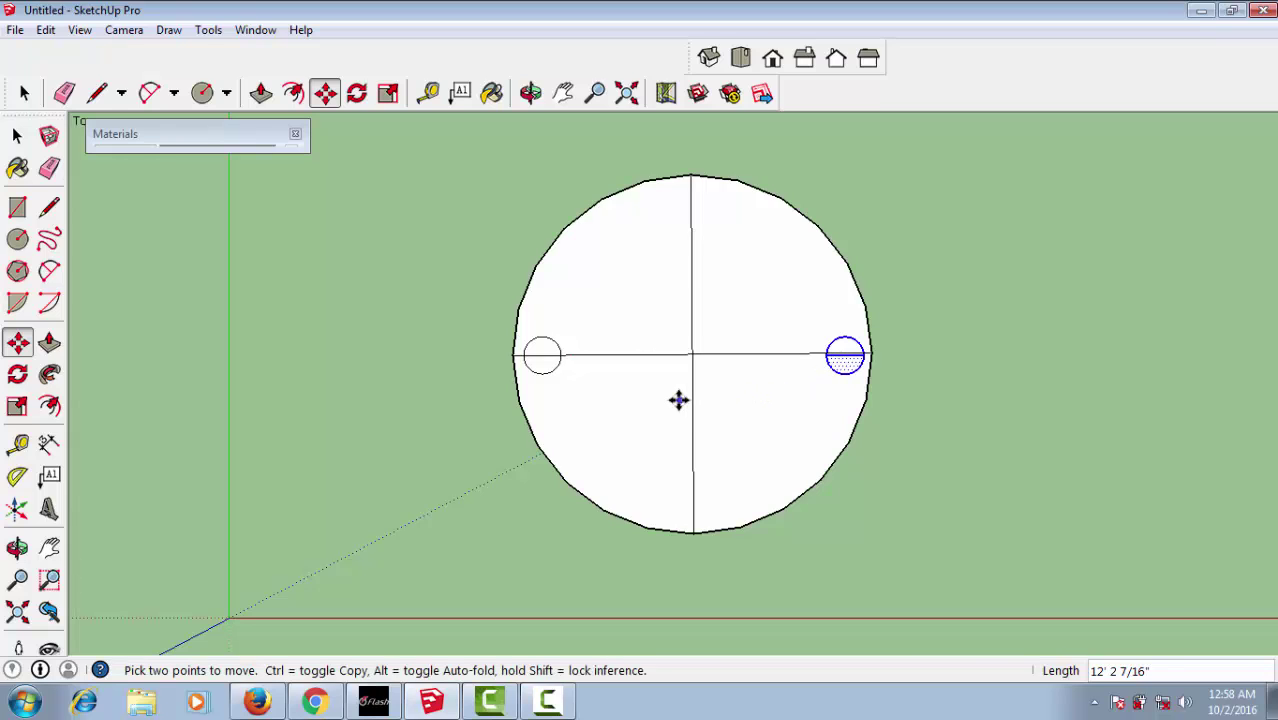
{"action": "key", "text": "space"}
Step: Copy the right-hand small circle up to the top of the disc
{"action": "left_click", "coordinate": [770, 302]}
{"action": "left_click_drag", "start_coordinate": [801, 308], "coordinate": [866, 391]}
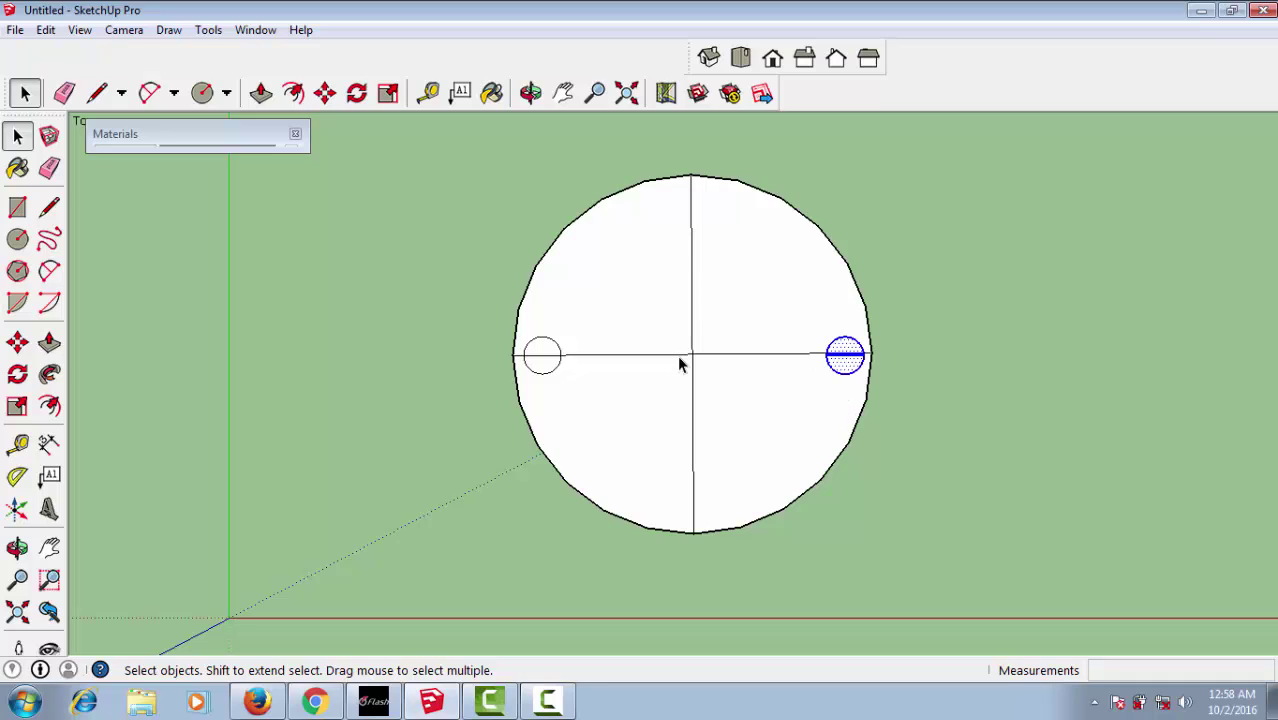
{"action": "left_click", "coordinate": [326, 97]}
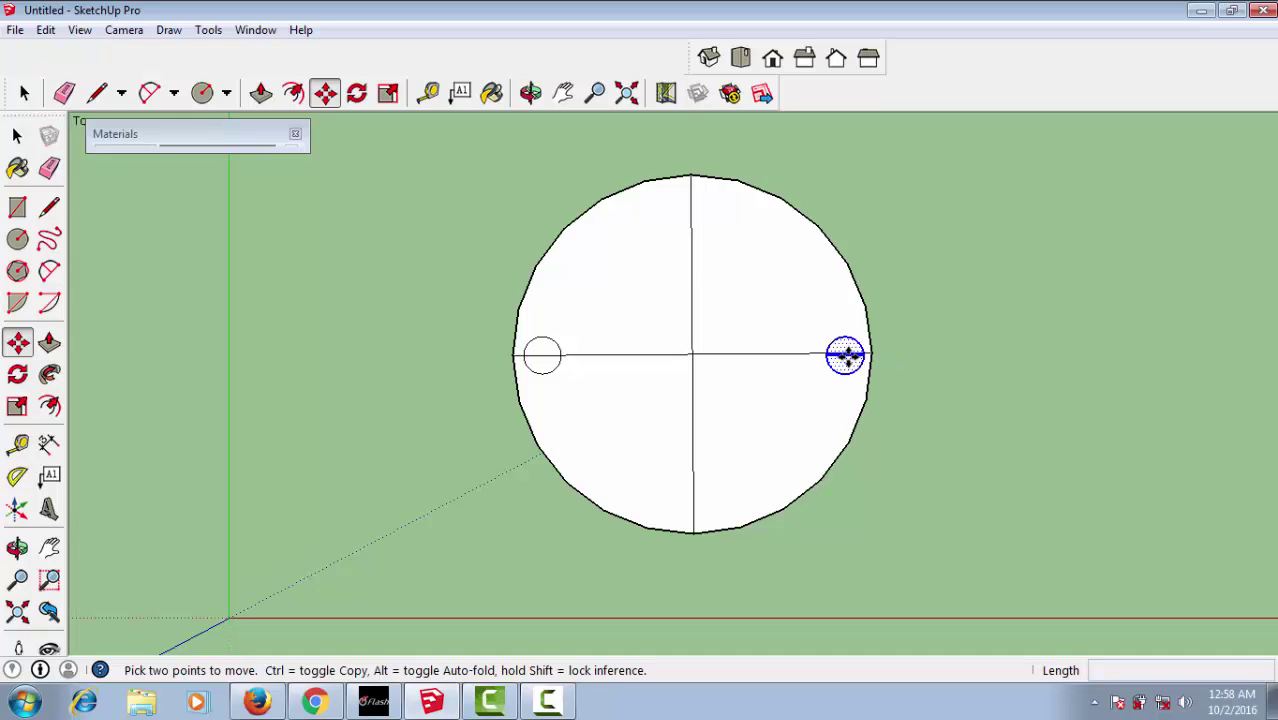
{"action": "left_click", "coordinate": [846, 357], "text": "ctrl"}
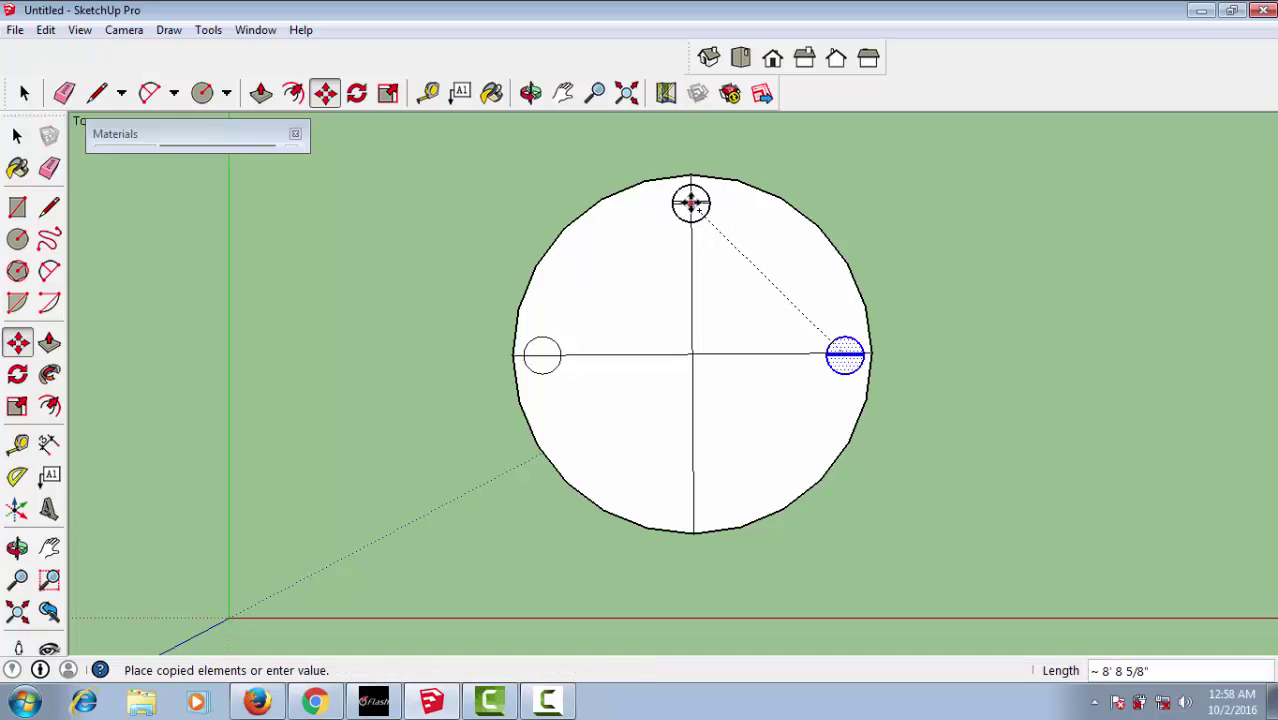
{"action": "left_click", "coordinate": [691, 204]}
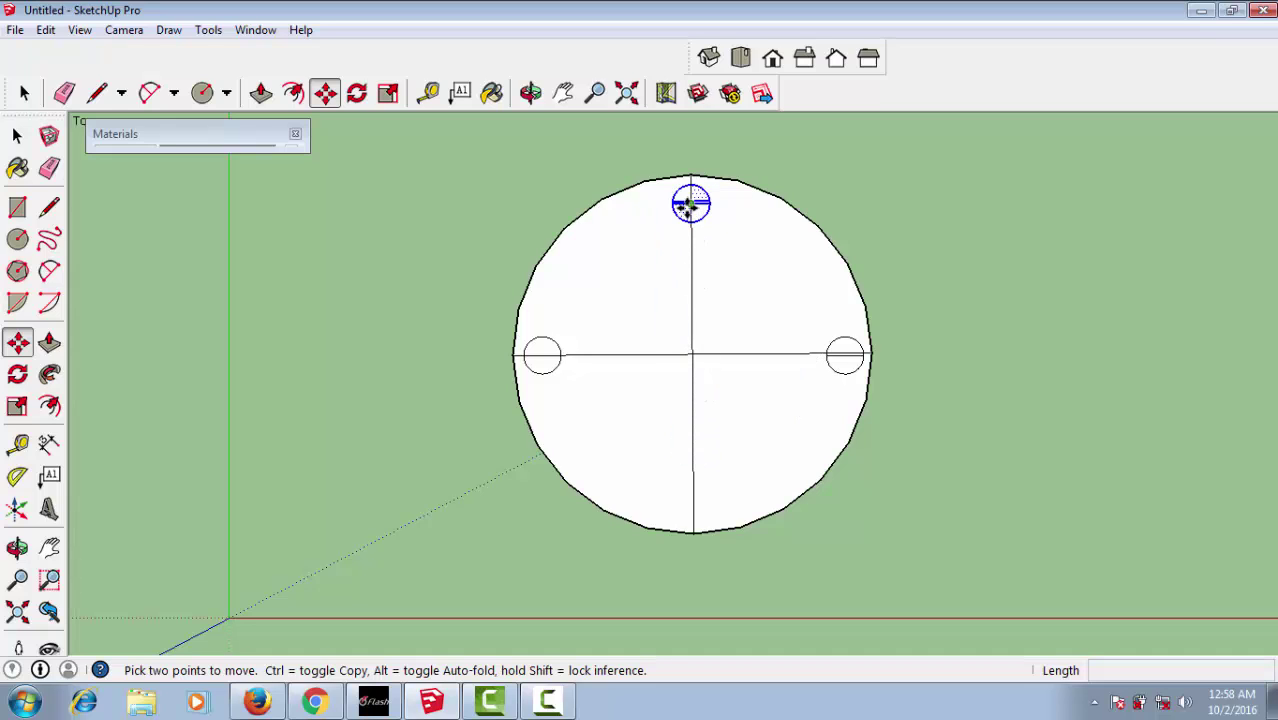
Step: Copy the top small circle down to the bottom end of the vertical line
{"action": "left_click", "coordinate": [691, 204], "text": "ctrl"}
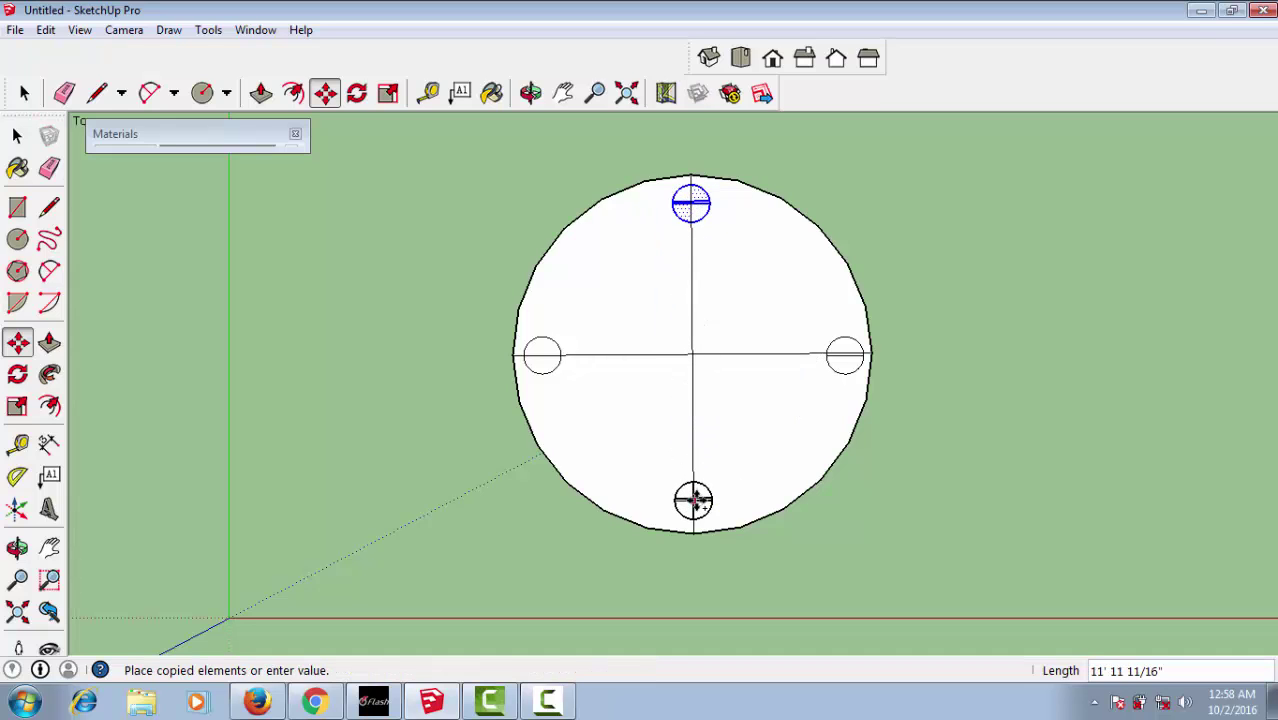
{"action": "left_click", "coordinate": [694, 502]}
{"action": "key", "text": "space"}
{"action": "left_click", "coordinate": [918, 512]}
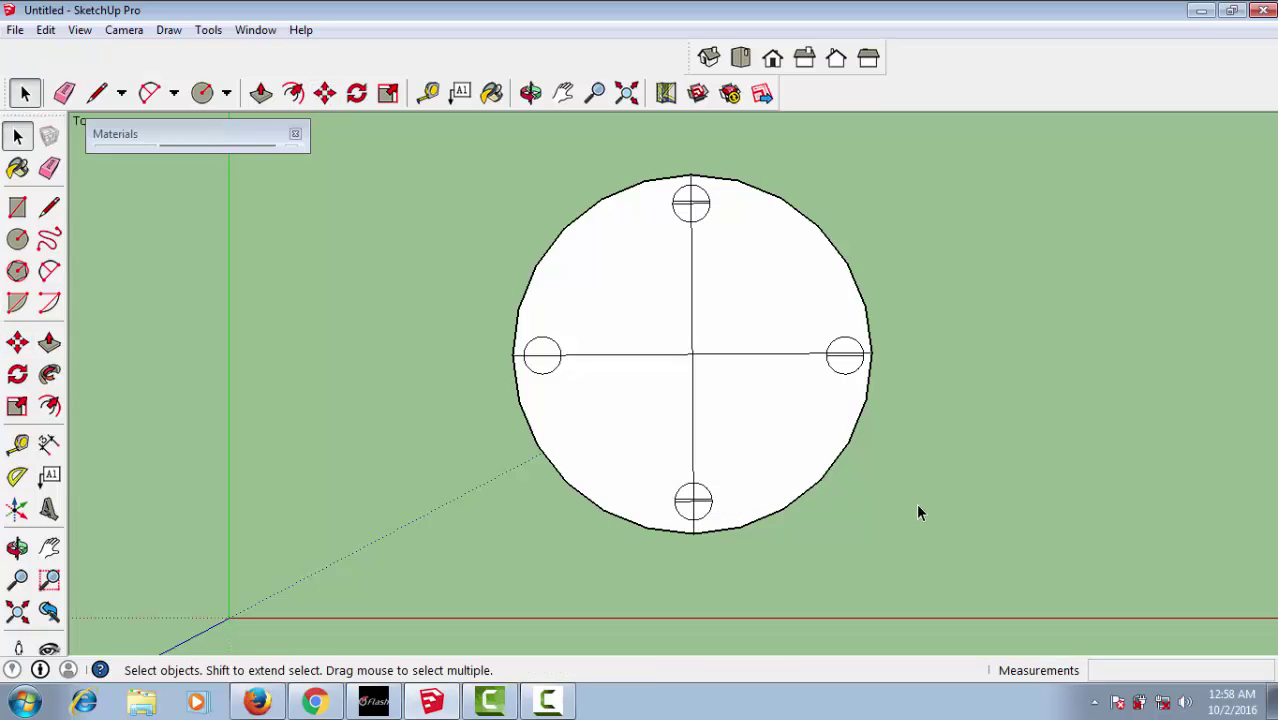
Step: Erase the cross lines, including the segments inside the top and bottom circles
{"action": "key", "text": "e"}
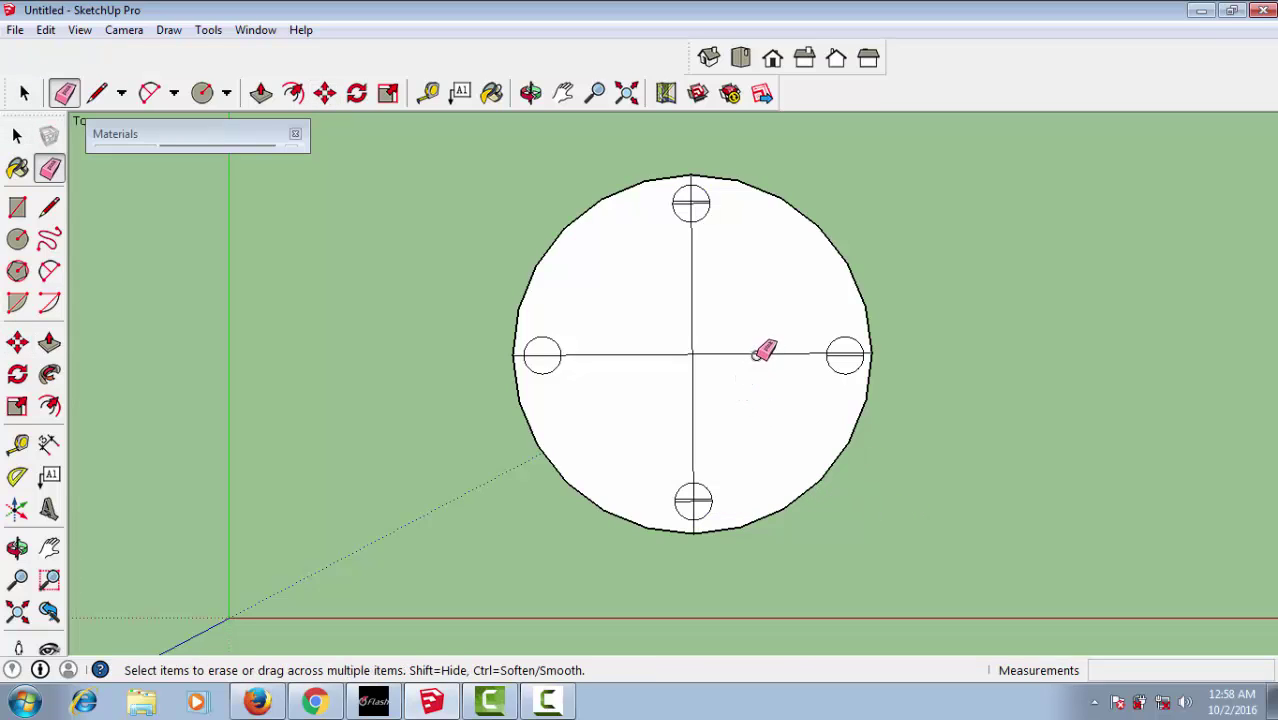
{"action": "left_click", "coordinate": [756, 354]}
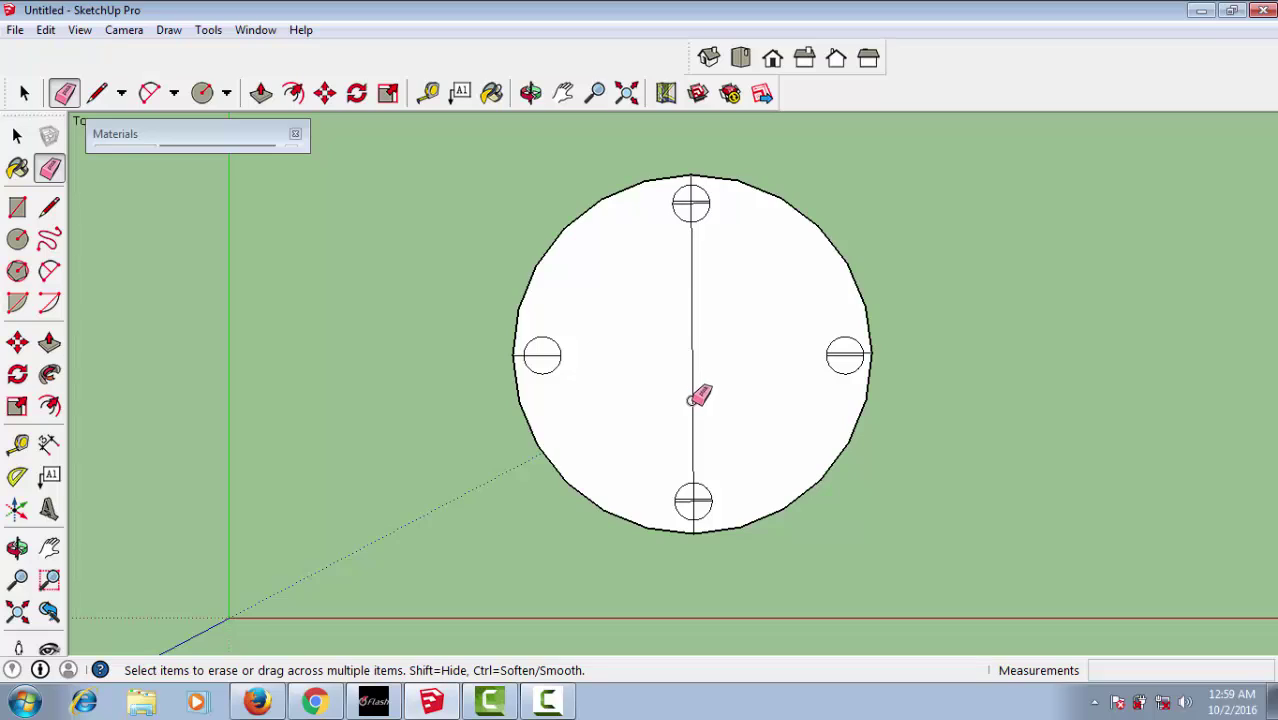
{"action": "left_click", "coordinate": [692, 398]}
{"action": "left_click", "coordinate": [688, 203]}
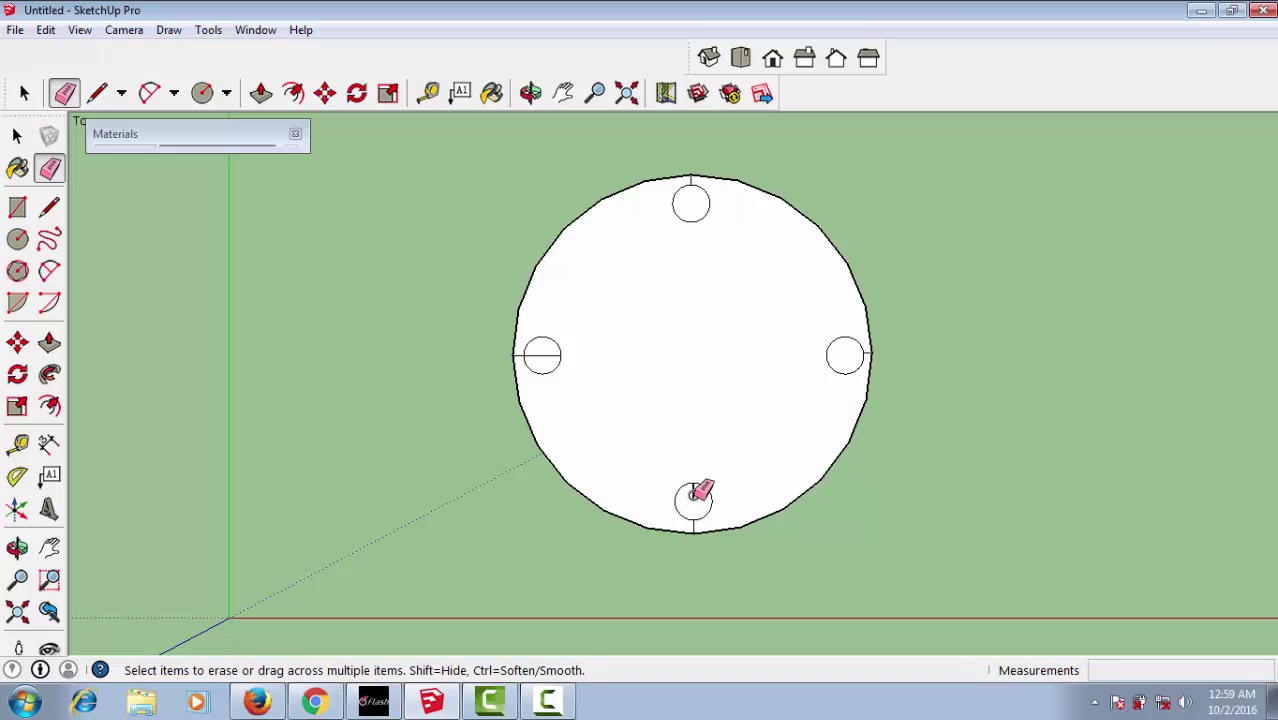
{"action": "left_click", "coordinate": [691, 492]}
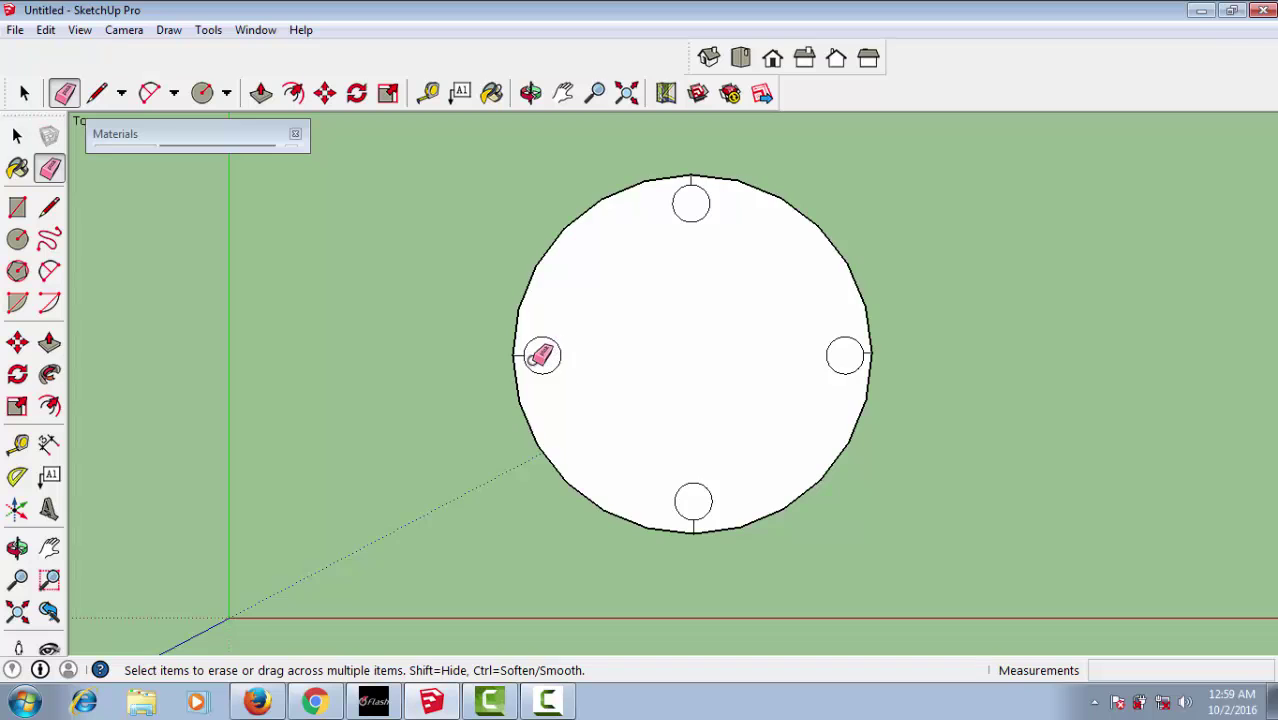
Step: Orbit around the disc to check the cleaned face, then return to Top view
{"action": "scroll", "coordinate": [537, 357], "scroll_direction": "up", "scroll_amount": 2}
{"action": "scroll", "coordinate": [520, 352], "scroll_direction": "up", "scroll_amount": 1}
{"action": "scroll", "coordinate": [513, 352], "scroll_direction": "down", "scroll_amount": 1}
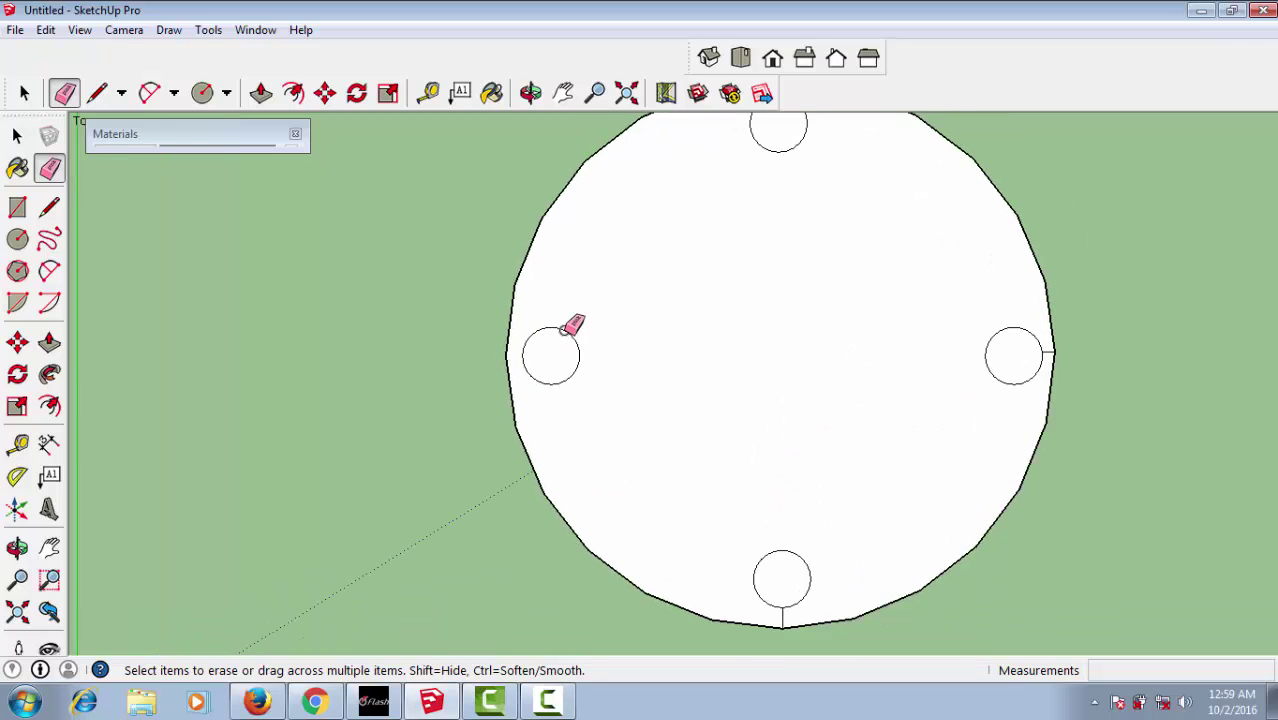
{"action": "middle_click_drag", "start_coordinate": [571, 328], "coordinate": [613, 394]}
{"action": "mouse_move", "coordinate": [705, 294]}
{"action": "middle_mouse_down"}
{"action": "mouse_move", "coordinate": [734, 412]}
{"action": "mouse_move", "coordinate": [726, 442]}
{"action": "middle_mouse_up"}
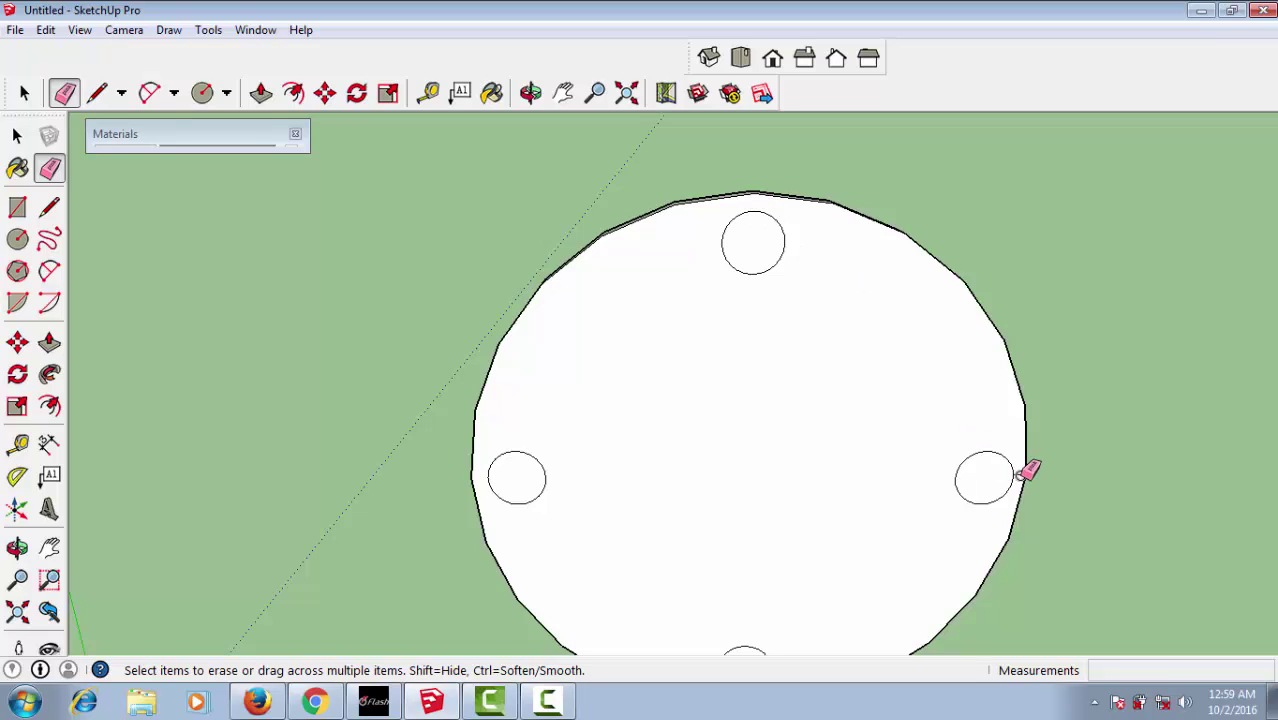
{"action": "mouse_move", "coordinate": [878, 502]}
{"action": "middle_mouse_down"}
{"action": "mouse_move", "coordinate": [841, 408]}
{"action": "mouse_move", "coordinate": [796, 465]}
{"action": "middle_mouse_up"}
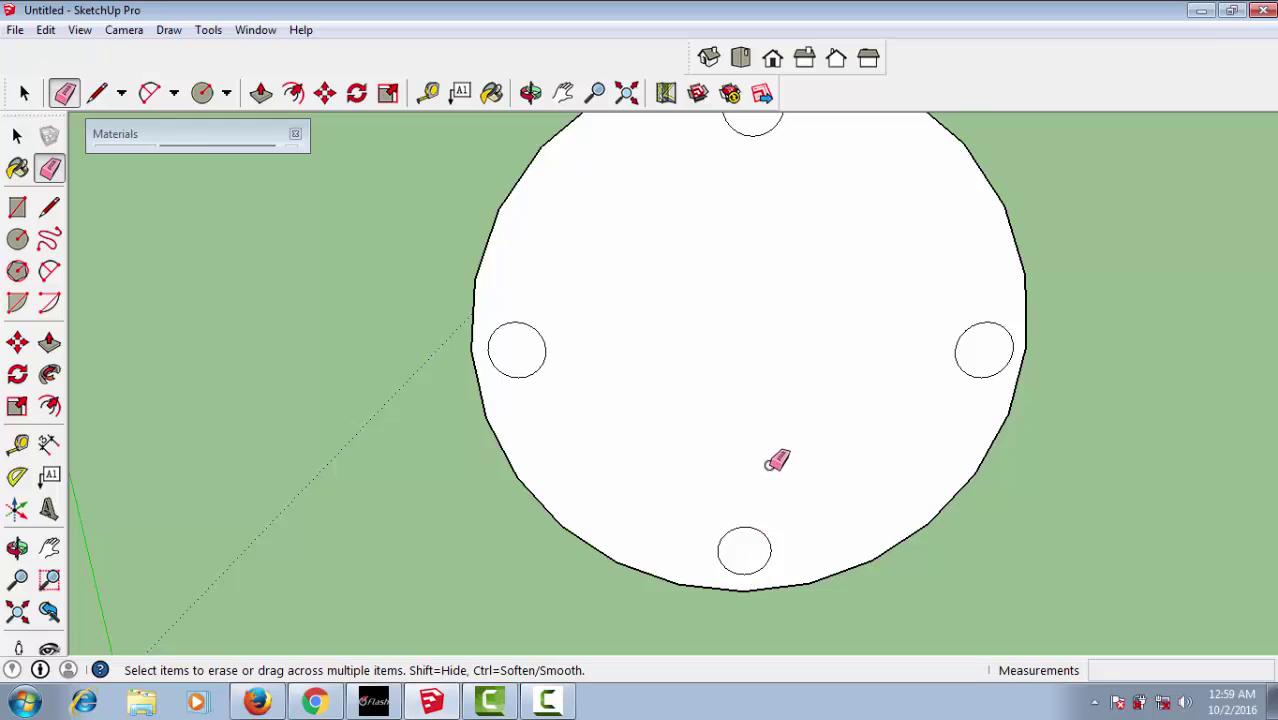
{"action": "scroll", "coordinate": [776, 459], "scroll_direction": "down", "scroll_amount": 2}
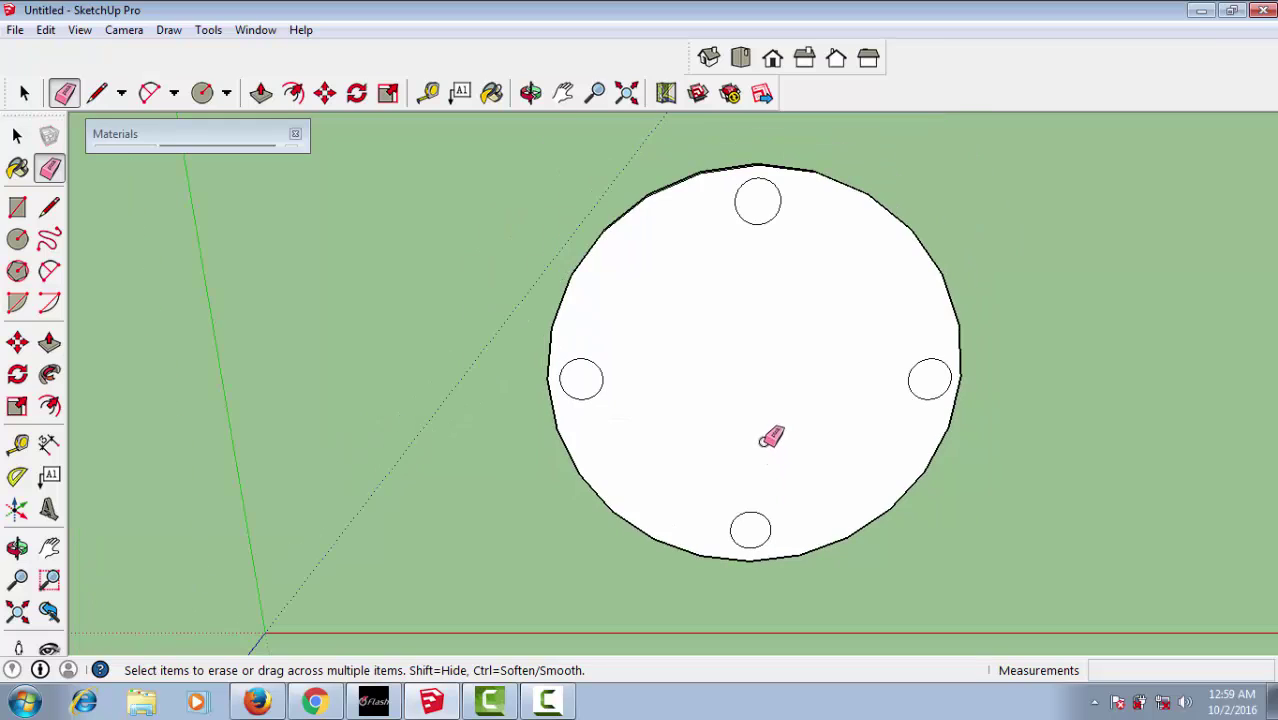
{"action": "left_click", "coordinate": [740, 57]}
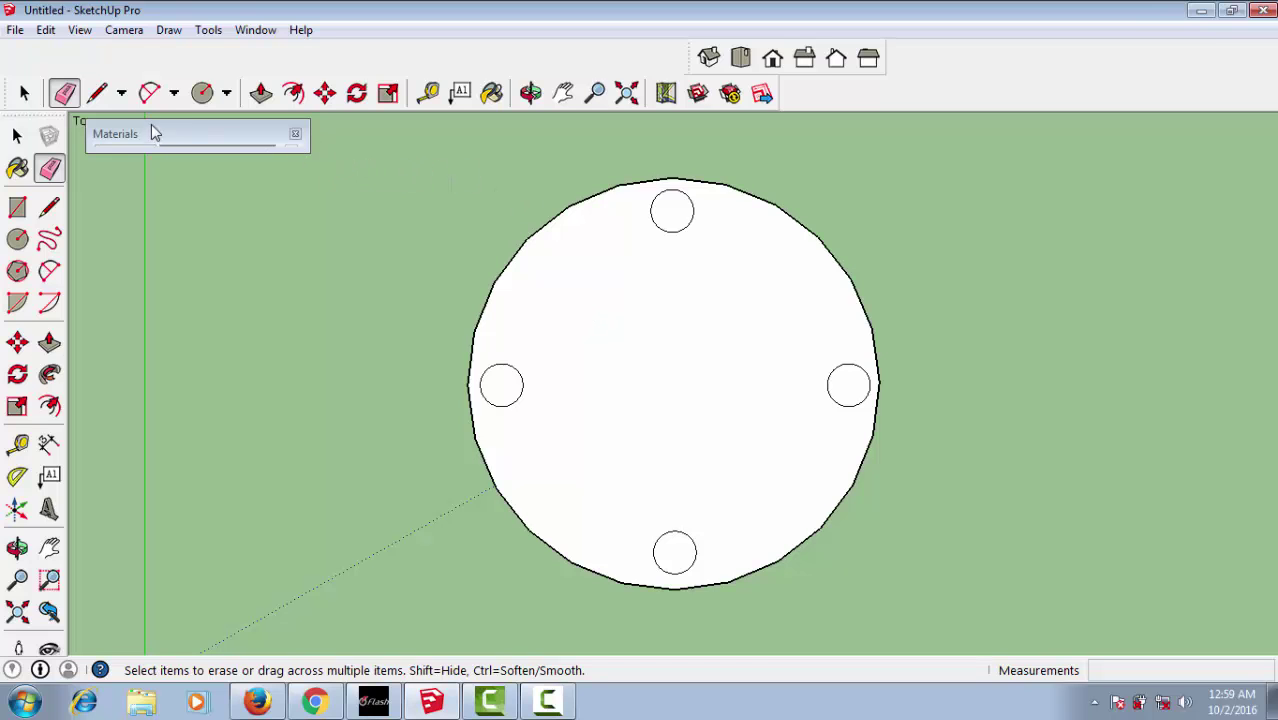
Step: Push/pull the left small circle down into a cylindrical leg about 6' 5 1/2" long
{"action": "left_click", "coordinate": [260, 92]}
{"action": "left_click", "coordinate": [506, 389]}
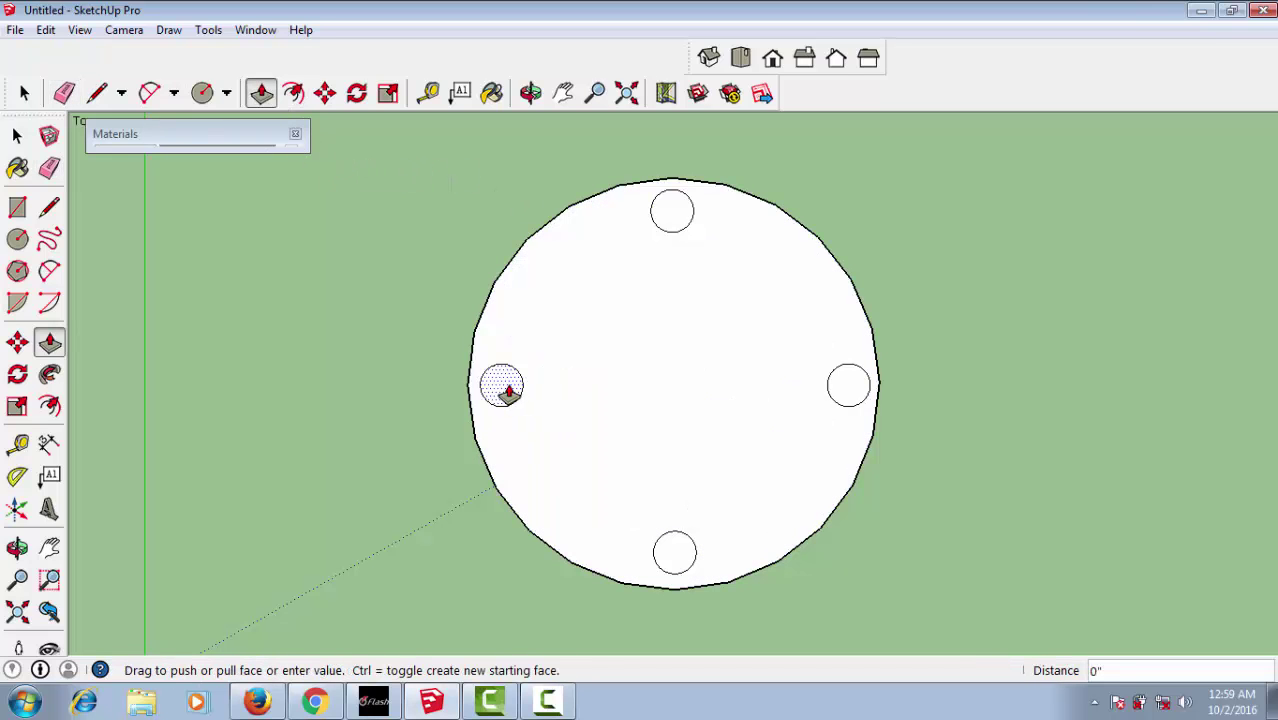
{"action": "scroll", "coordinate": [436, 491], "scroll_direction": "down", "scroll_amount": 2}
{"action": "left_click", "coordinate": [436, 491]}
{"action": "mouse_move", "coordinate": [436, 491]}
{"action": "middle_mouse_down"}
{"action": "mouse_move", "coordinate": [402, 502]}
{"action": "mouse_move", "coordinate": [270, 633]}
{"action": "mouse_move", "coordinate": [354, 577]}
{"action": "mouse_move", "coordinate": [345, 651]}
{"action": "middle_mouse_up"}
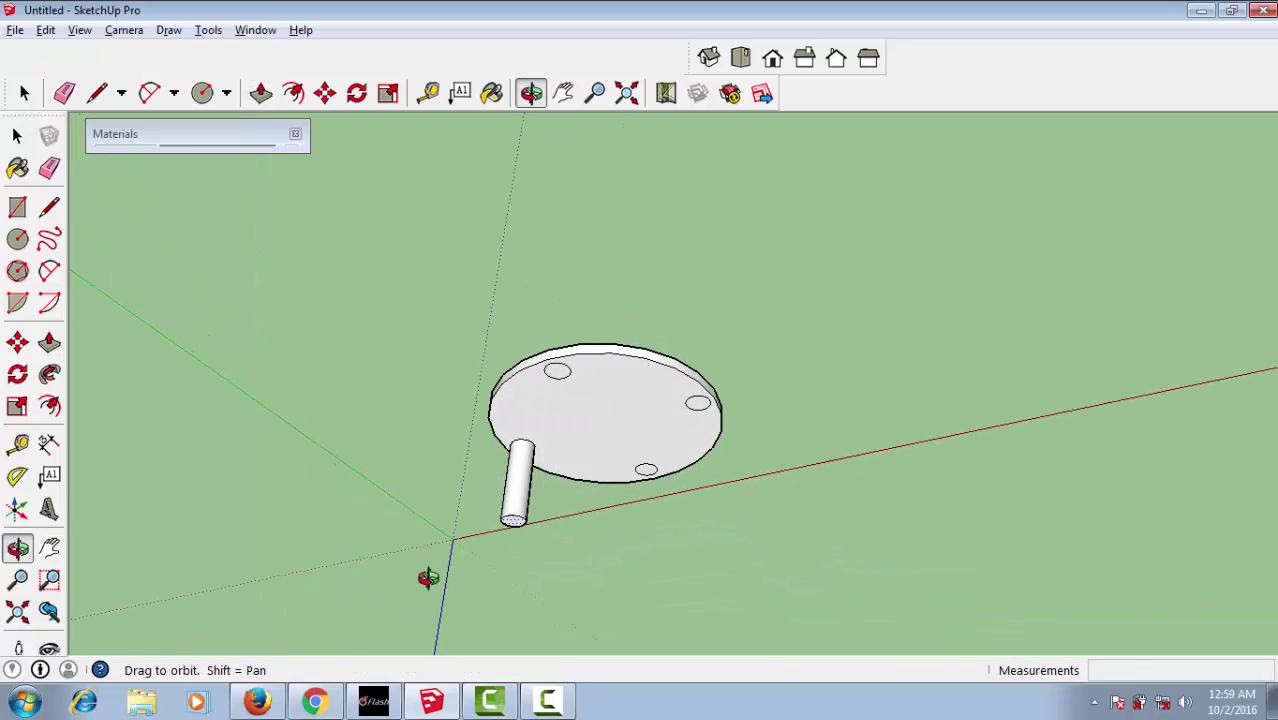
{"action": "middle_click_drag", "start_coordinate": [428, 578], "coordinate": [428, 597]}
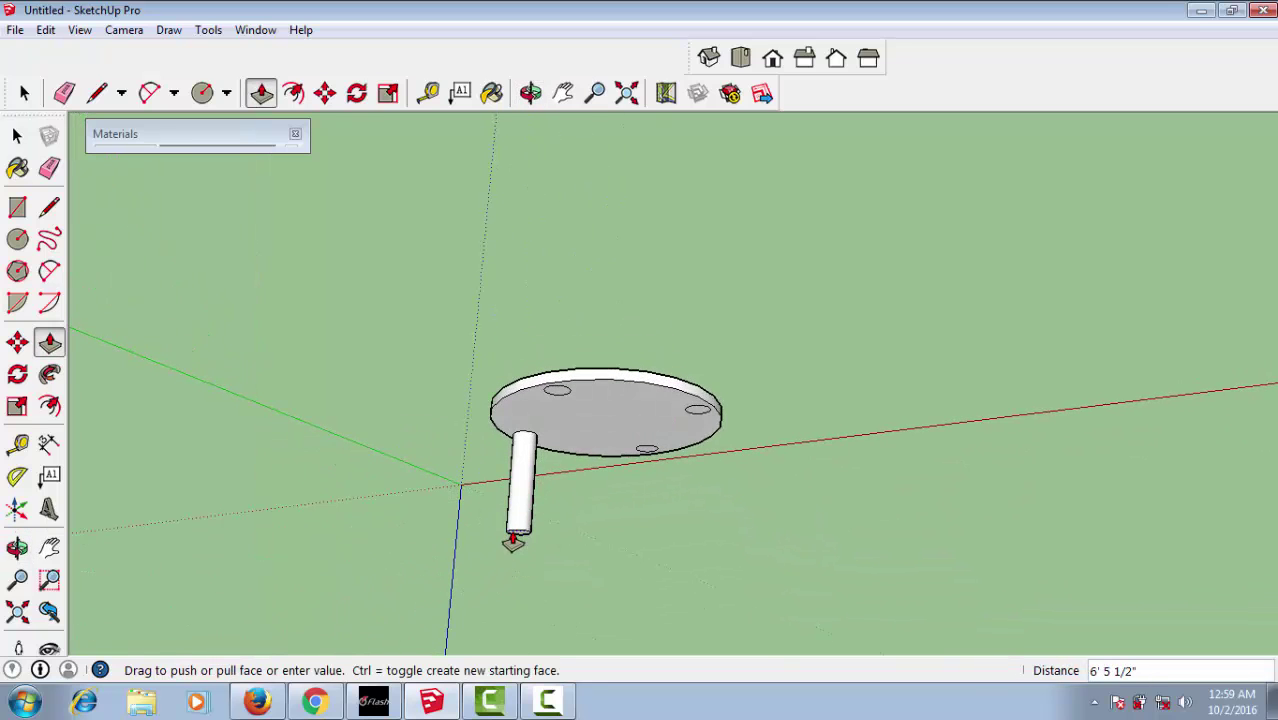
{"action": "left_click", "coordinate": [512, 541]}
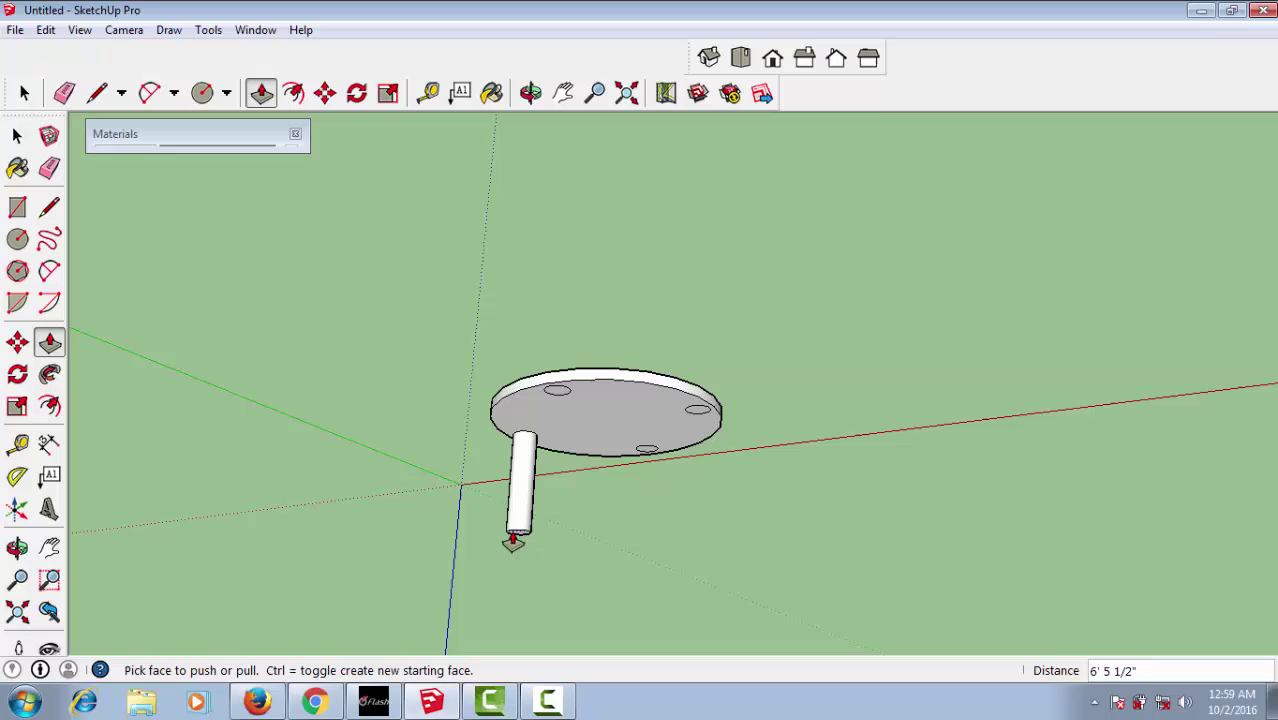
{"action": "left_click", "coordinate": [740, 57]}
Step: Select the left leg circle and start Scale with Ctrl for uniform scaling about its centre
{"action": "key", "text": "space"}
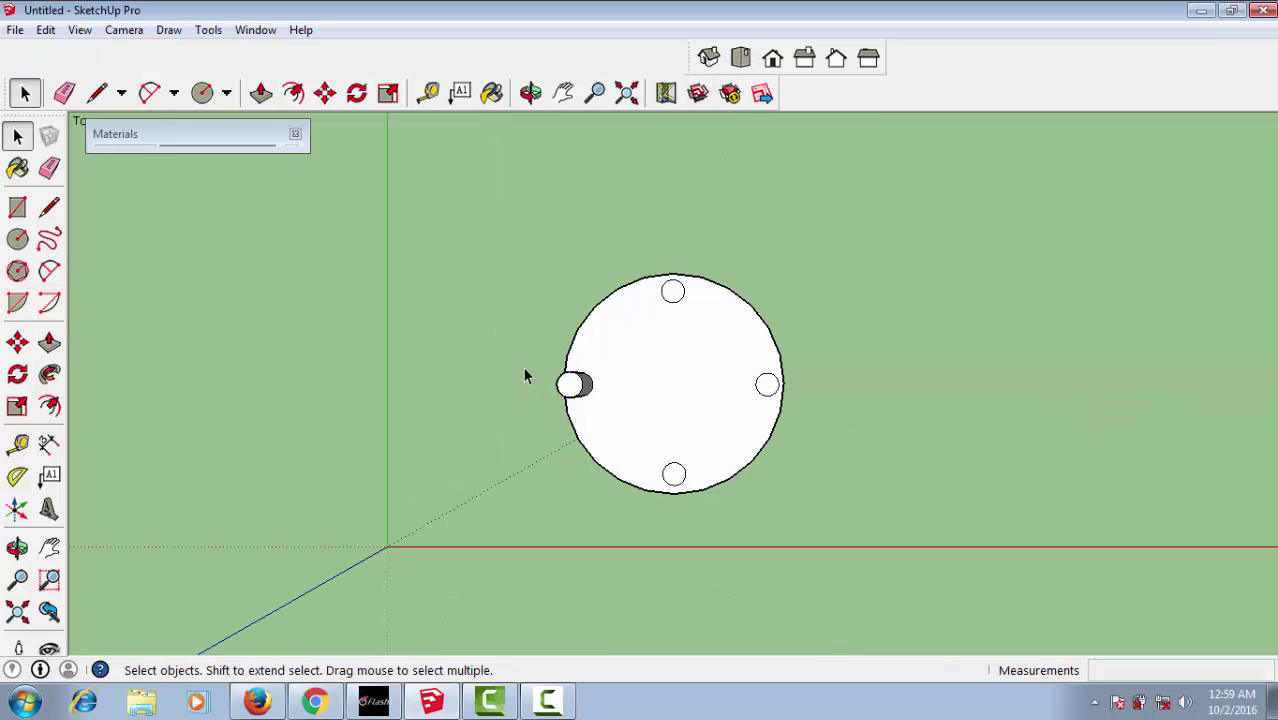
{"action": "left_click_drag", "start_coordinate": [537, 353], "coordinate": [591, 408]}
{"action": "left_click", "coordinate": [17, 406]}
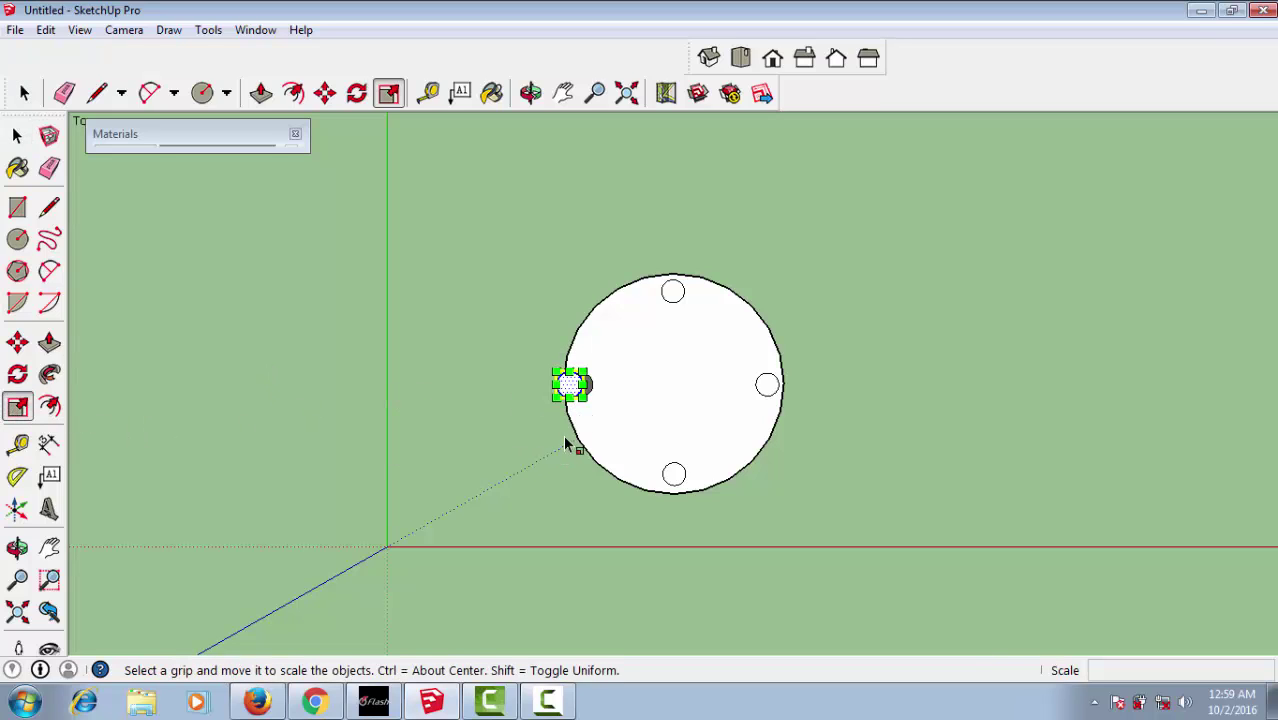
{"action": "scroll", "coordinate": [568, 395], "scroll_direction": "up", "scroll_amount": 1}
{"action": "scroll", "coordinate": [568, 395], "scroll_direction": "up", "scroll_amount": 1}
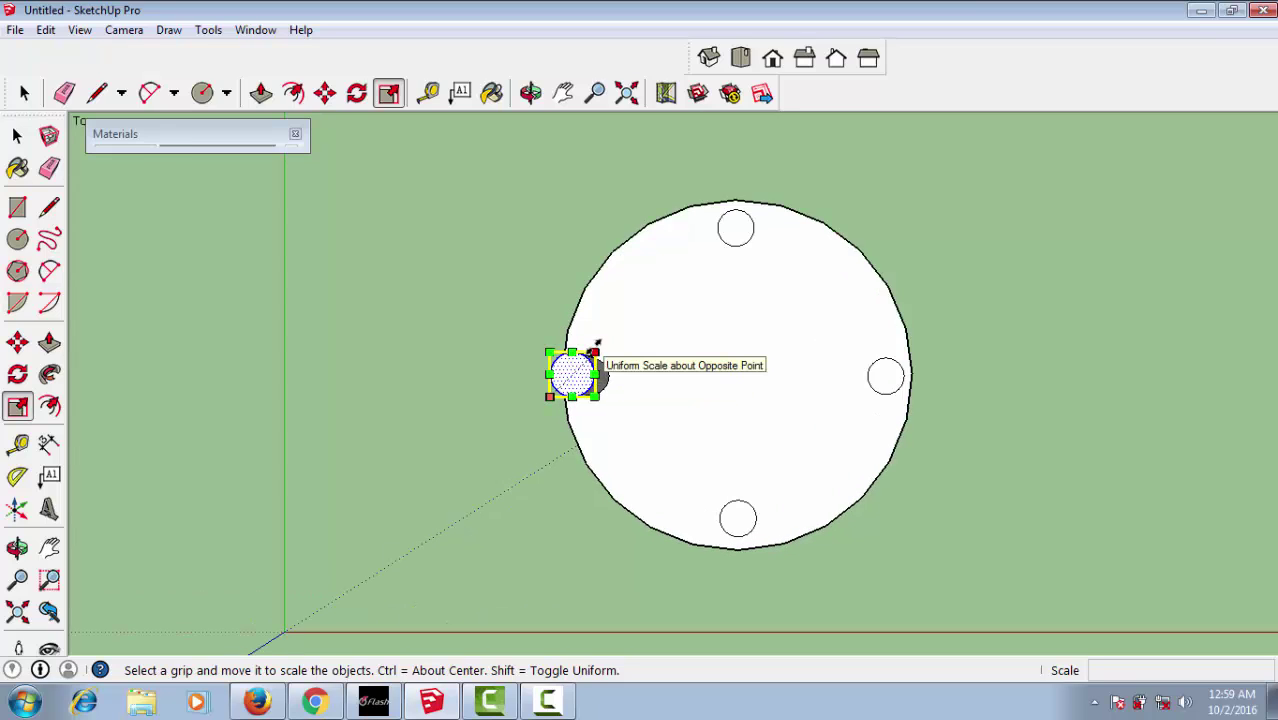
{"action": "key", "text": "ctrl"}
{"action": "key", "text": "ctrl"}
{"action": "middle_click_drag", "start_coordinate": [505, 410], "coordinate": [516, 585]}
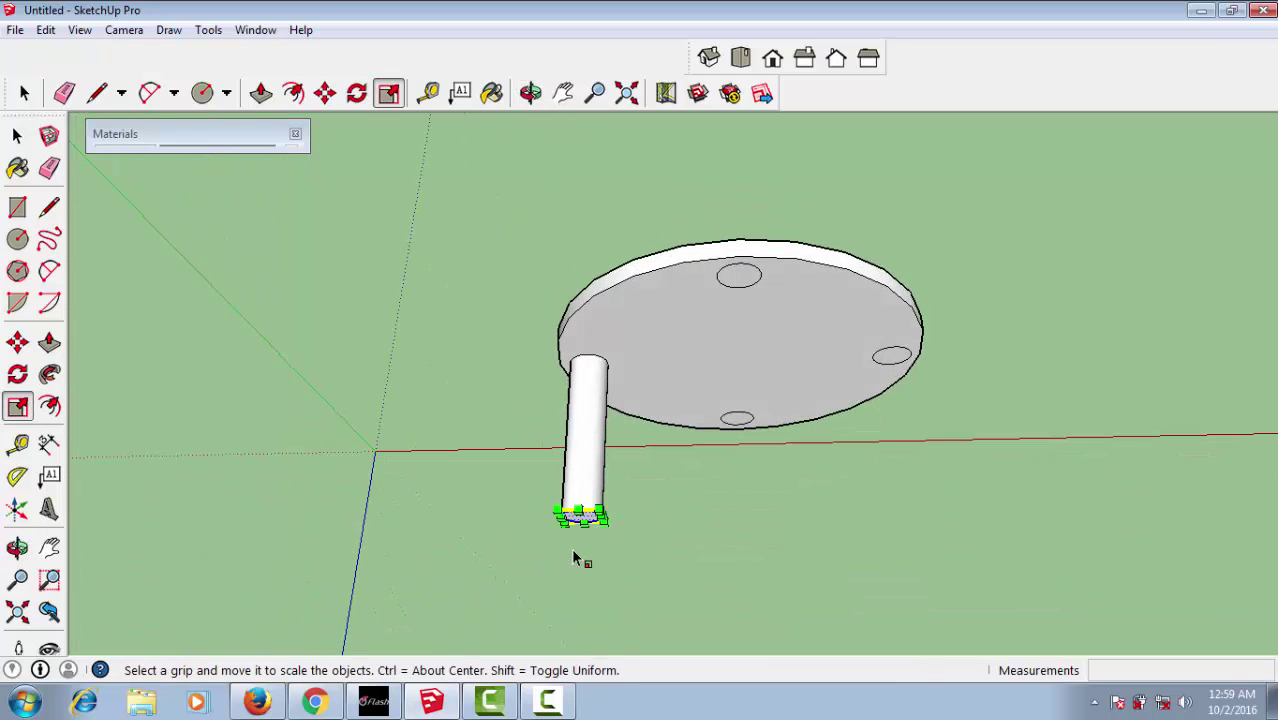
Step: Push/pull the leg's bottom face slightly further down to lengthen the leg
{"action": "key", "text": "p"}
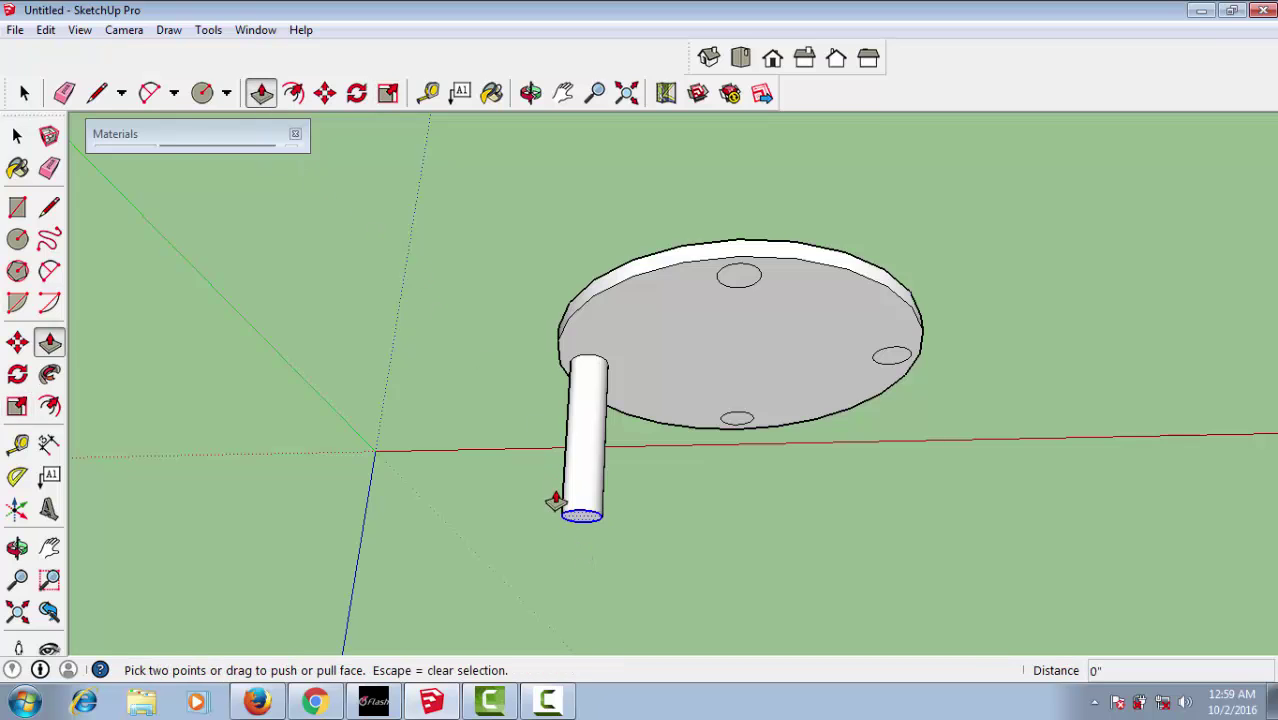
{"action": "scroll", "coordinate": [570, 546], "scroll_direction": "up", "scroll_amount": 2}
{"action": "left_click", "coordinate": [583, 510]}
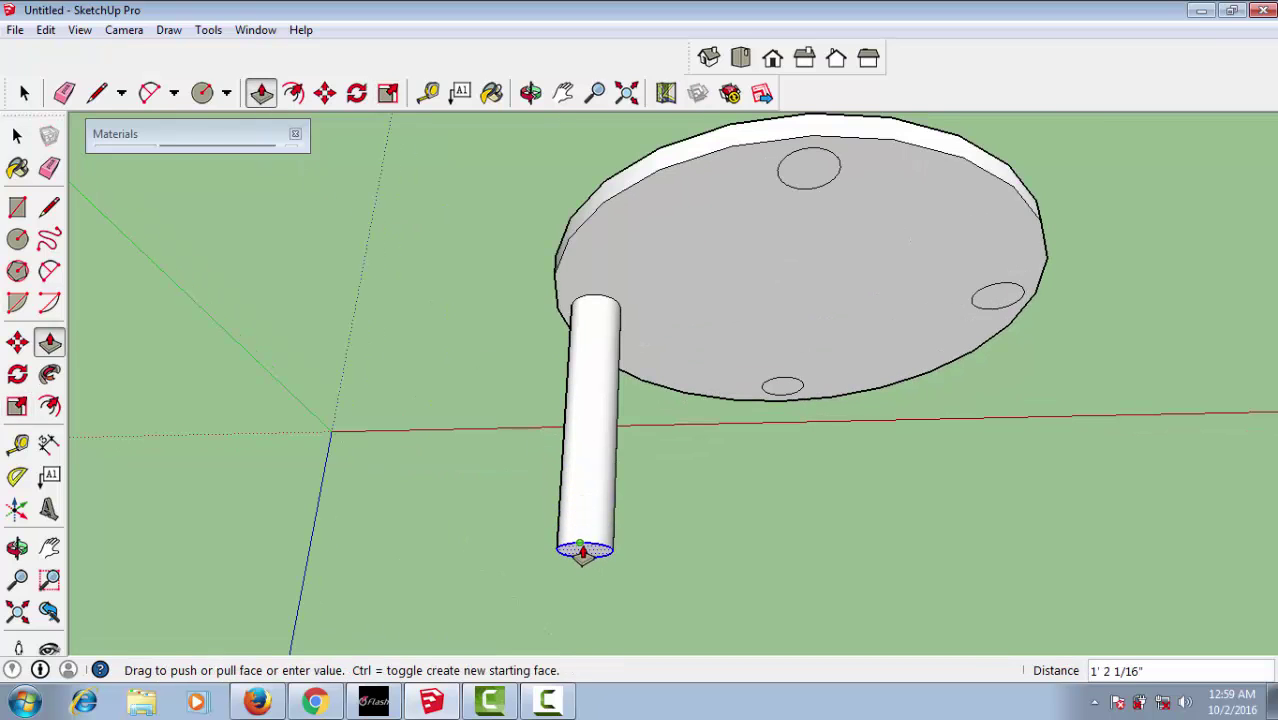
{"action": "key", "text": "Escape"}
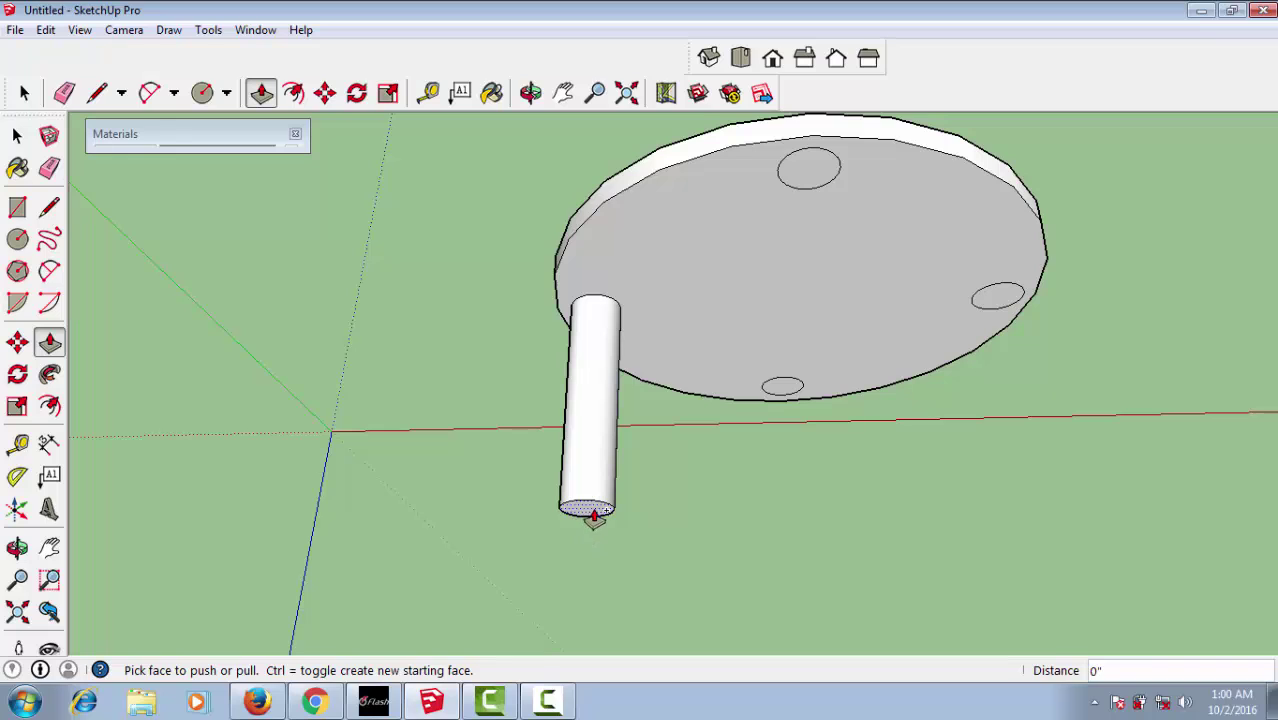
{"action": "left_click", "coordinate": [593, 516]}
{"action": "left_click", "coordinate": [592, 527]}
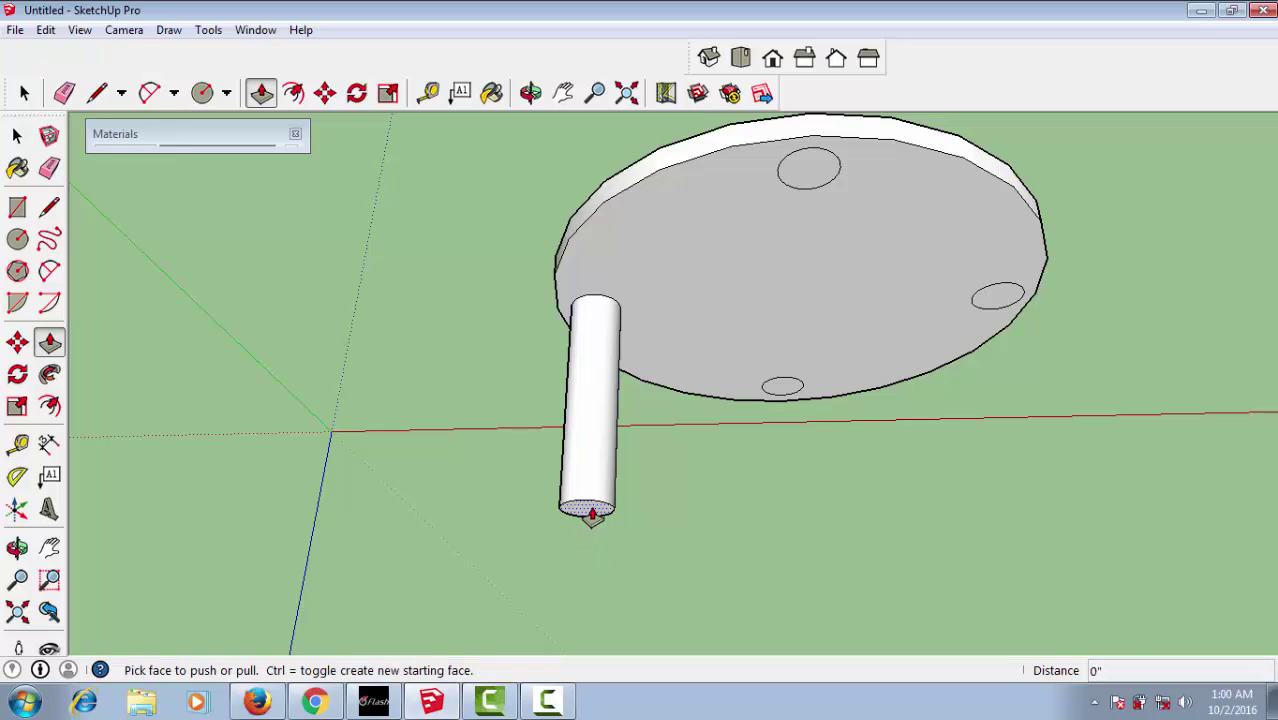
{"action": "left_click", "coordinate": [588, 515]}
{"action": "key", "text": "Escape"}
{"action": "left_click", "coordinate": [590, 518]}
{"action": "left_click", "coordinate": [593, 556]}
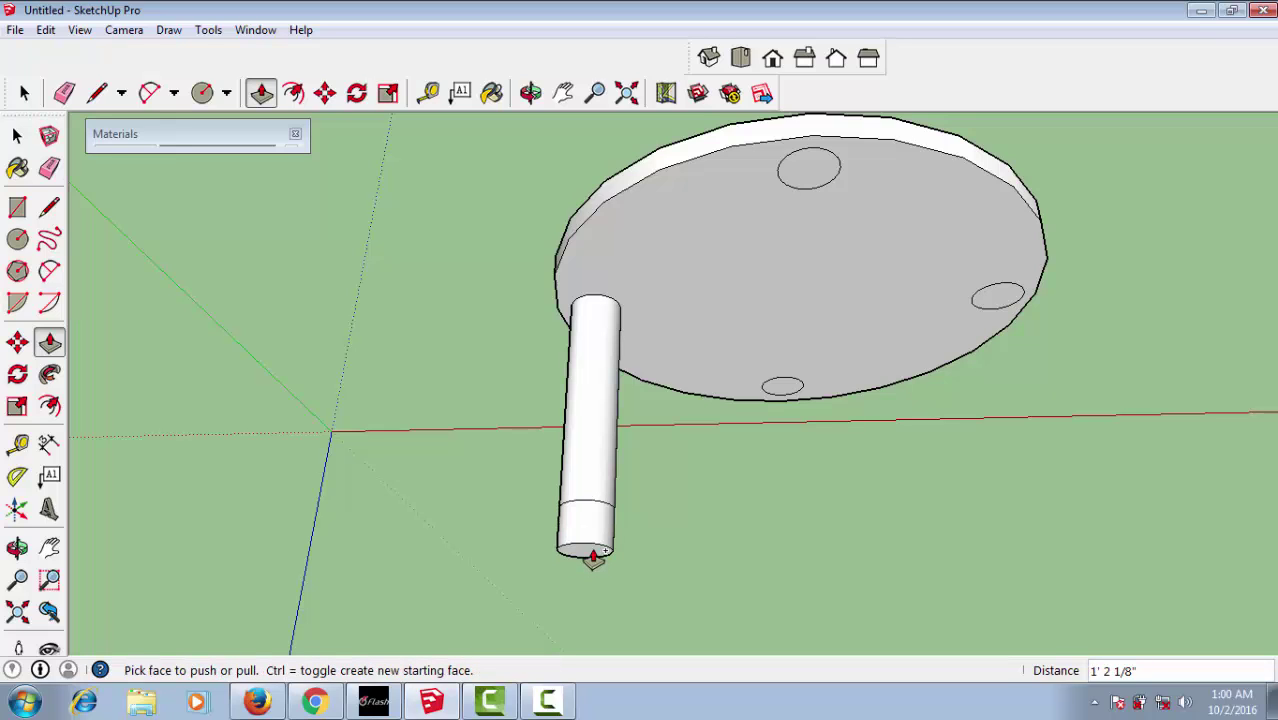
Step: Window-select the circular edge at the leg's foot, then view the table from Top
{"action": "key", "text": "space"}
{"action": "key", "text": "o"}
{"action": "left_click_drag", "start_coordinate": [617, 538], "coordinate": [610, 515]}
{"action": "key", "text": "space"}
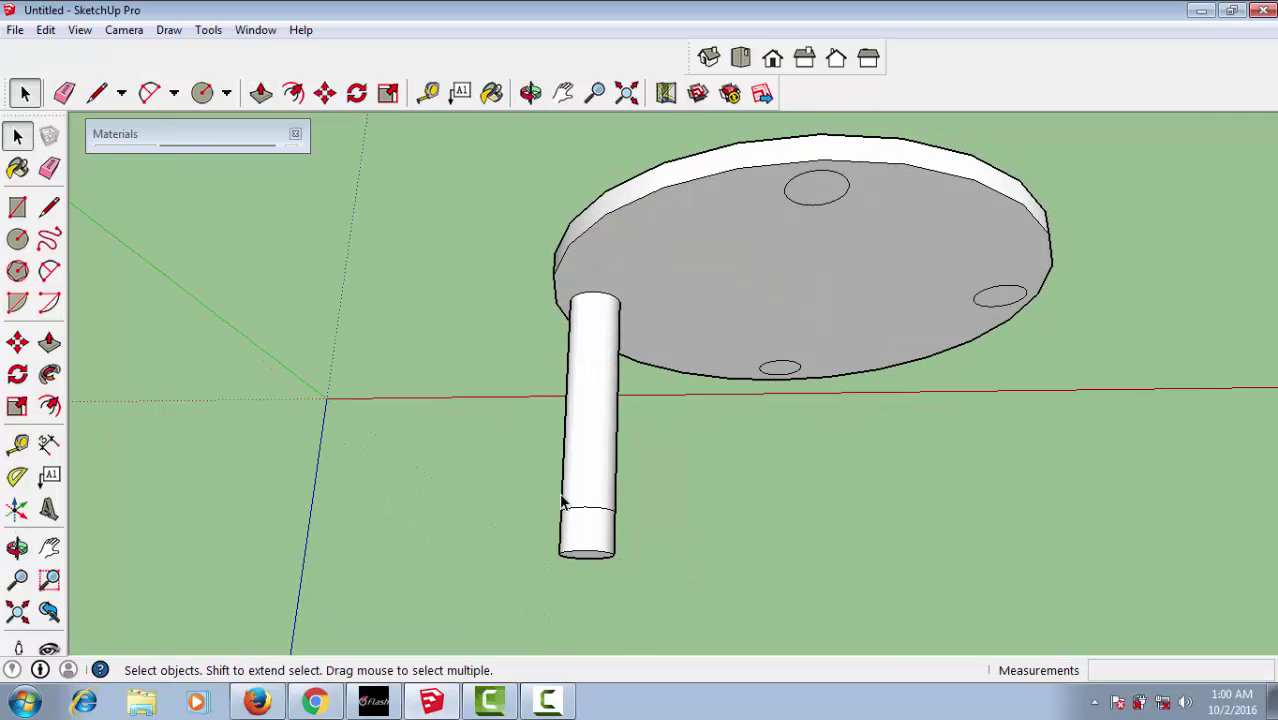
{"action": "left_click_drag", "start_coordinate": [519, 457], "coordinate": [679, 557]}
{"action": "key", "text": "o"}
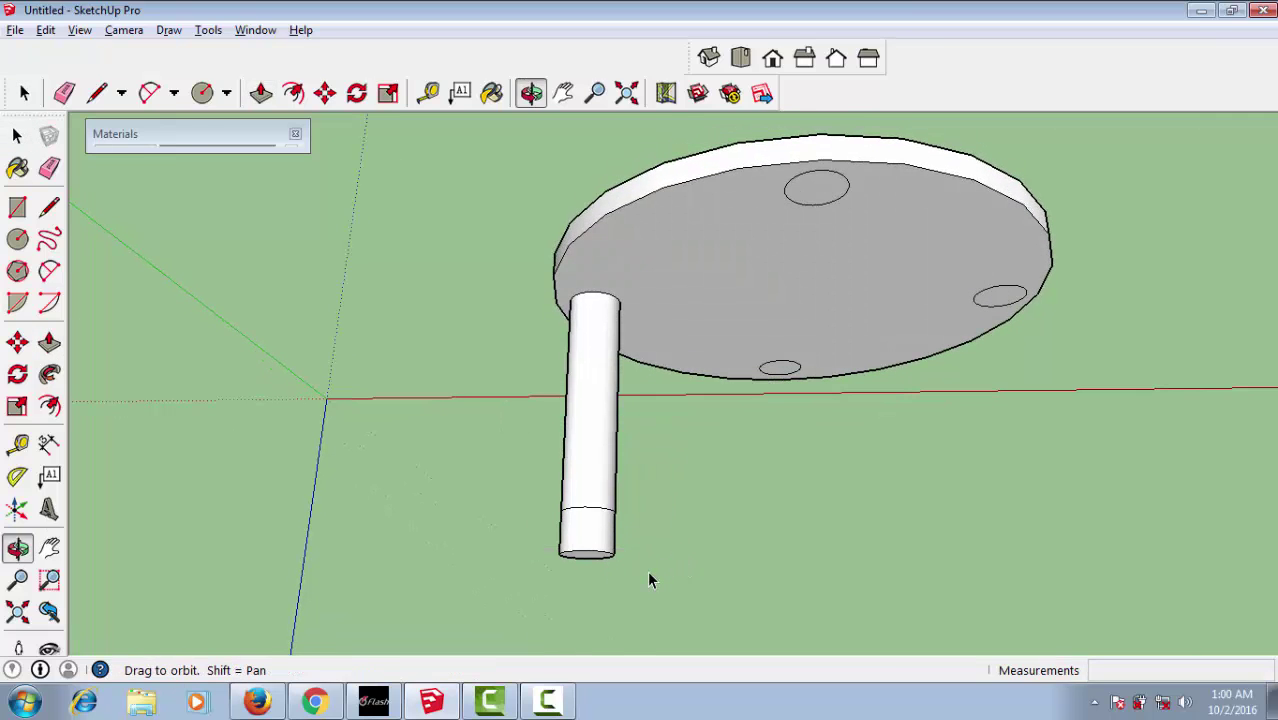
{"action": "key", "text": "space"}
{"action": "left_click_drag", "start_coordinate": [513, 456], "coordinate": [676, 542]}
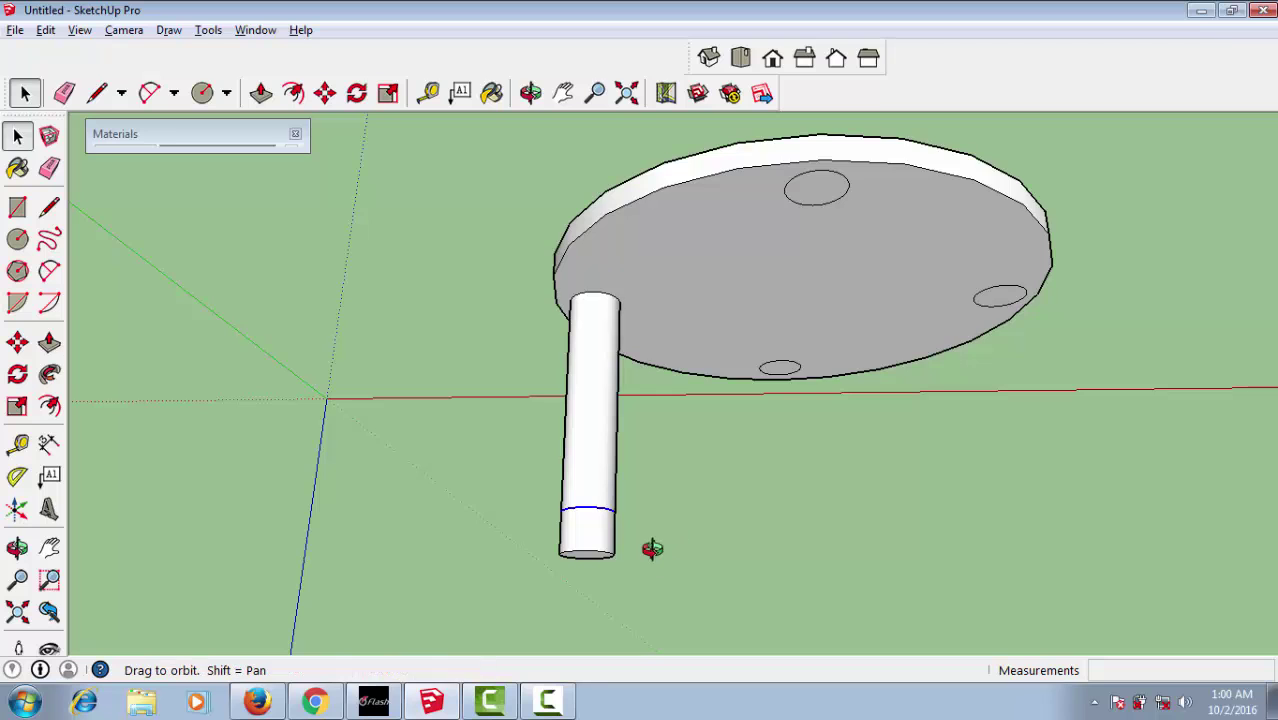
{"action": "mouse_move", "coordinate": [673, 540]}
{"action": "middle_mouse_down"}
{"action": "mouse_move", "coordinate": [643, 378]}
{"action": "mouse_move", "coordinate": [656, 354]}
{"action": "mouse_move", "coordinate": [685, 345]}
{"action": "mouse_move", "coordinate": [668, 371]}
{"action": "middle_mouse_up"}
{"action": "mouse_move", "coordinate": [559, 386]}
{"action": "middle_mouse_down"}
{"action": "mouse_move", "coordinate": [673, 397]}
{"action": "mouse_move", "coordinate": [525, 365]}
{"action": "mouse_move", "coordinate": [661, 421]}
{"action": "mouse_move", "coordinate": [702, 408]}
{"action": "middle_mouse_up"}
{"action": "left_click", "coordinate": [740, 58]}
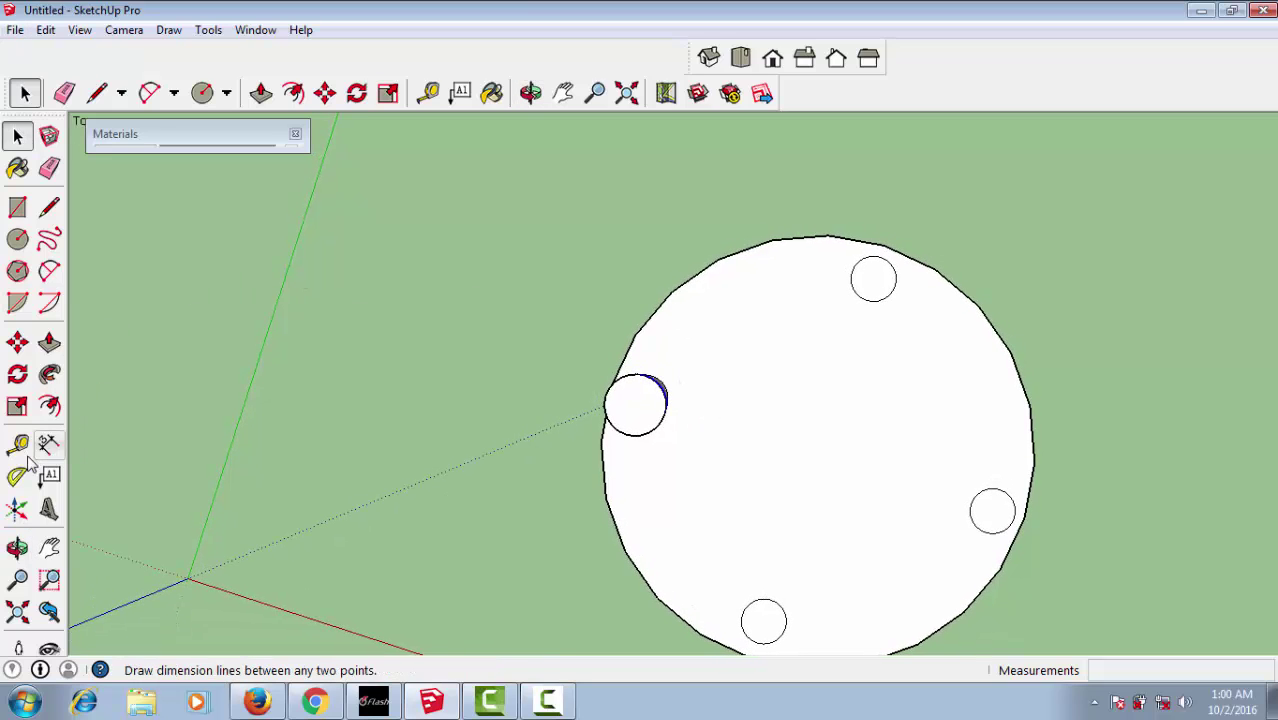
Step: Scale the leg's foot ring inward to 0.71 and orbit low to check the taper
{"action": "left_click", "coordinate": [18, 406]}
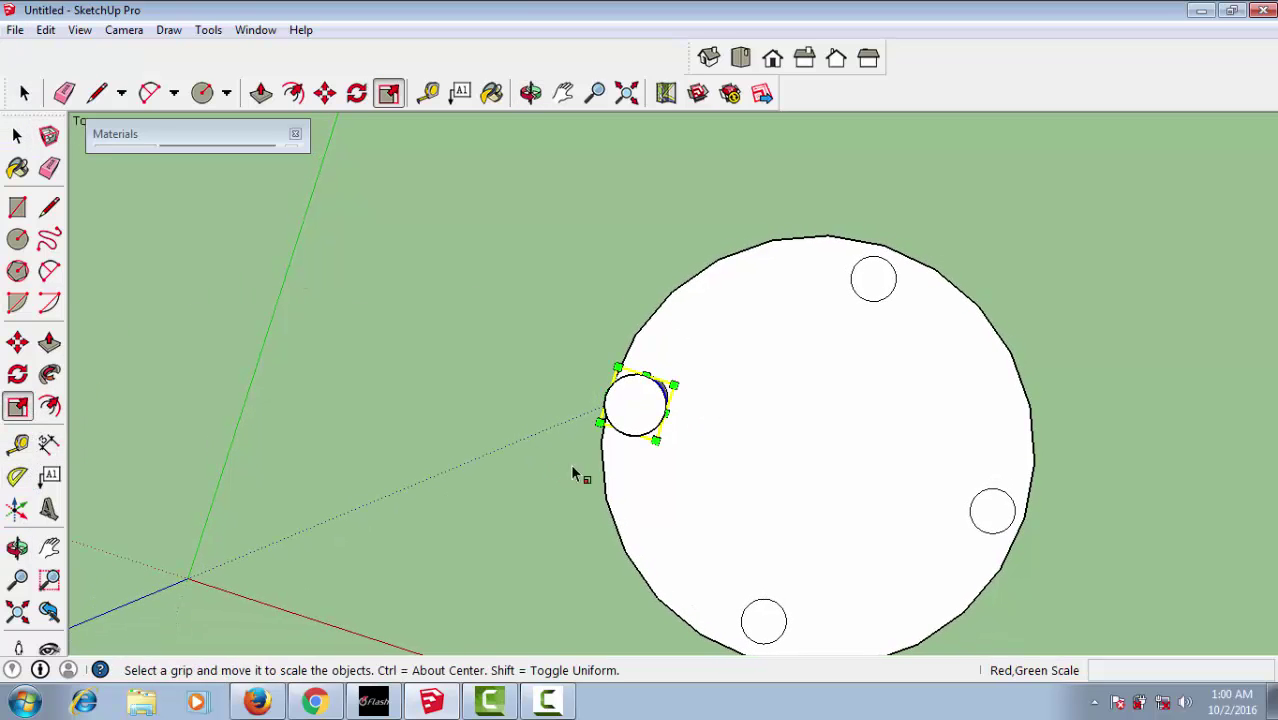
{"action": "left_click", "coordinate": [676, 380]}
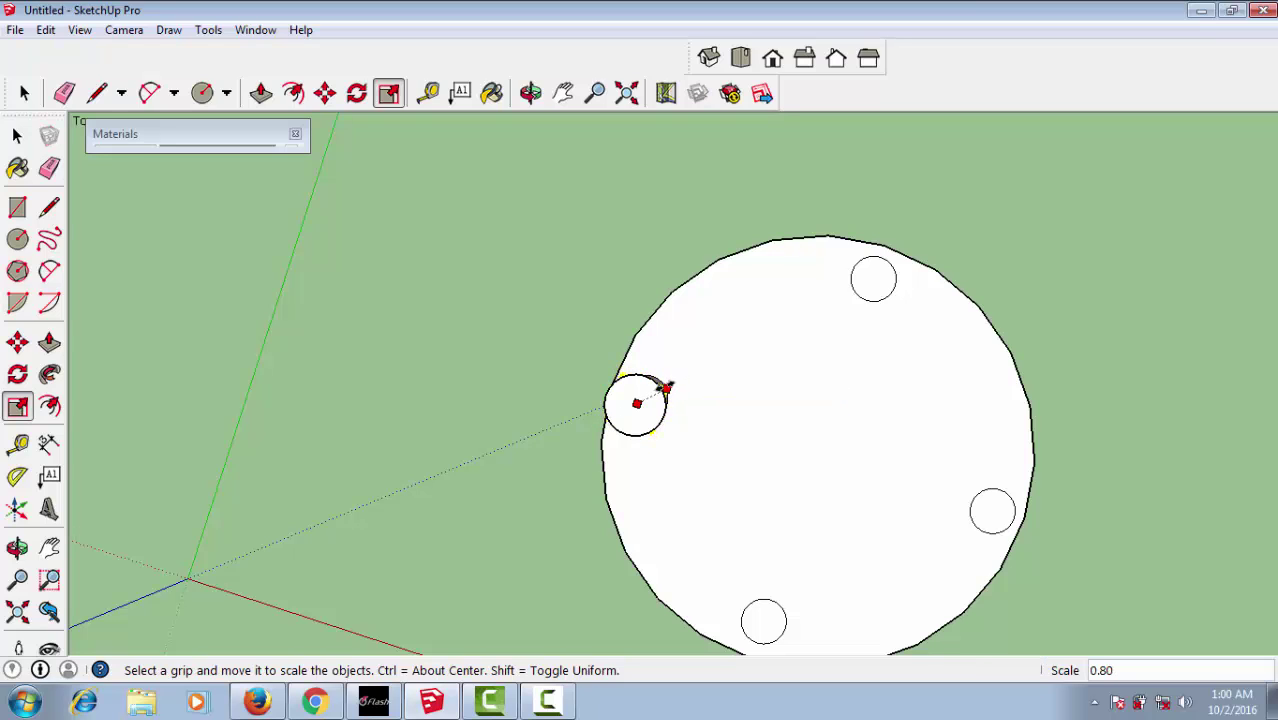
{"action": "left_click", "coordinate": [664, 386]}
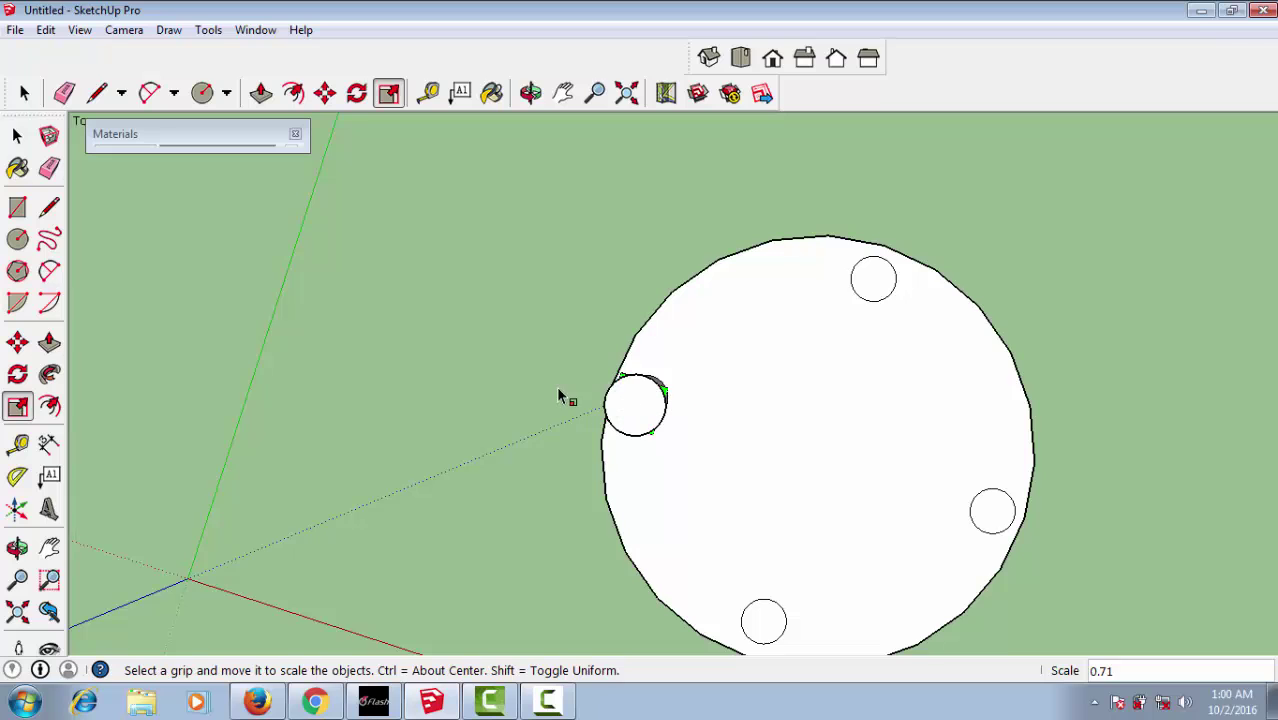
{"action": "mouse_move", "coordinate": [560, 396]}
{"action": "middle_mouse_down"}
{"action": "mouse_move", "coordinate": [517, 566]}
{"action": "mouse_move", "coordinate": [517, 553]}
{"action": "middle_mouse_up"}
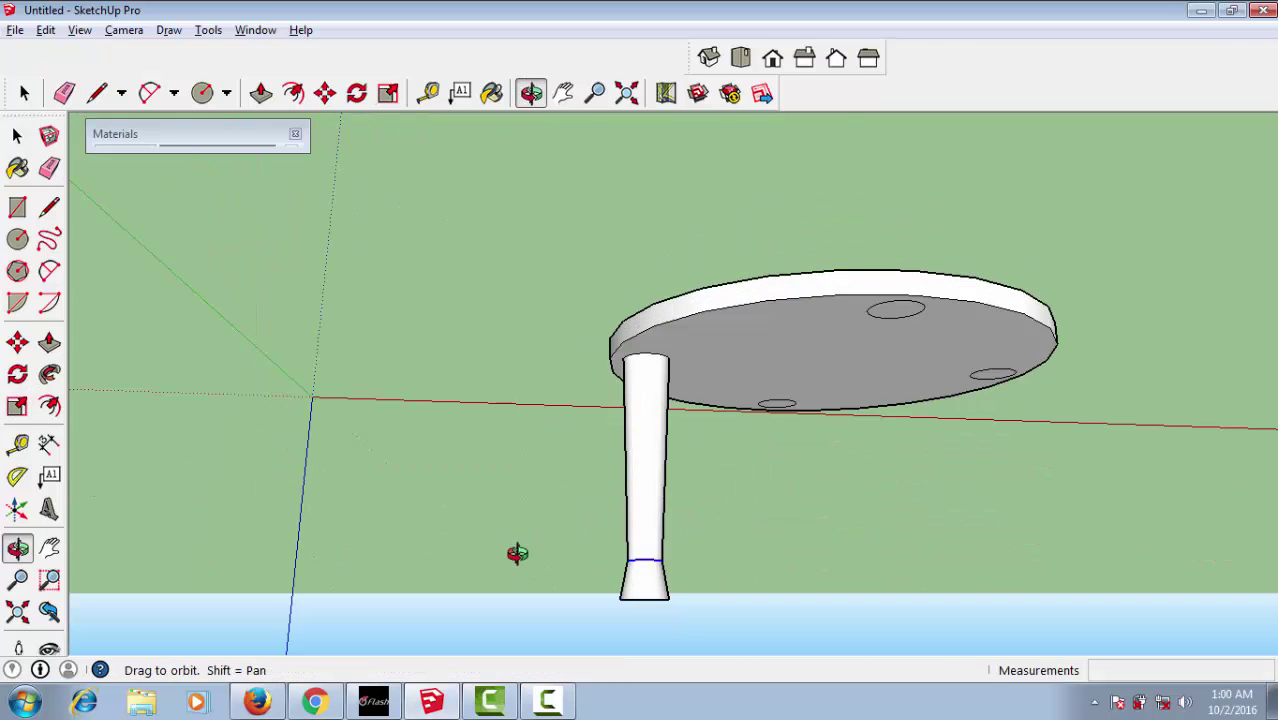
{"action": "key", "text": "space"}
Step: Window-select the tapered leg and move it off to the left of the disc
{"action": "middle_click_drag", "start_coordinate": [727, 507], "coordinate": [589, 405]}
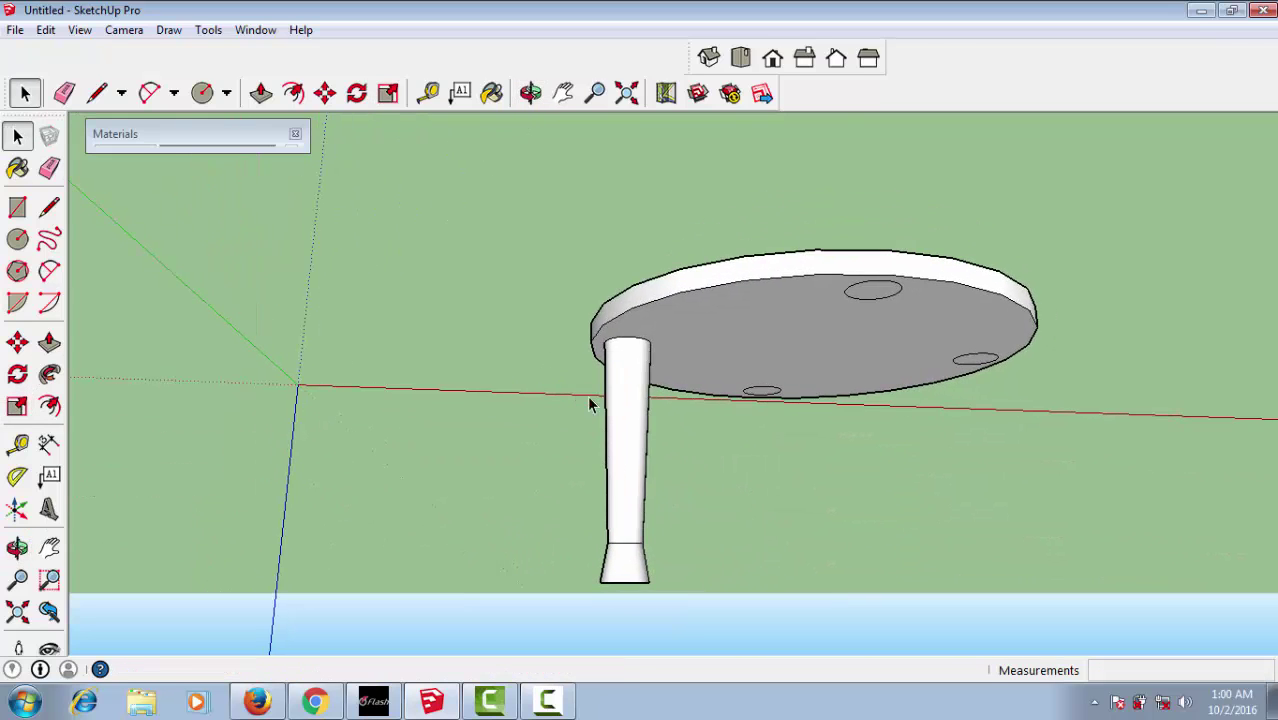
{"action": "triple_click", "coordinate": [626, 423]}
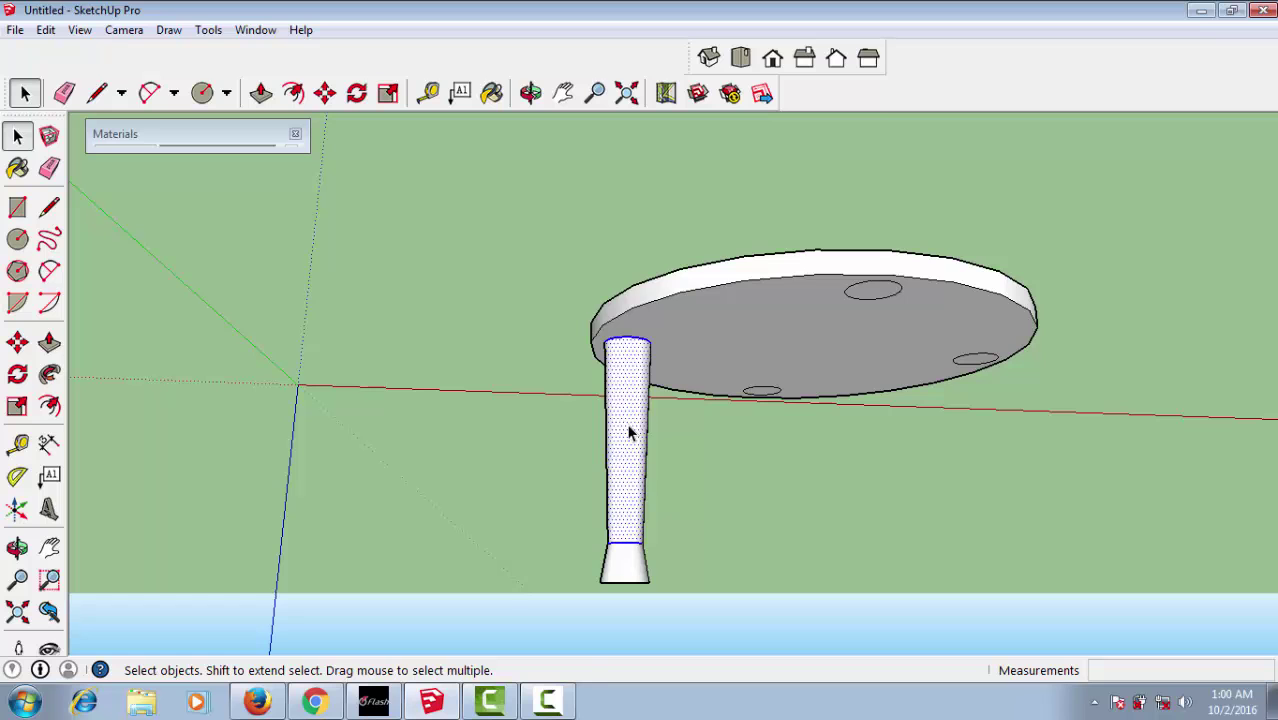
{"action": "left_click", "coordinate": [713, 472]}
{"action": "mouse_move", "coordinate": [719, 513]}
{"action": "middle_mouse_down"}
{"action": "mouse_move", "coordinate": [707, 345]}
{"action": "mouse_move", "coordinate": [716, 459]}
{"action": "mouse_move", "coordinate": [711, 396]}
{"action": "mouse_move", "coordinate": [714, 410]}
{"action": "middle_mouse_up"}
{"action": "left_click_drag", "start_coordinate": [484, 276], "coordinate": [688, 481]}
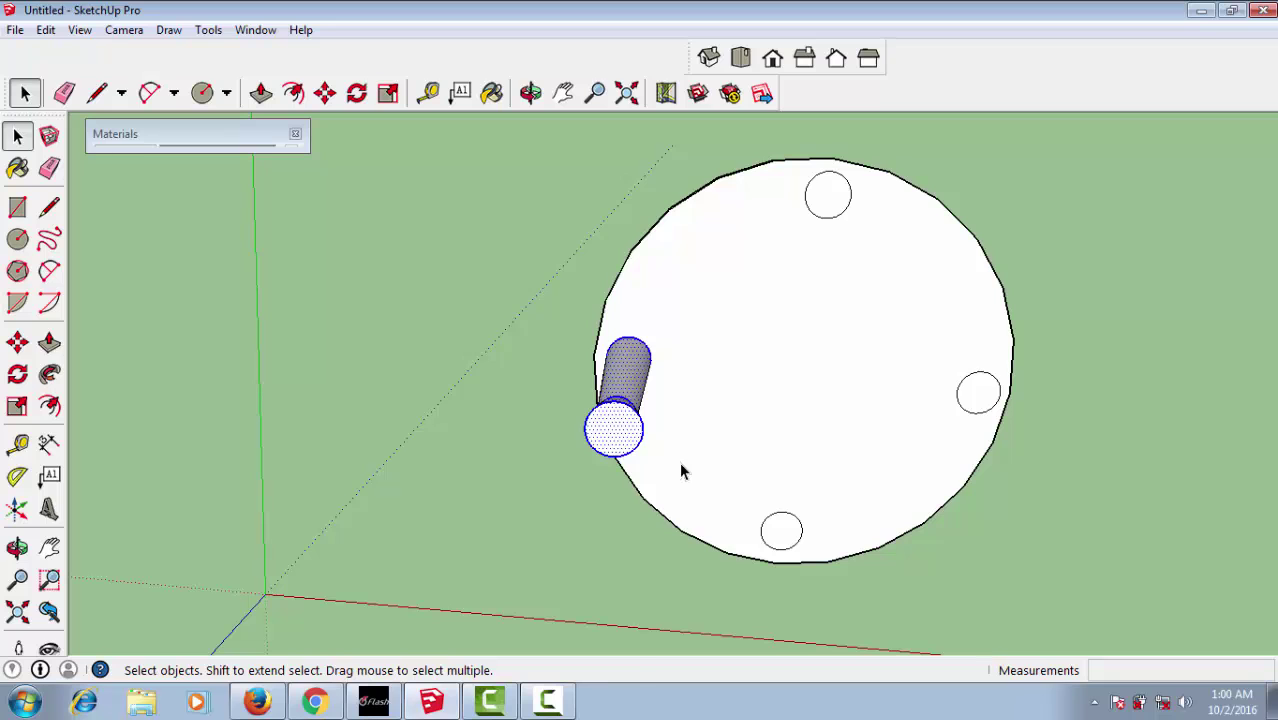
{"action": "key", "text": "m"}
{"action": "left_click", "coordinate": [651, 355]}
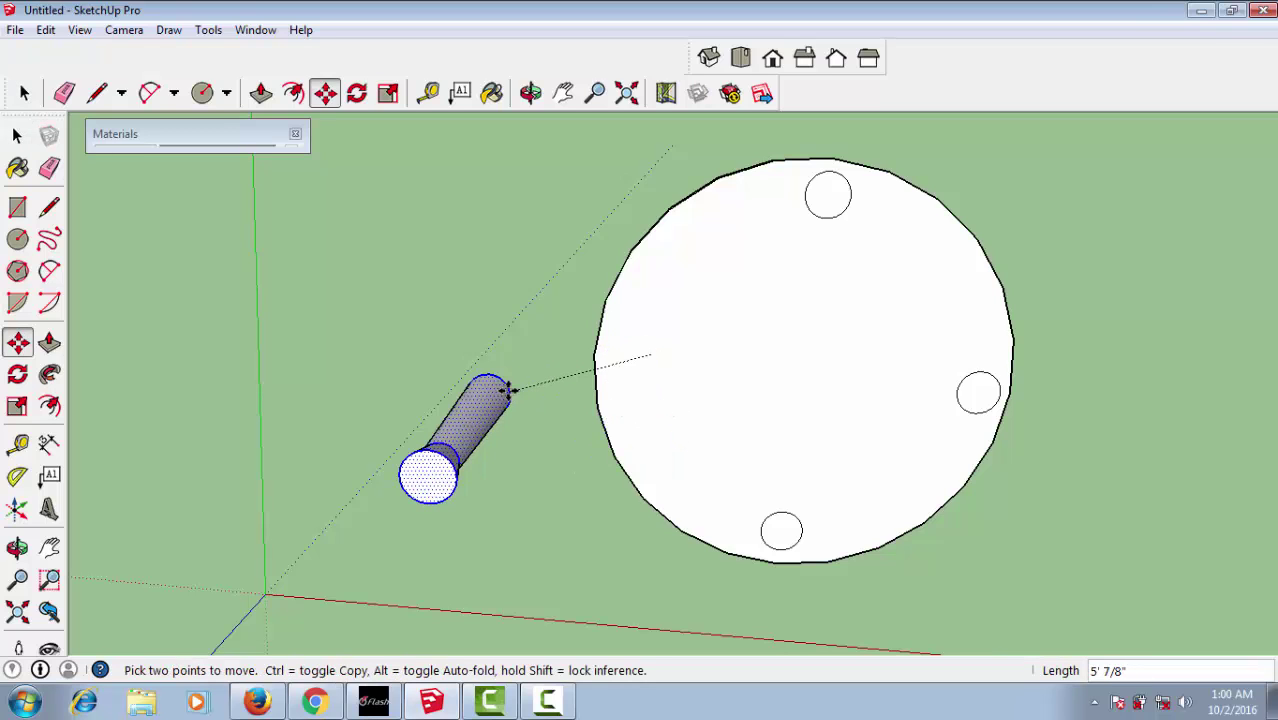
{"action": "left_click", "coordinate": [509, 389]}
{"action": "key", "text": "space"}
{"action": "left_click", "coordinate": [724, 409]}
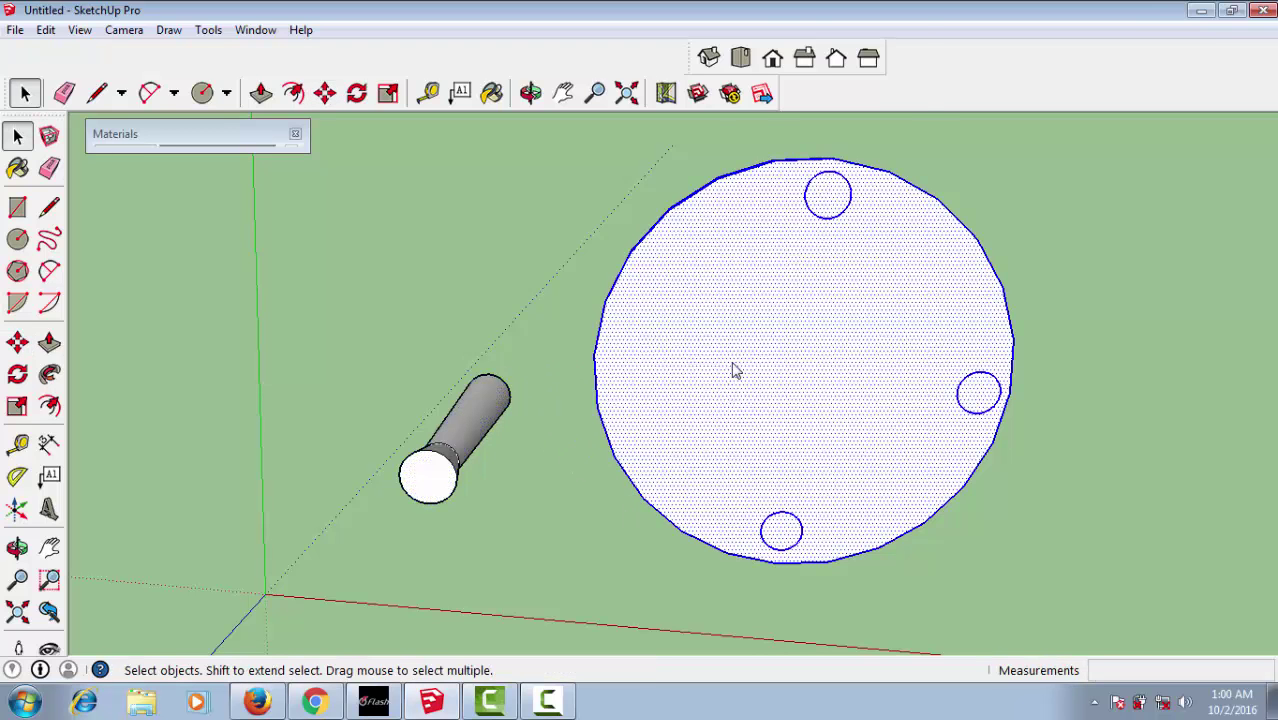
Step: Make the round tabletop disc into a component
{"action": "right_click", "coordinate": [733, 371]}
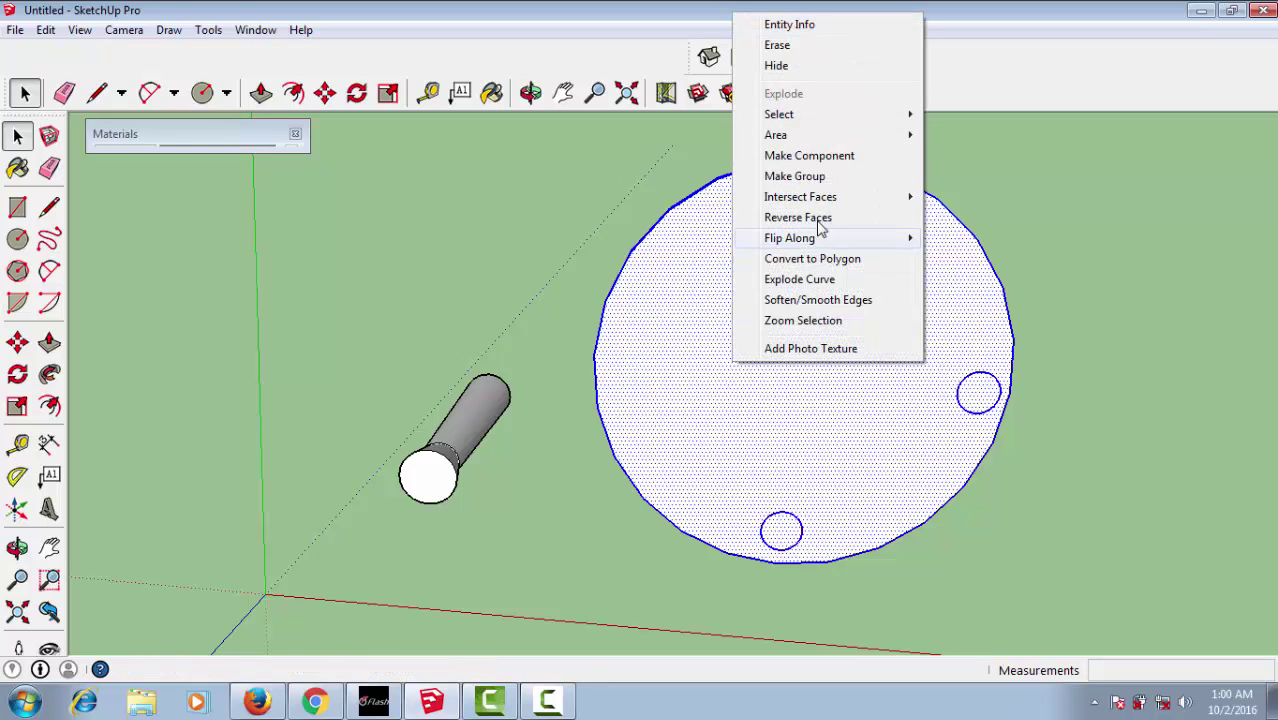
{"action": "left_click", "coordinate": [838, 157]}
{"action": "left_click", "coordinate": [684, 482]}
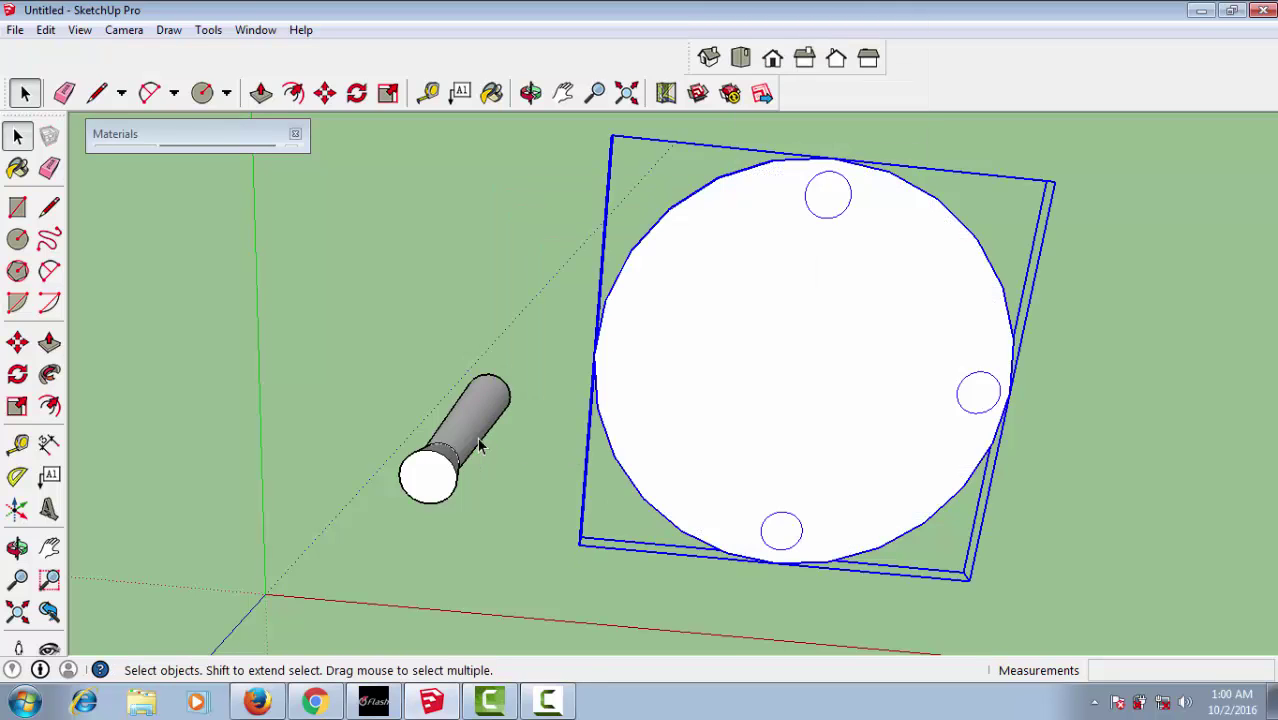
Step: Make the tapered leg cylinder into its own component
{"action": "left_click", "coordinate": [458, 430]}
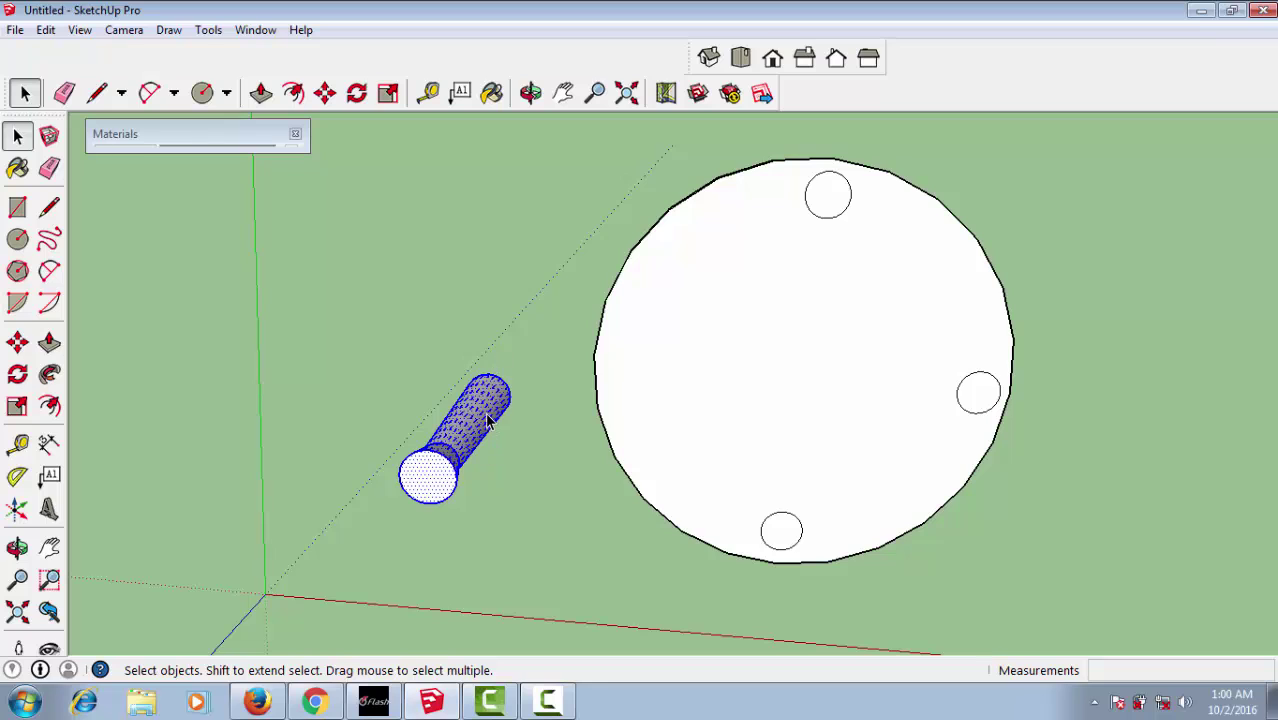
{"action": "right_click", "coordinate": [487, 420]}
{"action": "left_click", "coordinate": [588, 206]}
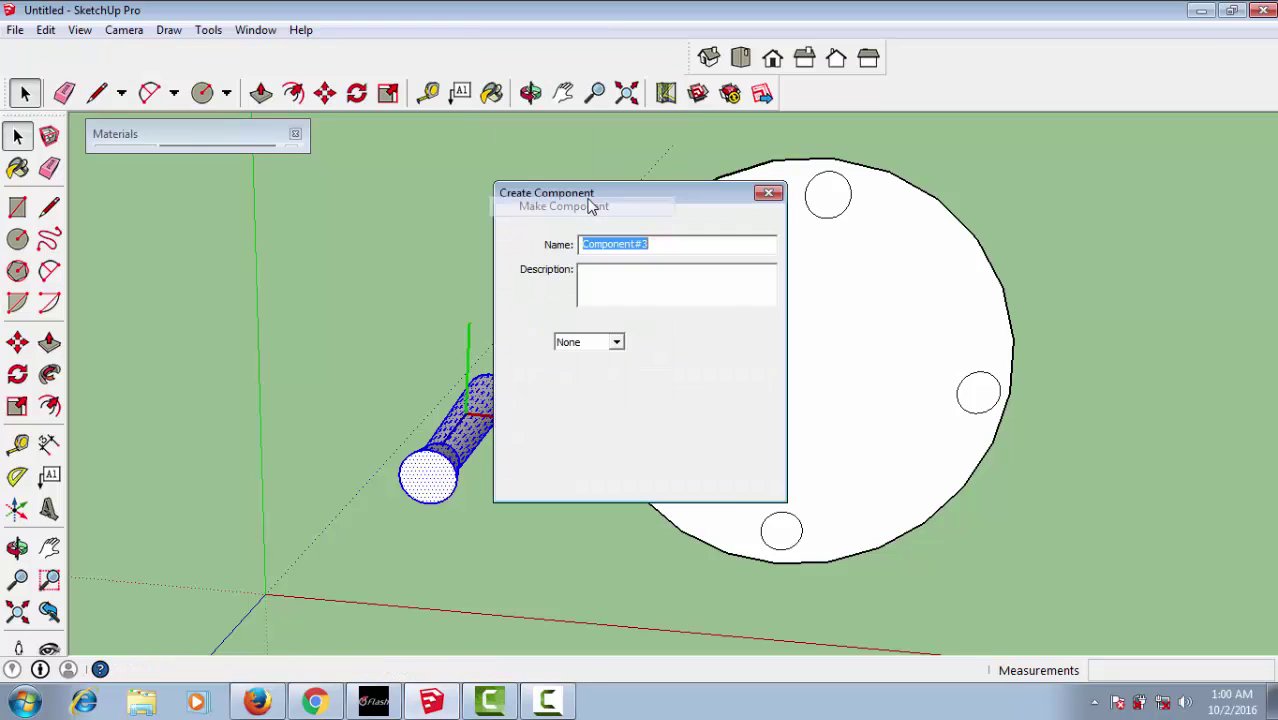
{"action": "left_click", "coordinate": [664, 482]}
{"action": "key", "text": "m"}
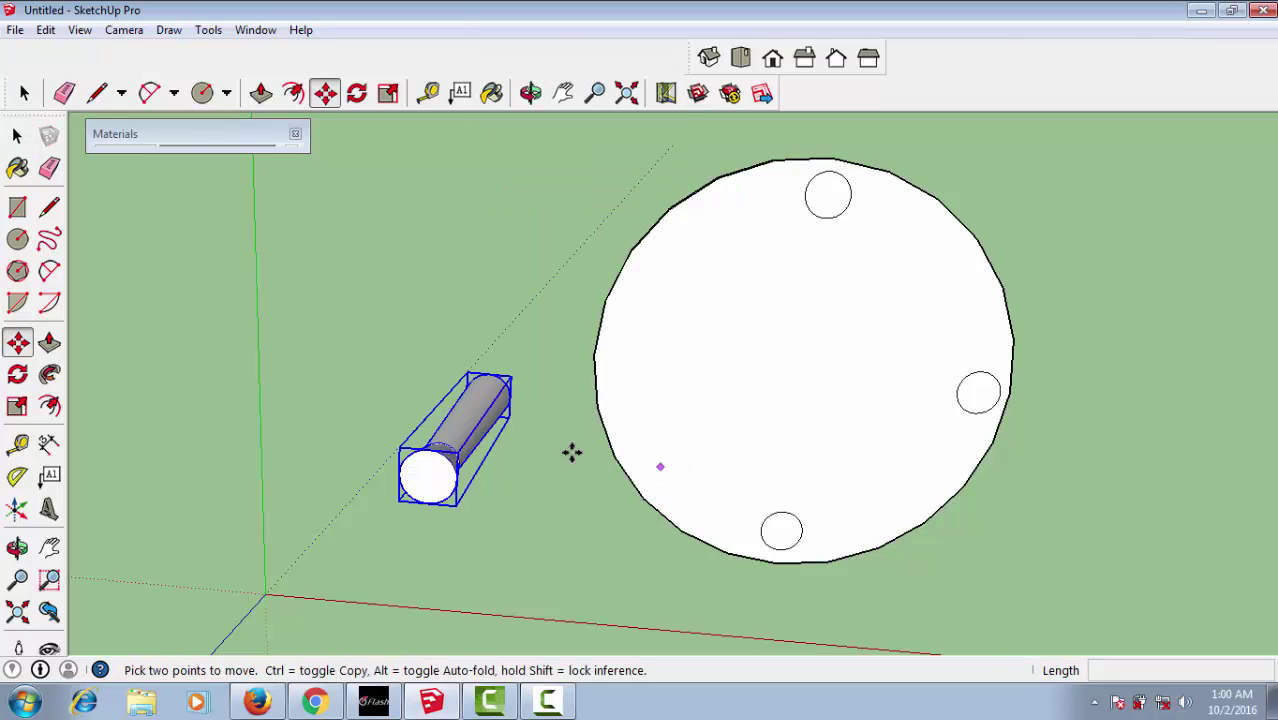
{"action": "left_click", "coordinate": [490, 381]}
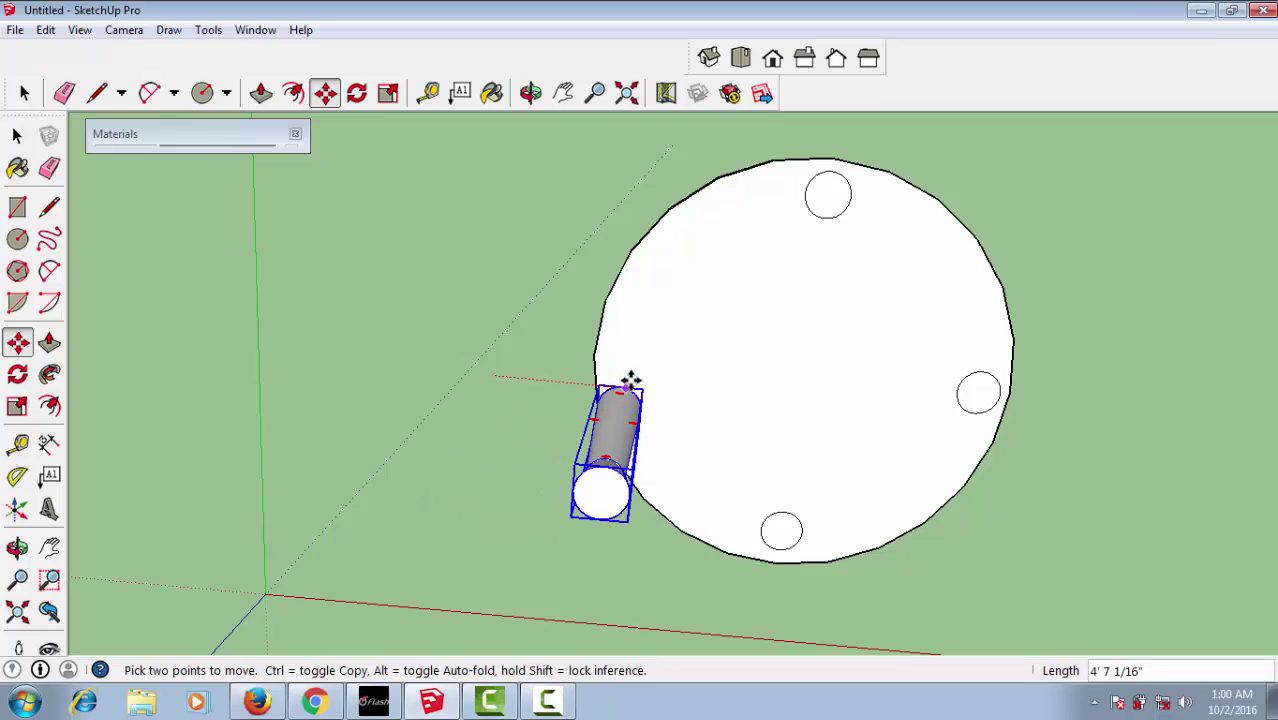
{"action": "key", "text": "Escape"}
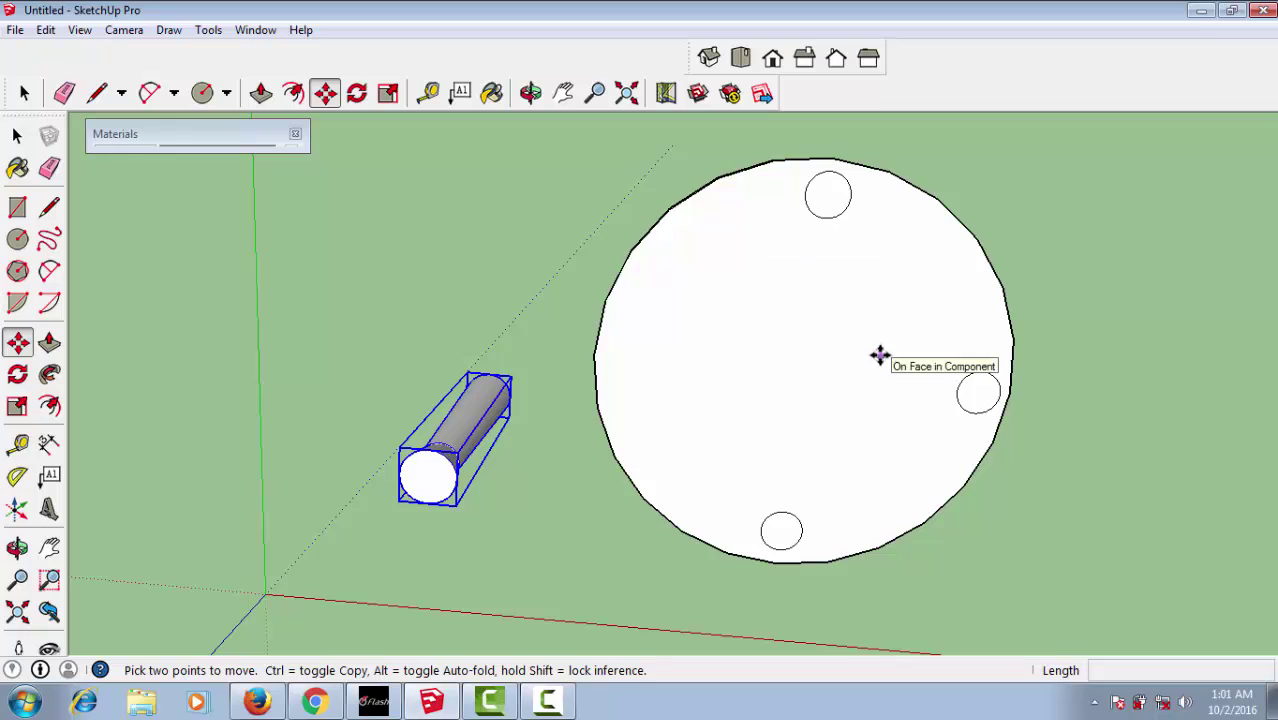
{"action": "left_click", "coordinate": [98, 94]}
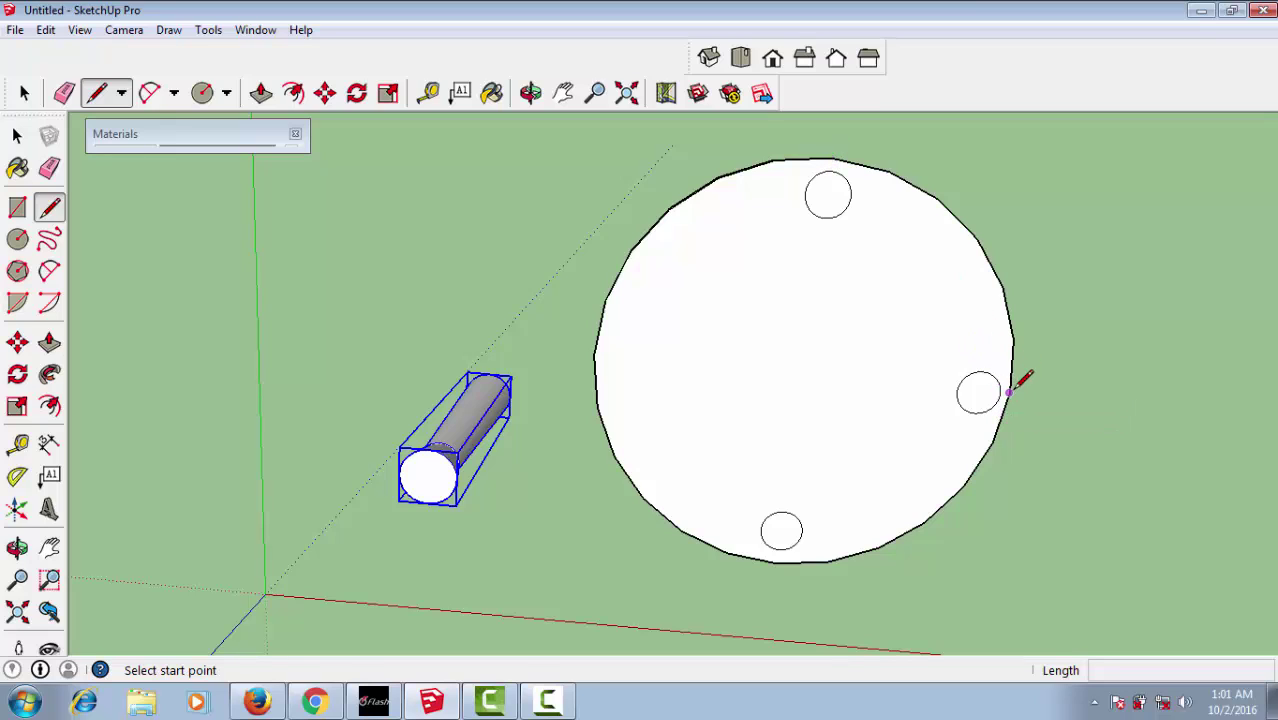
{"action": "left_click", "coordinate": [1008, 392]}
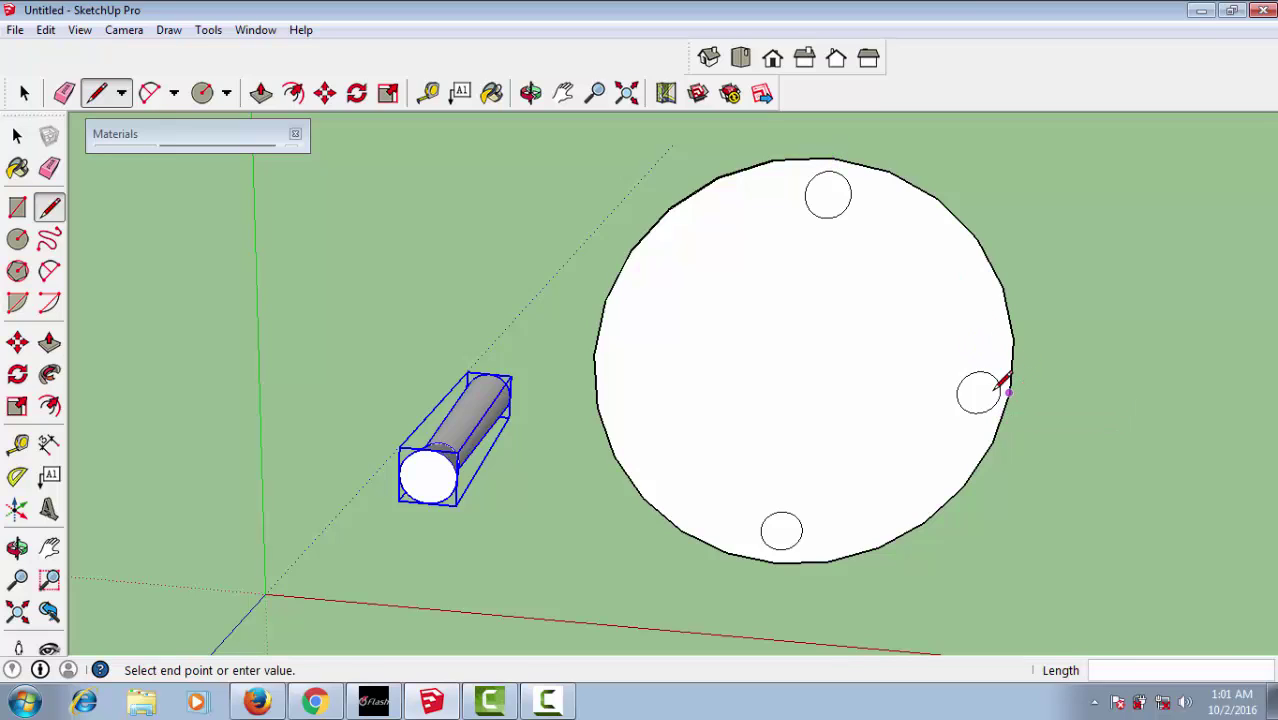
{"action": "left_click", "coordinate": [596, 350]}
{"action": "key", "text": "m"}
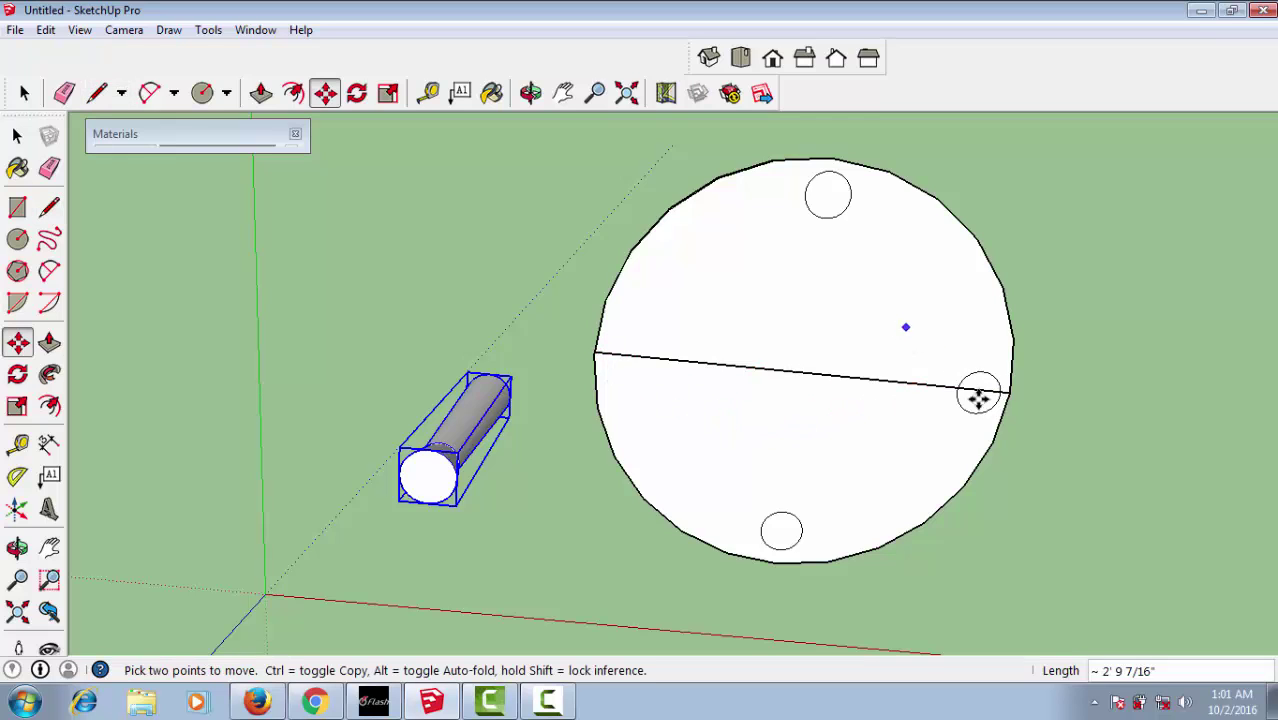
{"action": "key", "text": "ctrl+z"}
{"action": "key", "text": "space"}
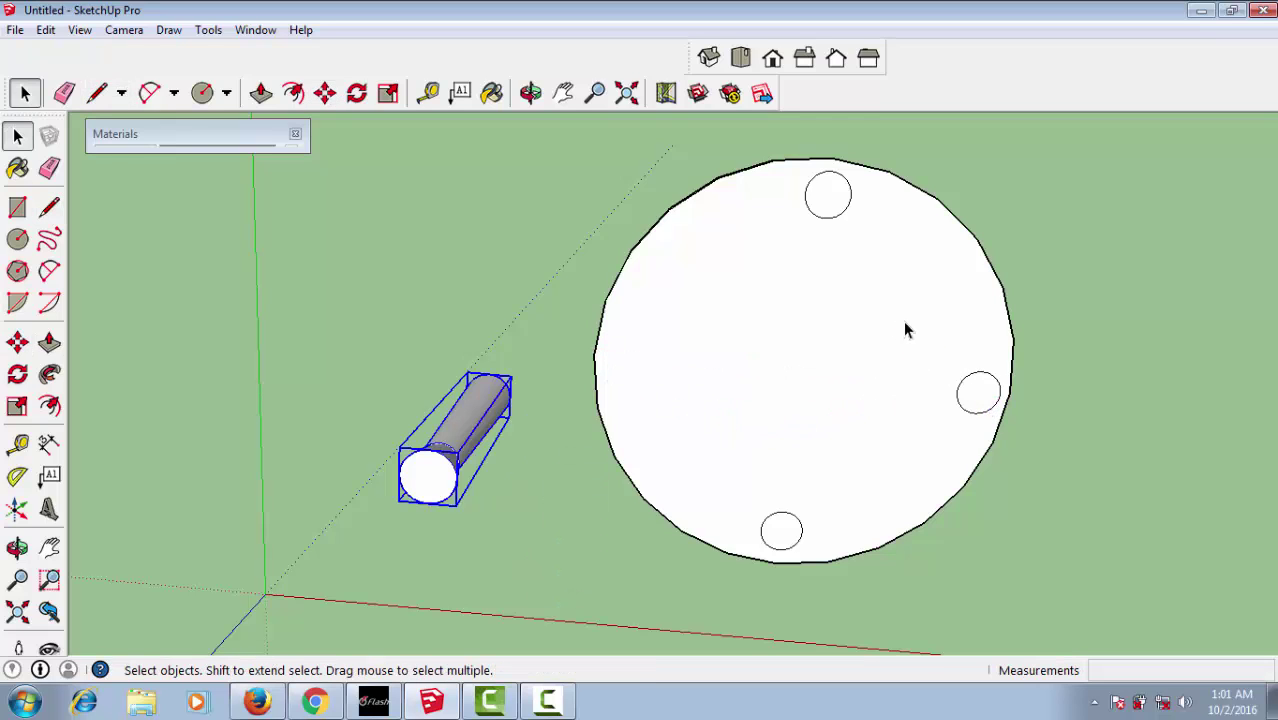
{"action": "left_click_drag", "start_coordinate": [924, 336], "coordinate": [1002, 421]}
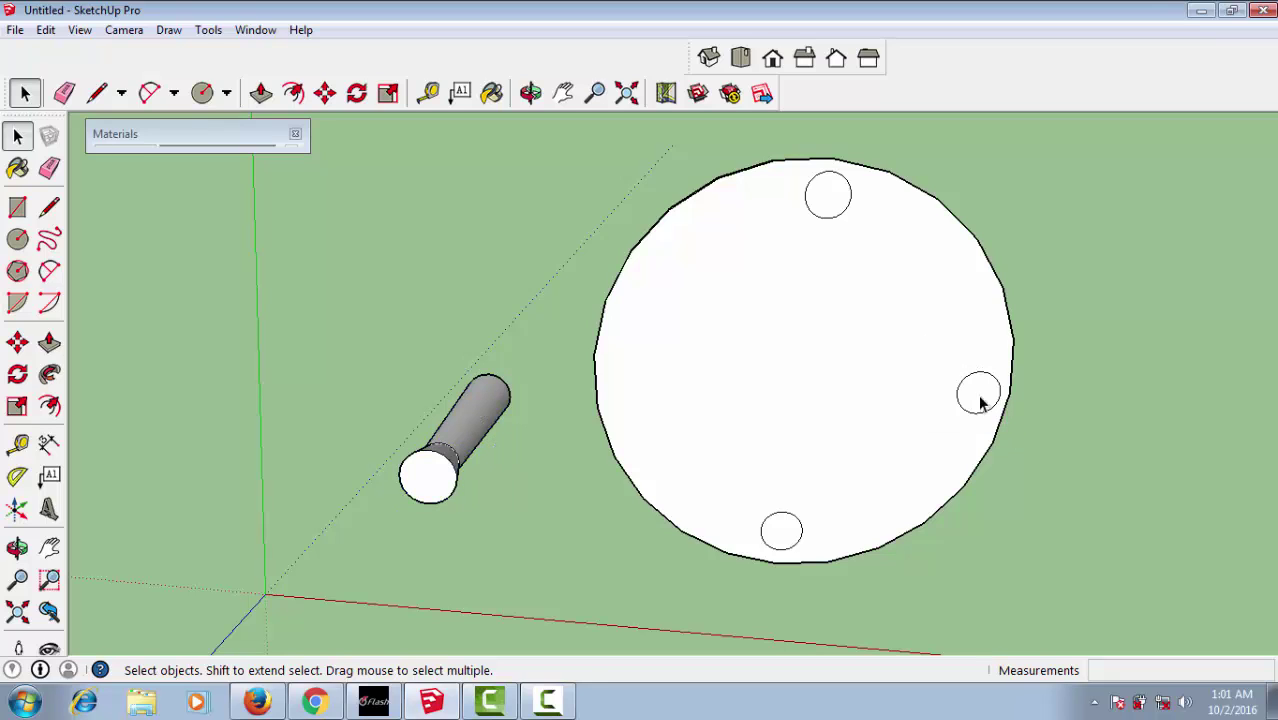
Step: Explode the tabletop component into loose geometry so its leg circles can be edited
{"action": "left_click_drag", "start_coordinate": [944, 336], "coordinate": [1006, 429]}
{"action": "middle_click_drag", "start_coordinate": [1029, 449], "coordinate": [953, 248]}
{"action": "mouse_move", "coordinate": [928, 240]}
{"action": "left_mouse_down"}
{"action": "mouse_move", "coordinate": [1010, 364]}
{"action": "mouse_move", "coordinate": [940, 366]}
{"action": "left_mouse_up"}
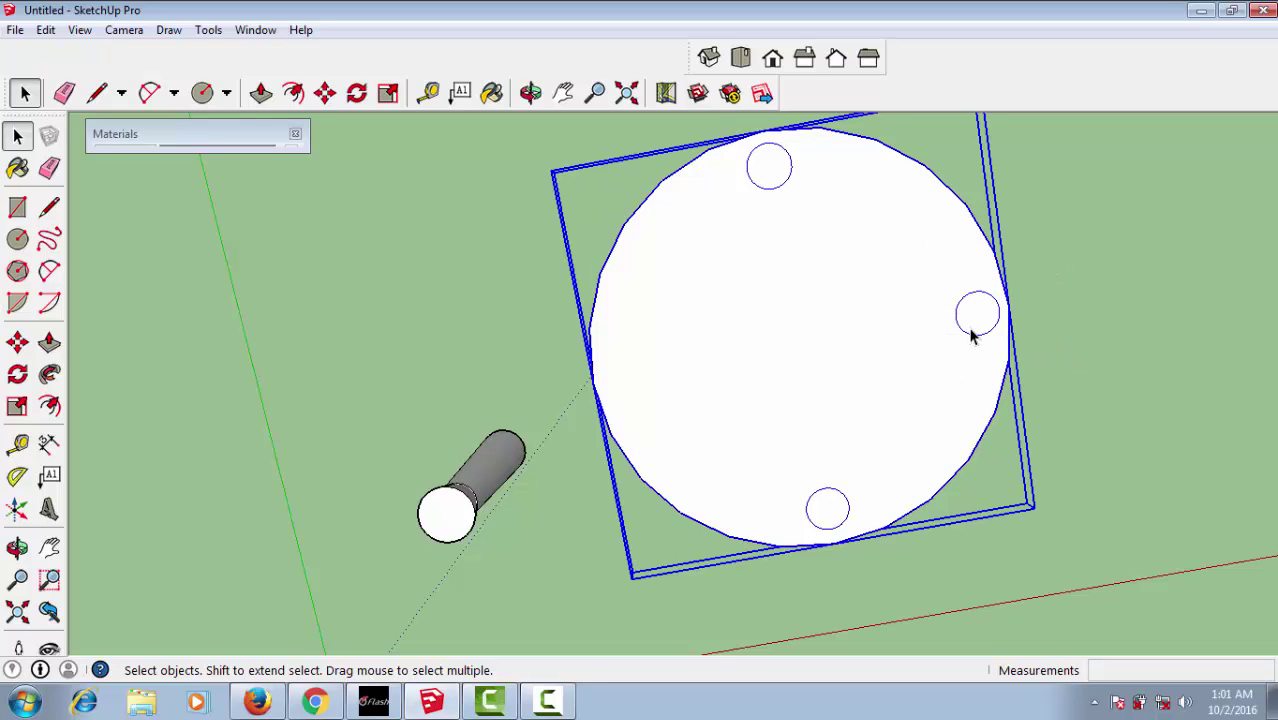
{"action": "left_click", "coordinate": [1020, 360]}
{"action": "left_click", "coordinate": [519, 474]}
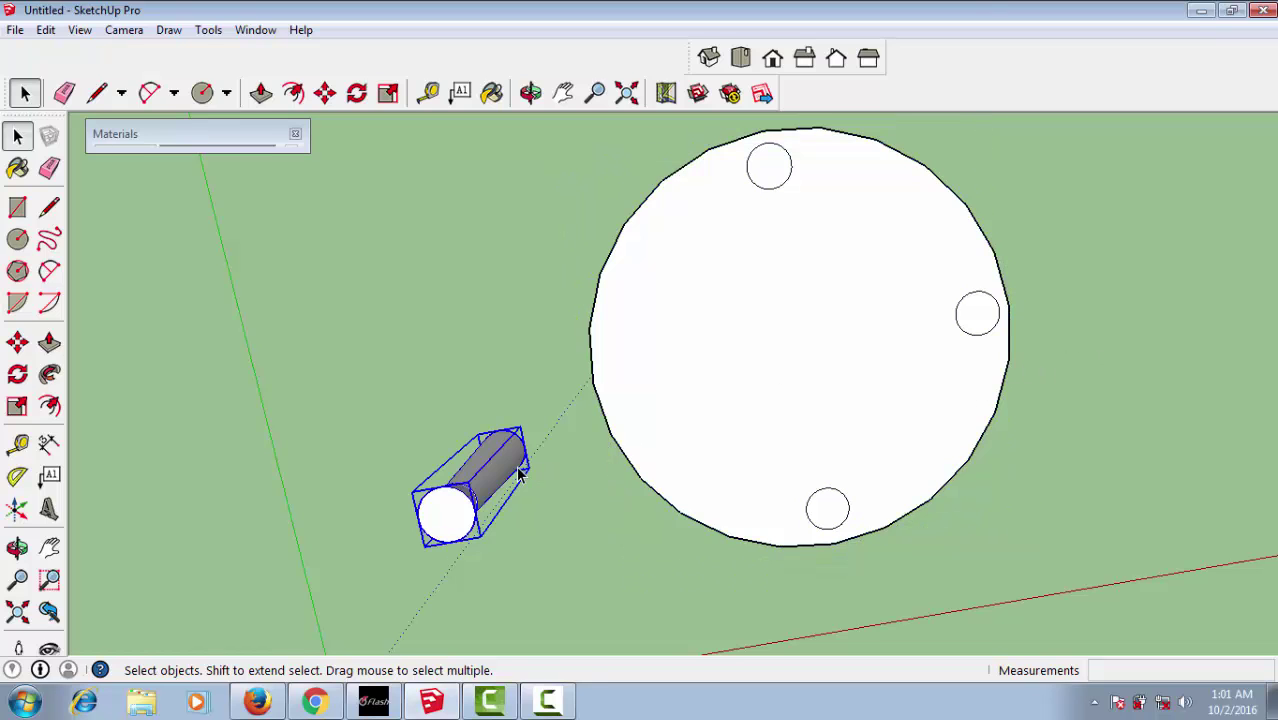
{"action": "left_click", "coordinate": [945, 322]}
{"action": "right_click", "coordinate": [945, 320]}
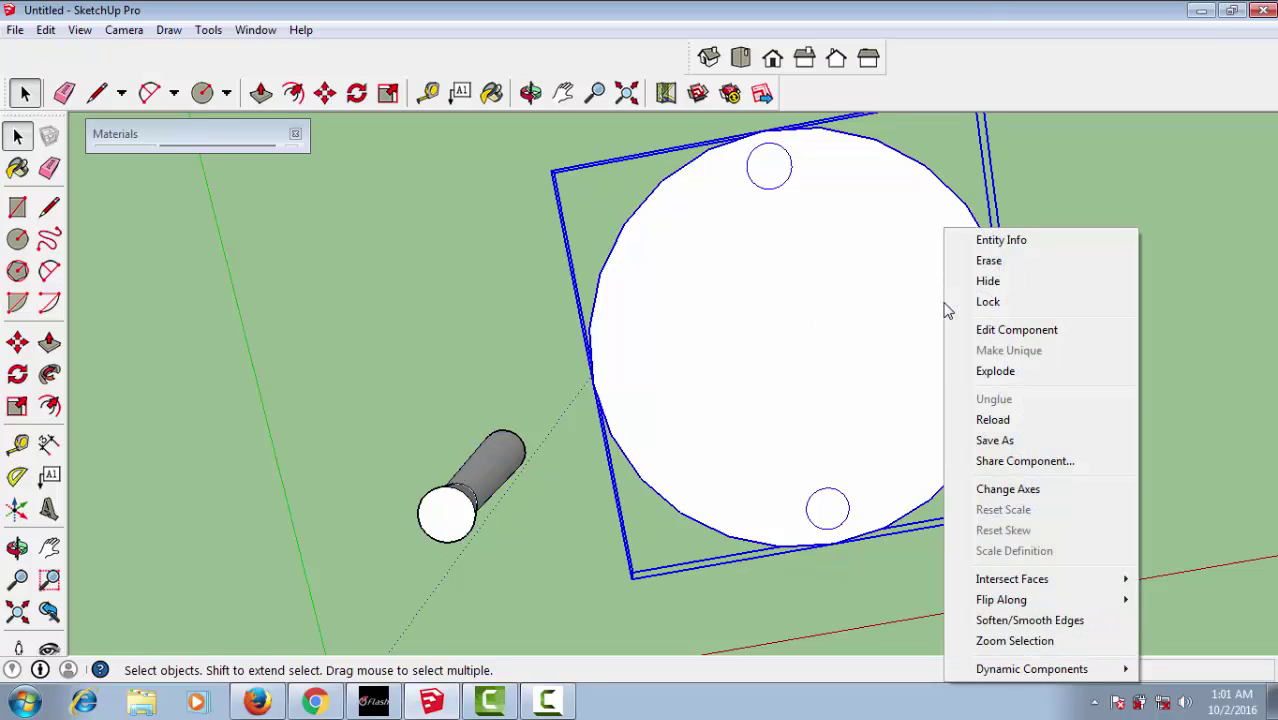
{"action": "left_click", "coordinate": [995, 371]}
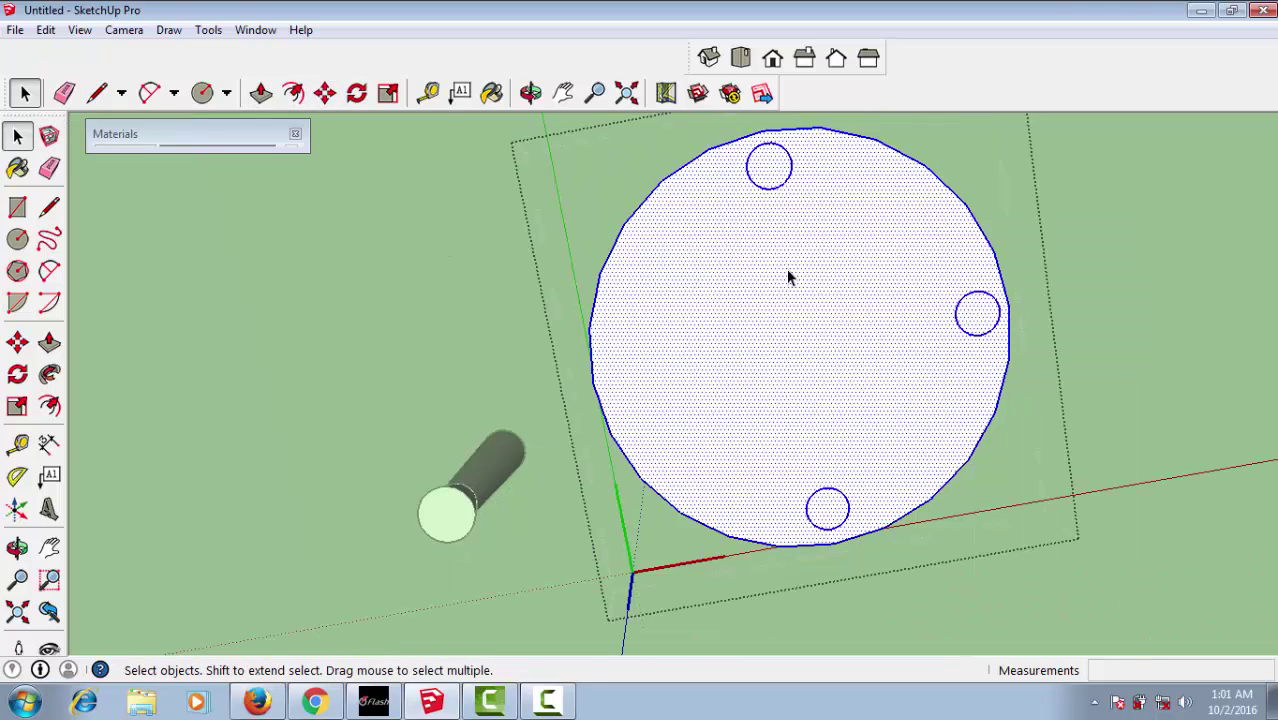
Step: Copy the right-side leg circle onto the disc's left edge
{"action": "left_click_drag", "start_coordinate": [908, 252], "coordinate": [1009, 358]}
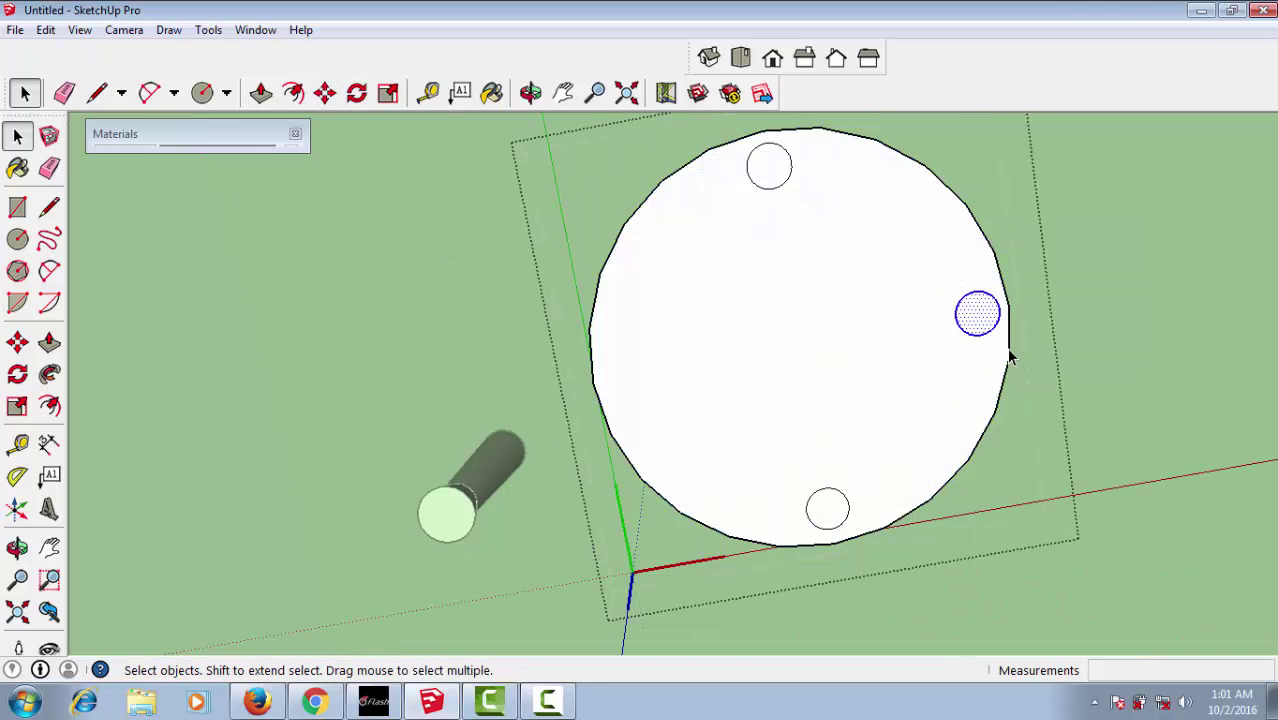
{"action": "key", "text": "m"}
{"action": "key", "text": "ctrl"}
{"action": "left_click", "coordinate": [978, 312]}
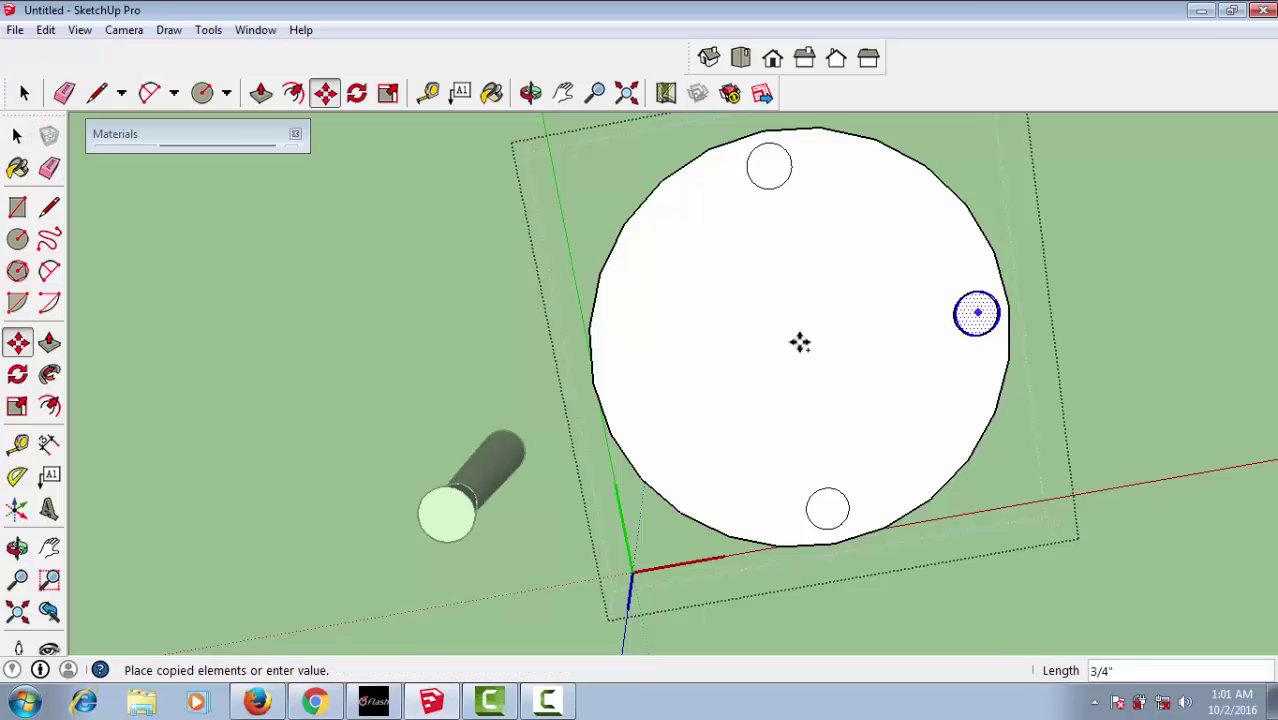
{"action": "left_click", "coordinate": [624, 377]}
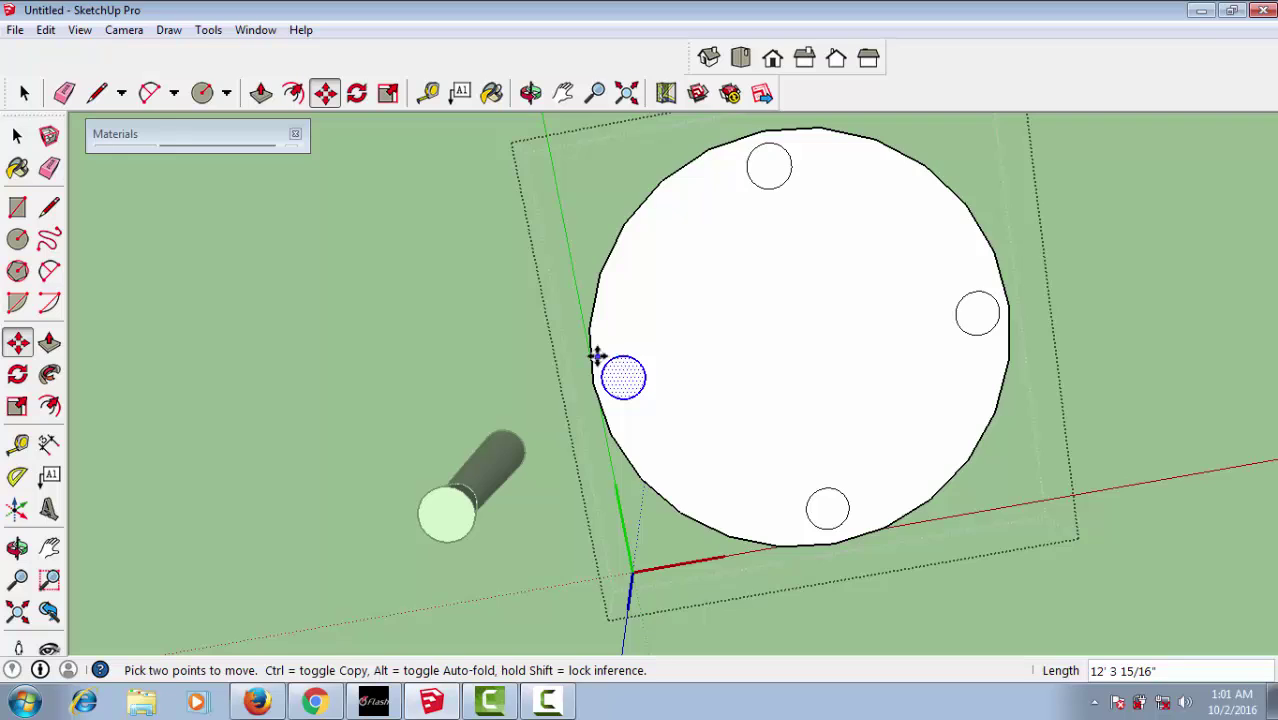
{"action": "key", "text": "space"}
{"action": "left_click", "coordinate": [384, 318]}
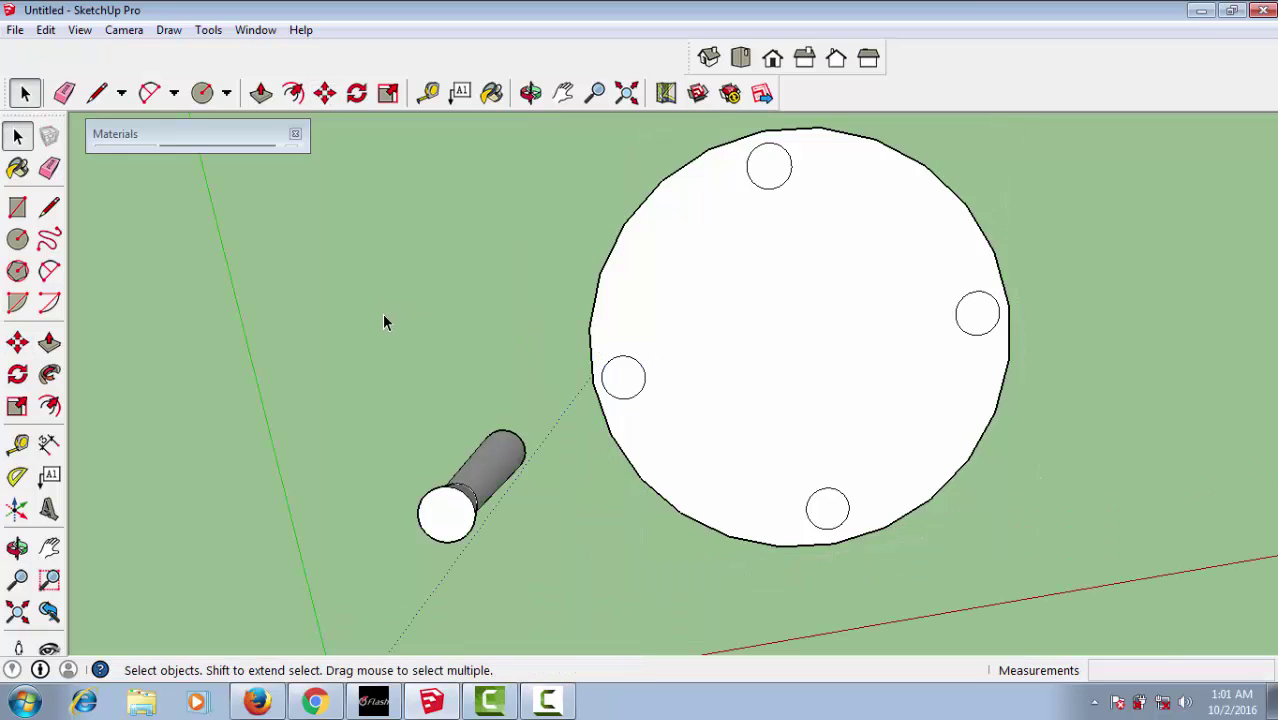
{"action": "left_click", "coordinate": [511, 470]}
Step: Copy the tapered leg onto the right and top circles of the tabletop
{"action": "key", "text": "m"}
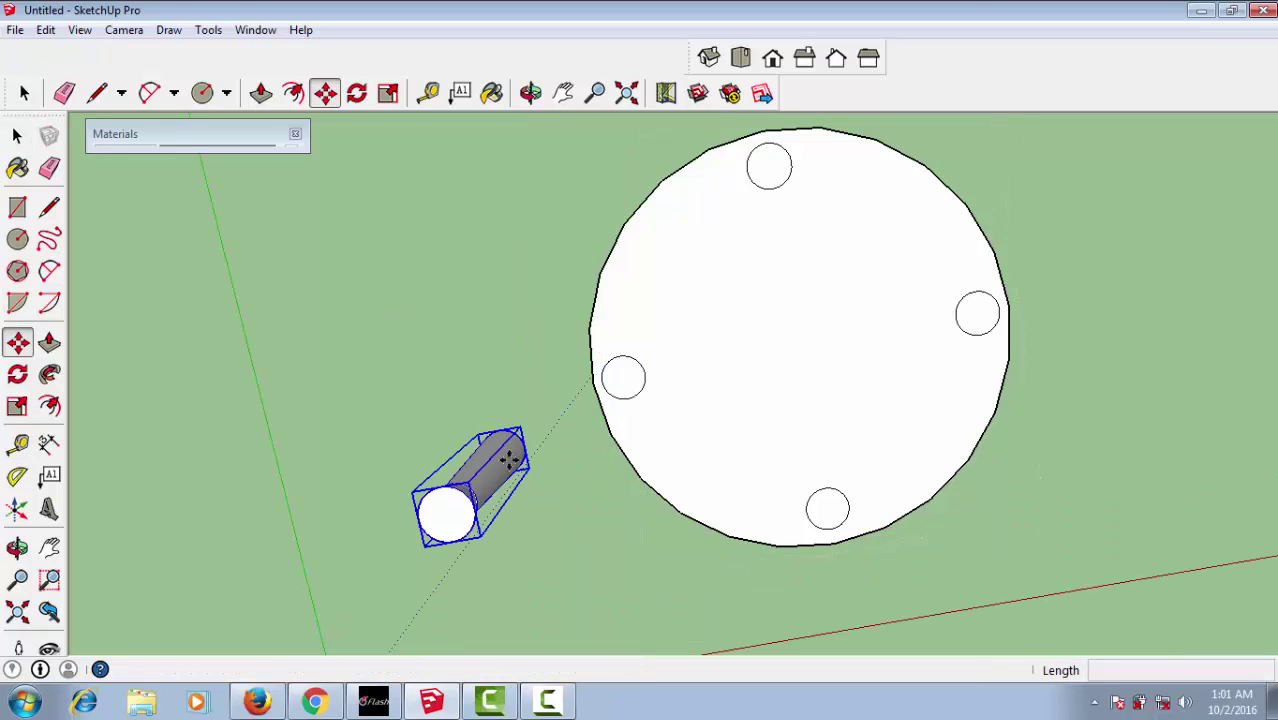
{"action": "left_click", "coordinate": [506, 456]}
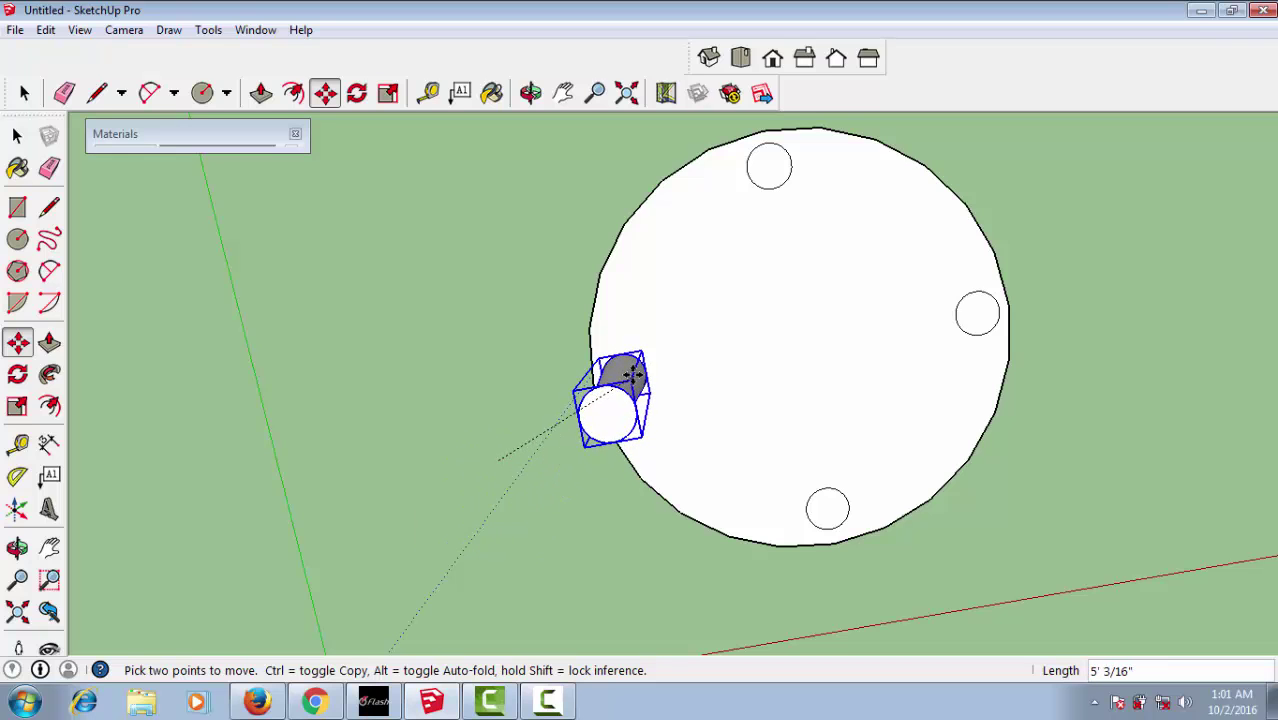
{"action": "middle_click_drag", "start_coordinate": [565, 485], "coordinate": [733, 461]}
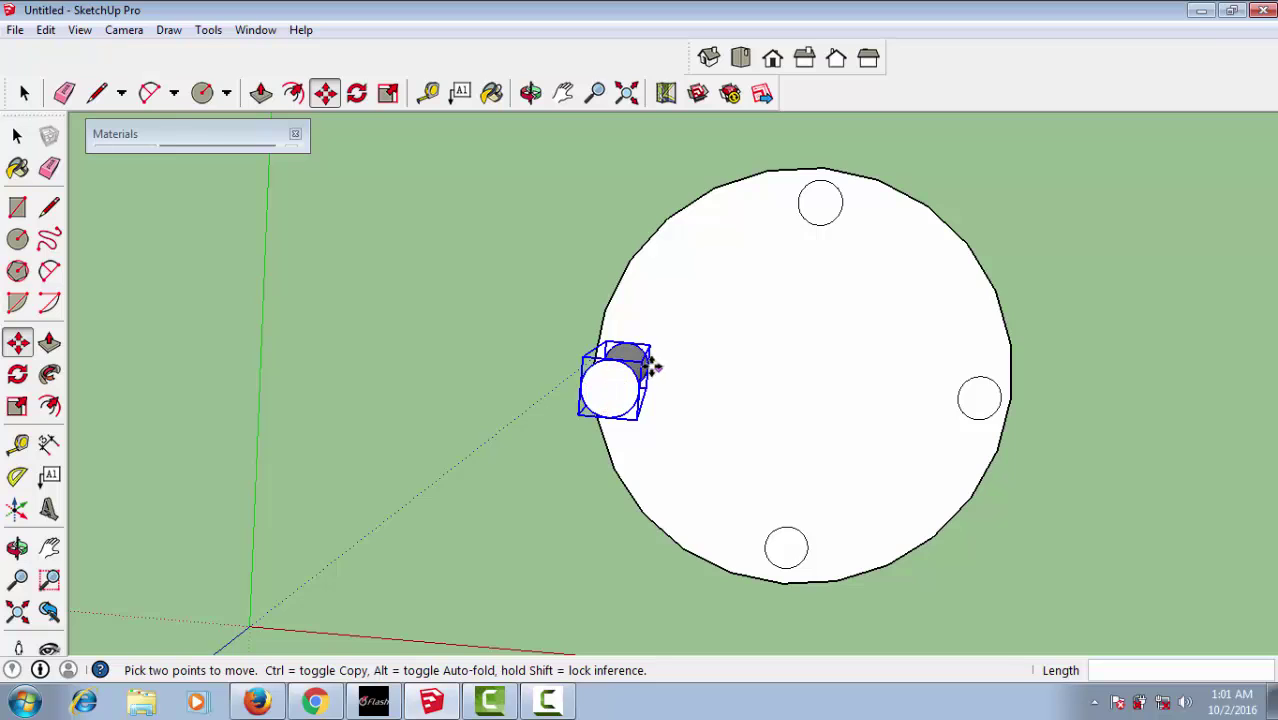
{"action": "key", "text": "ctrl"}
{"action": "left_click", "coordinate": [611, 364]}
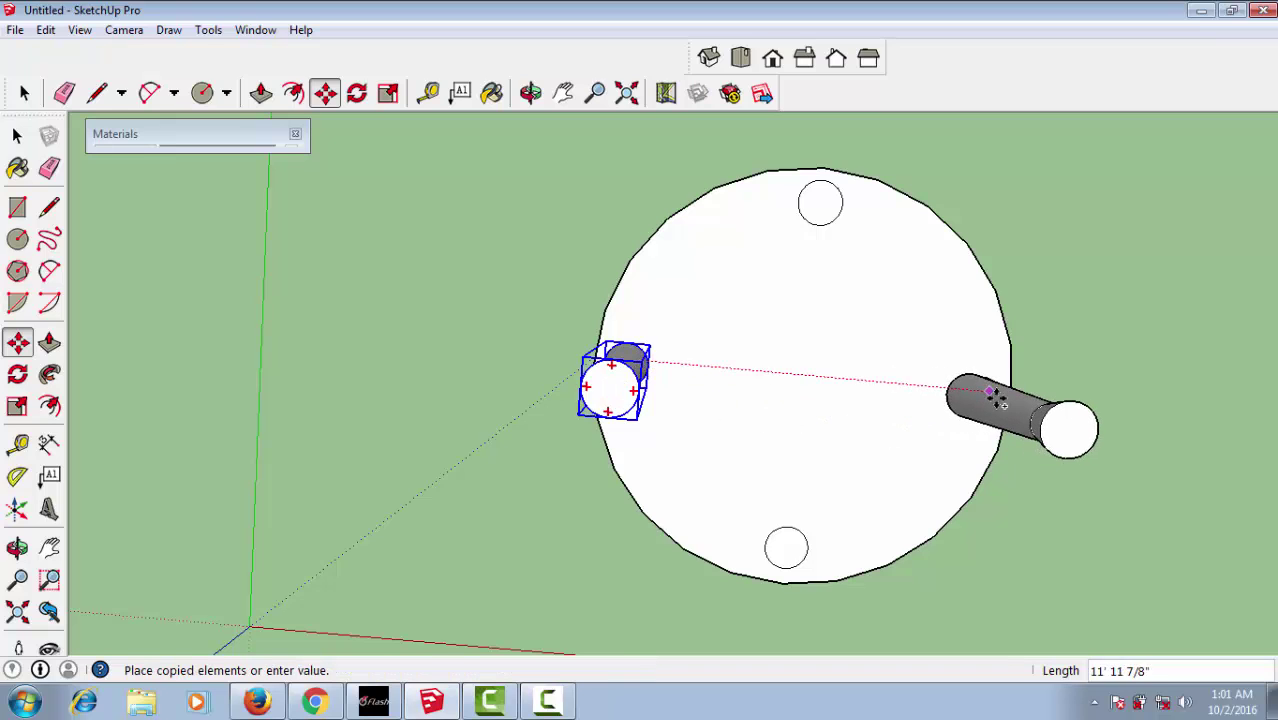
{"action": "left_click", "coordinate": [995, 398]}
{"action": "key", "text": "ctrl"}
{"action": "left_click", "coordinate": [988, 402]}
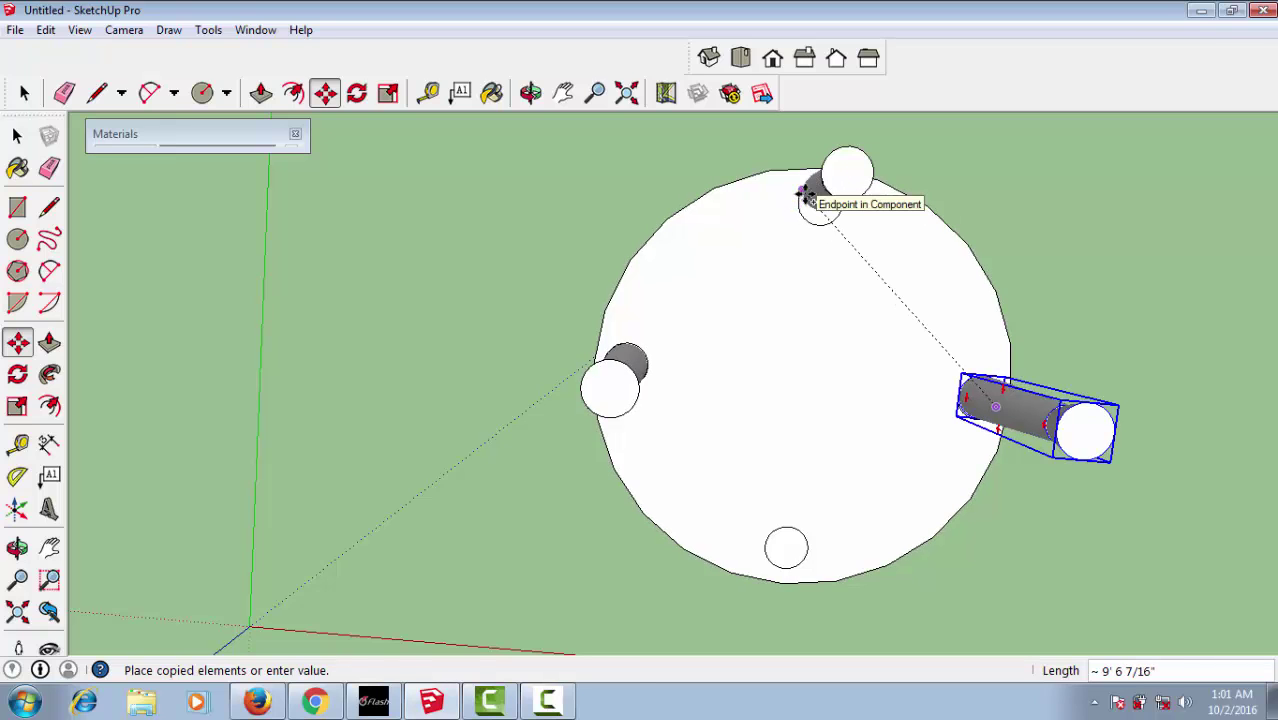
{"action": "left_click", "coordinate": [806, 196]}
Step: Reposition a leg from a closer side view and set it down on its circle
{"action": "middle_click_drag", "start_coordinate": [843, 303], "coordinate": [422, 243]}
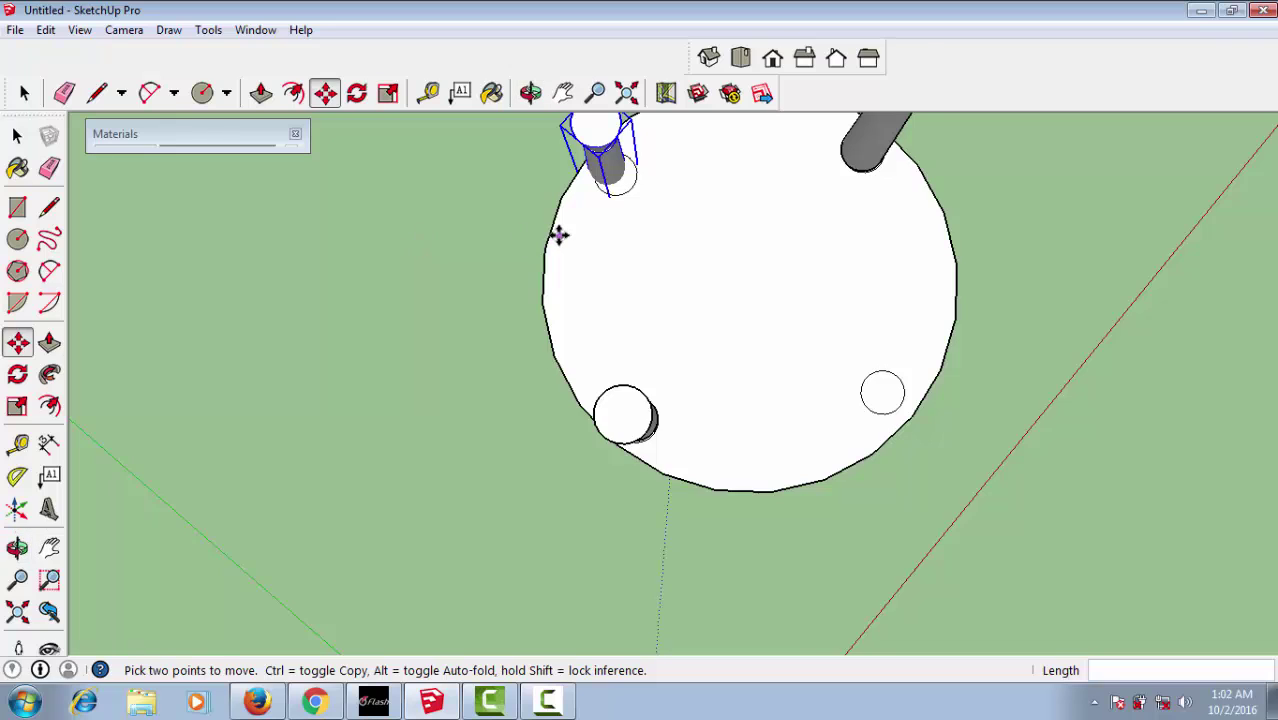
{"action": "scroll", "coordinate": [562, 237], "scroll_direction": "up", "scroll_amount": 1}
{"action": "mouse_move", "coordinate": [563, 240]}
{"action": "middle_mouse_down"}
{"action": "mouse_move", "coordinate": [606, 240]}
{"action": "mouse_move", "coordinate": [522, 228]}
{"action": "middle_mouse_up"}
{"action": "key", "text": "q"}
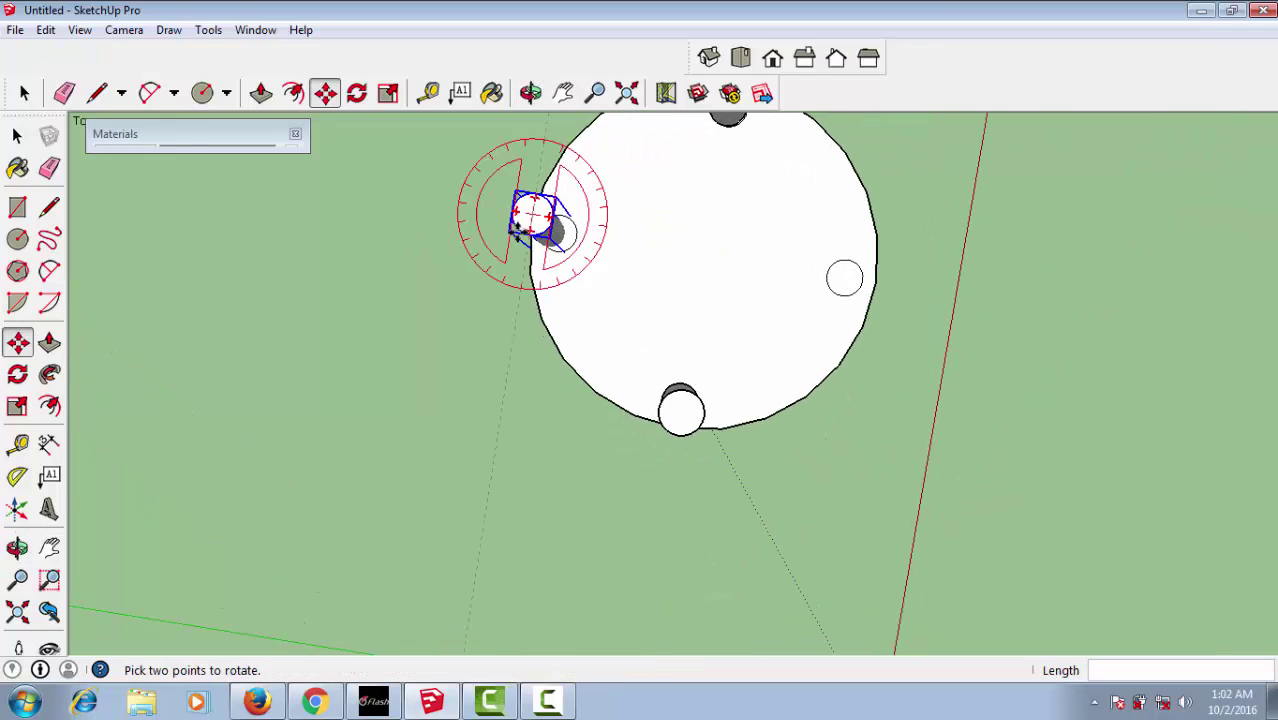
{"action": "key", "text": "m"}
{"action": "left_click", "coordinate": [572, 232]}
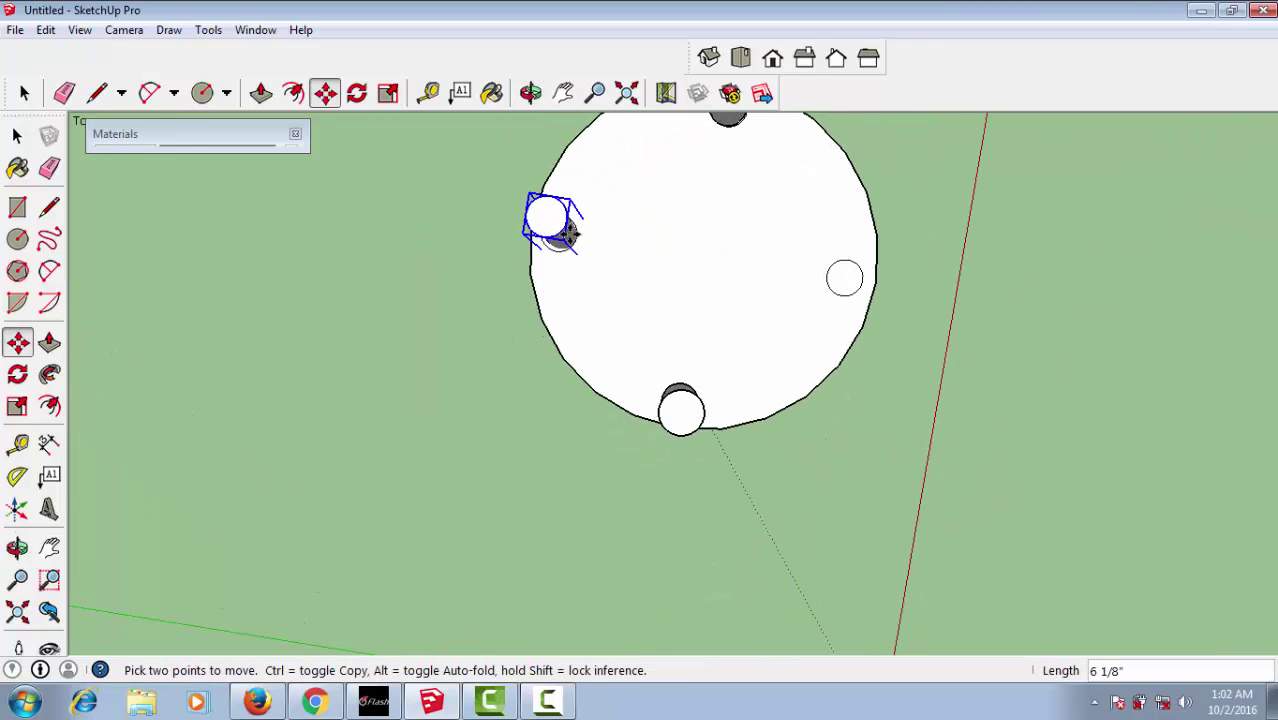
{"action": "mouse_move", "coordinate": [600, 260]}
{"action": "middle_mouse_down"}
{"action": "mouse_move", "coordinate": [600, 304]}
{"action": "mouse_move", "coordinate": [642, 200]}
{"action": "mouse_move", "coordinate": [612, 274]}
{"action": "middle_mouse_up"}
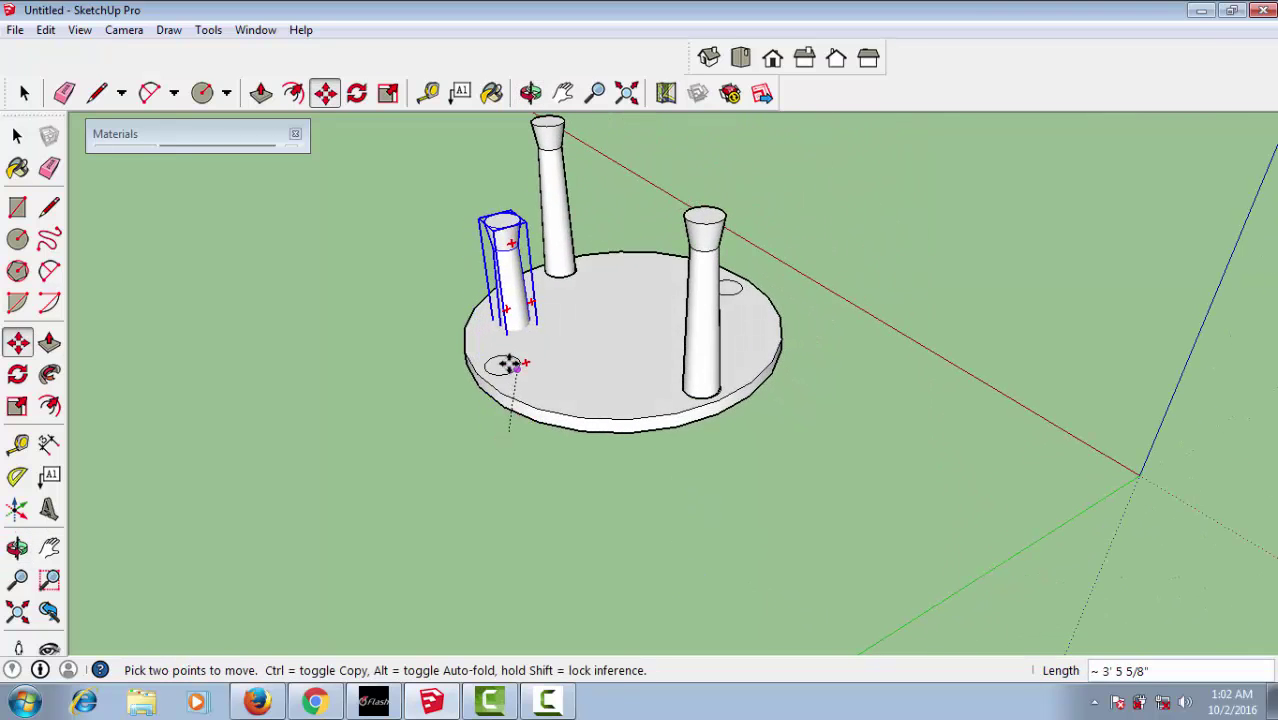
{"action": "scroll", "coordinate": [520, 360], "scroll_direction": "up", "scroll_amount": 2}
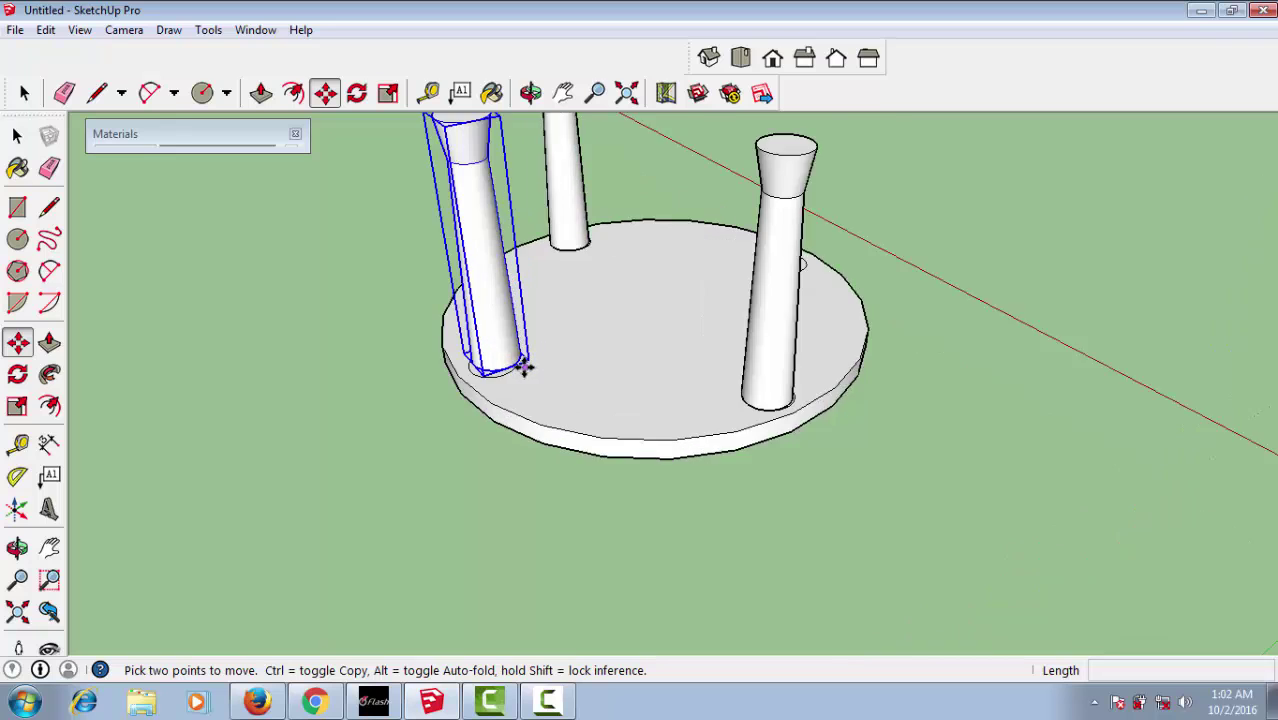
{"action": "scroll", "coordinate": [515, 360], "scroll_direction": "up", "scroll_amount": 2}
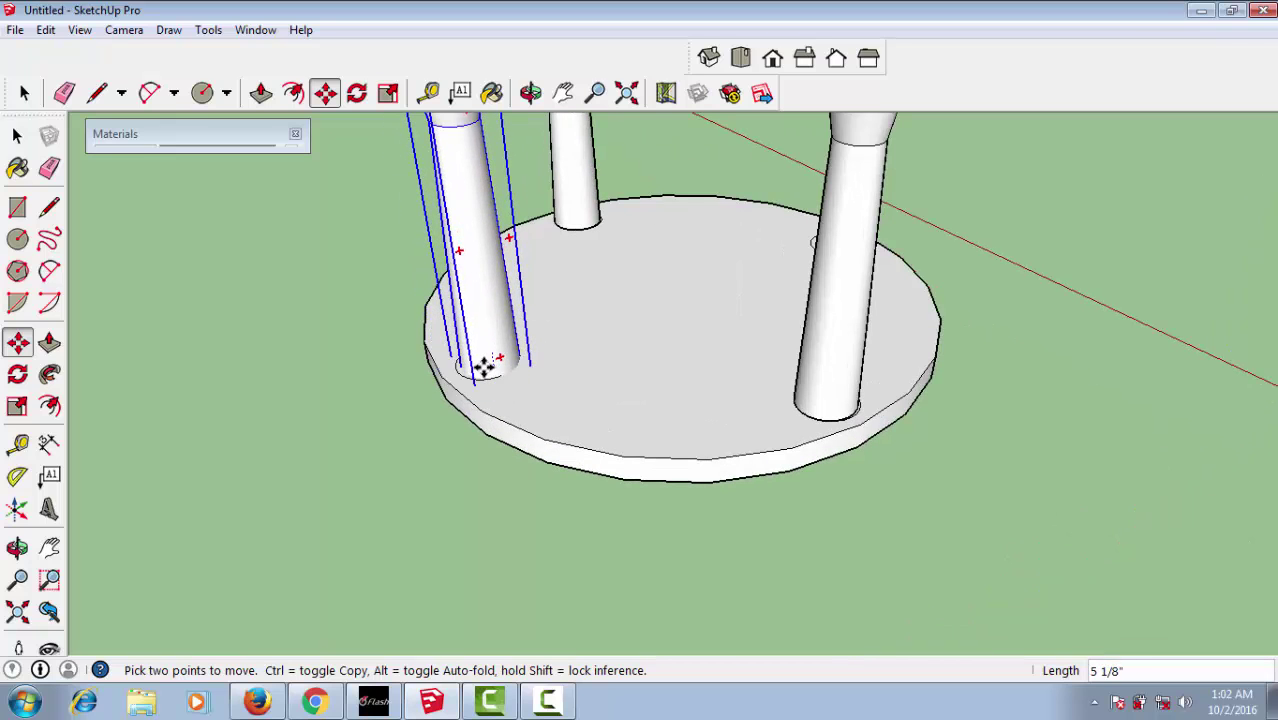
{"action": "middle_click_drag", "start_coordinate": [466, 371], "coordinate": [478, 388]}
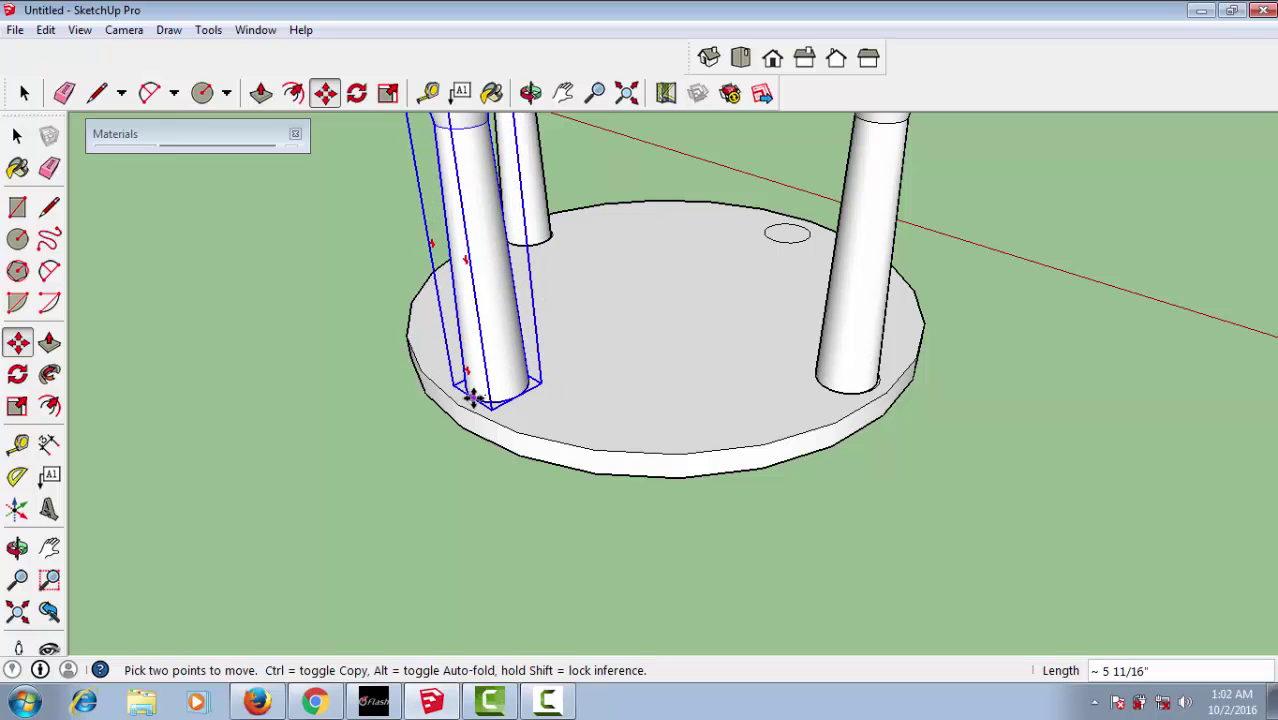
{"action": "left_click", "coordinate": [479, 398]}
Step: Copy another leg over to the right circle and nudge it into place
{"action": "scroll", "coordinate": [632, 433], "scroll_direction": "down", "scroll_amount": 1}
{"action": "middle_click_drag", "start_coordinate": [673, 415], "coordinate": [540, 383]}
{"action": "scroll", "coordinate": [655, 381], "scroll_direction": "down", "scroll_amount": 2}
{"action": "mouse_move", "coordinate": [811, 399]}
{"action": "middle_mouse_down"}
{"action": "mouse_move", "coordinate": [456, 462]}
{"action": "mouse_move", "coordinate": [637, 336]}
{"action": "middle_mouse_up"}
{"action": "key", "text": "ctrl"}
{"action": "left_click", "coordinate": [632, 316]}
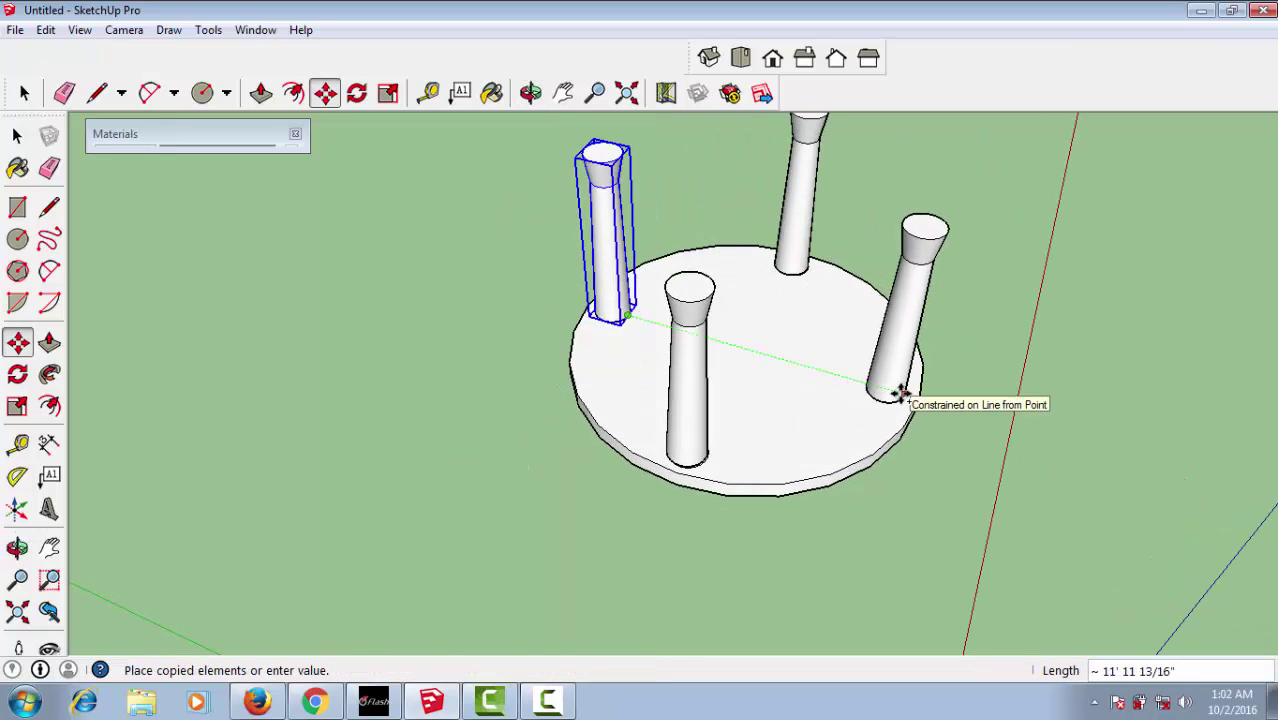
{"action": "left_click", "coordinate": [901, 380]}
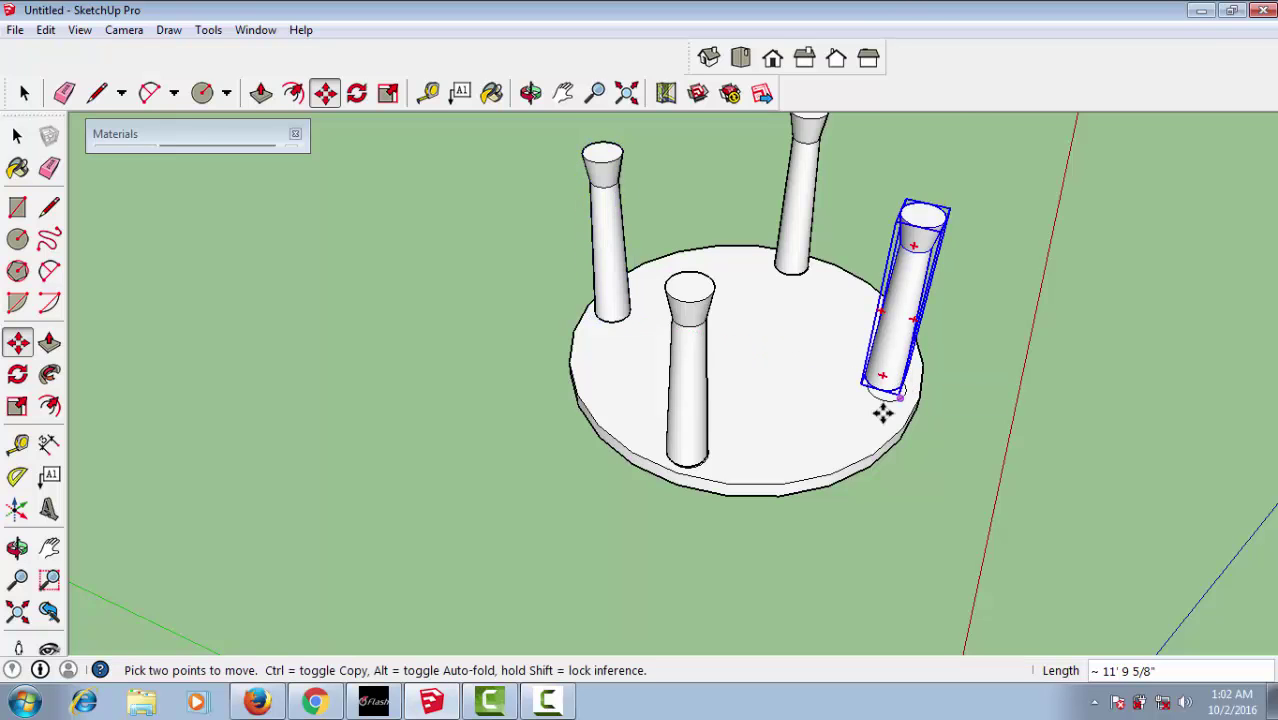
{"action": "scroll", "coordinate": [884, 412], "scroll_direction": "up", "scroll_amount": 1}
{"action": "scroll", "coordinate": [884, 412], "scroll_direction": "up", "scroll_amount": 1}
{"action": "left_click", "coordinate": [918, 358]}
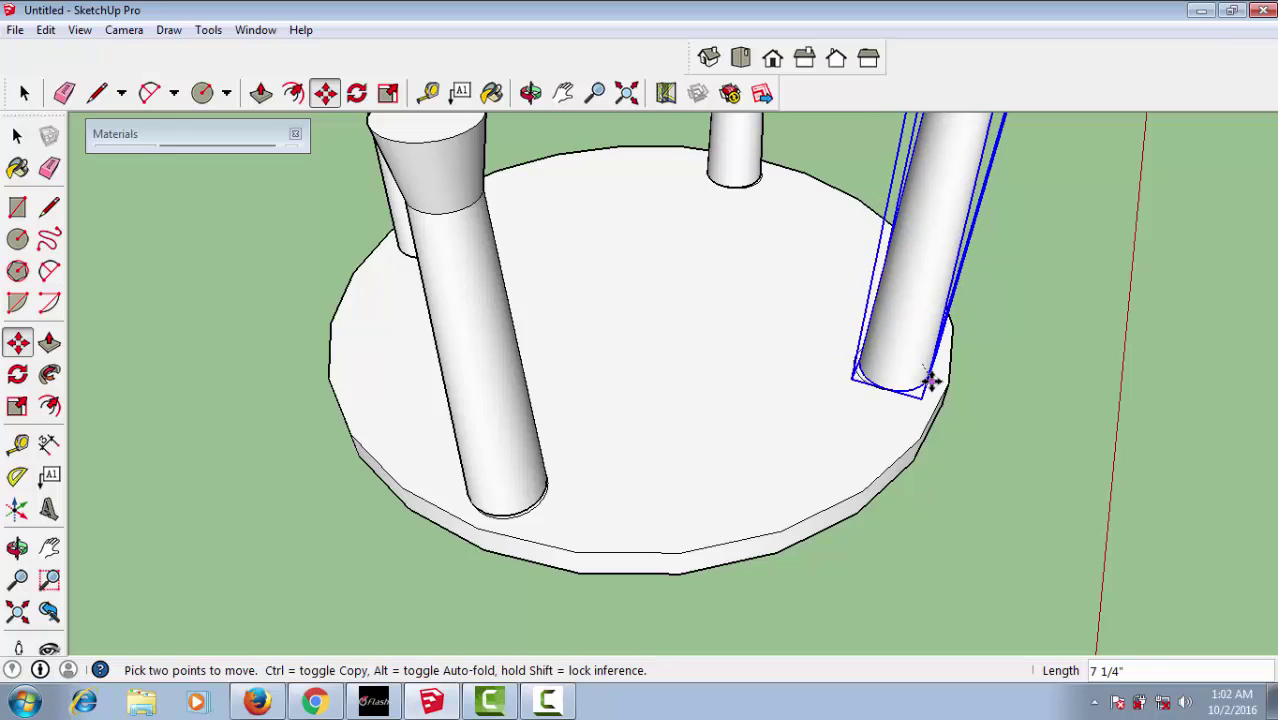
{"action": "left_click", "coordinate": [925, 377]}
Step: Move the last leg by its base edge so it sits on its circle
{"action": "scroll", "coordinate": [884, 391], "scroll_direction": "up", "scroll_amount": 2}
{"action": "middle_click_drag", "start_coordinate": [795, 376], "coordinate": [1021, 449]}
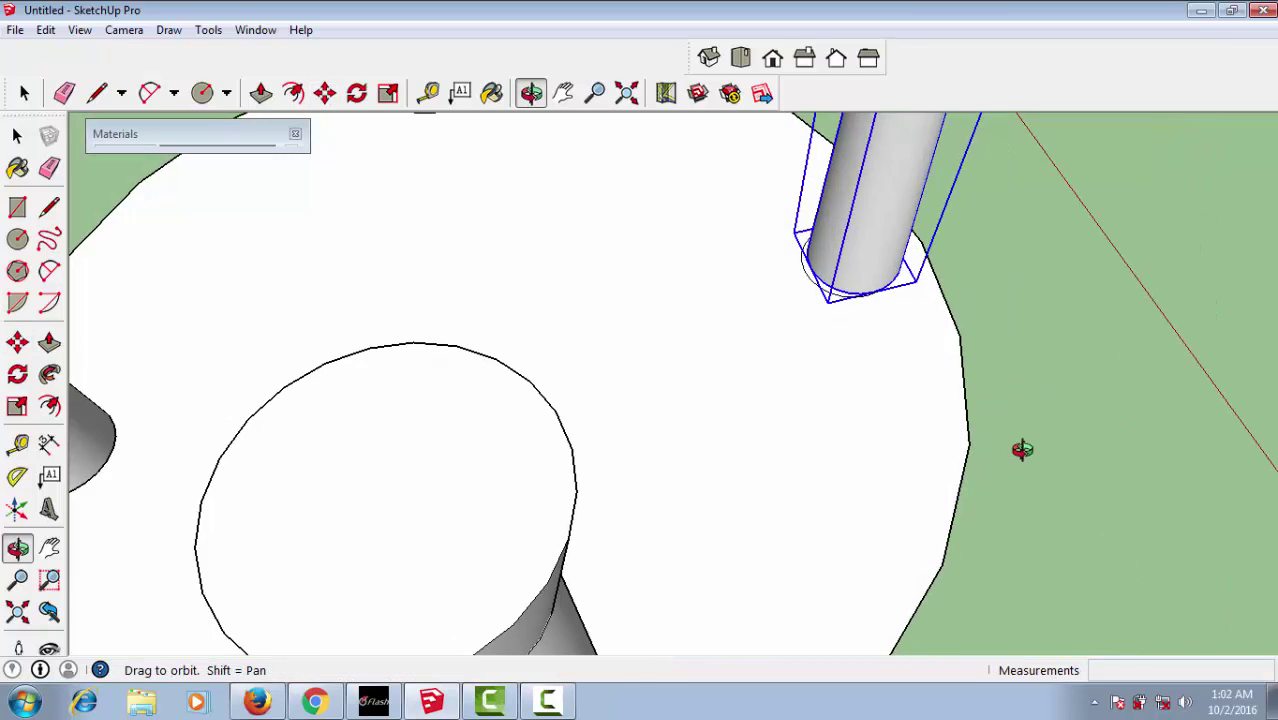
{"action": "left_click", "coordinate": [827, 271]}
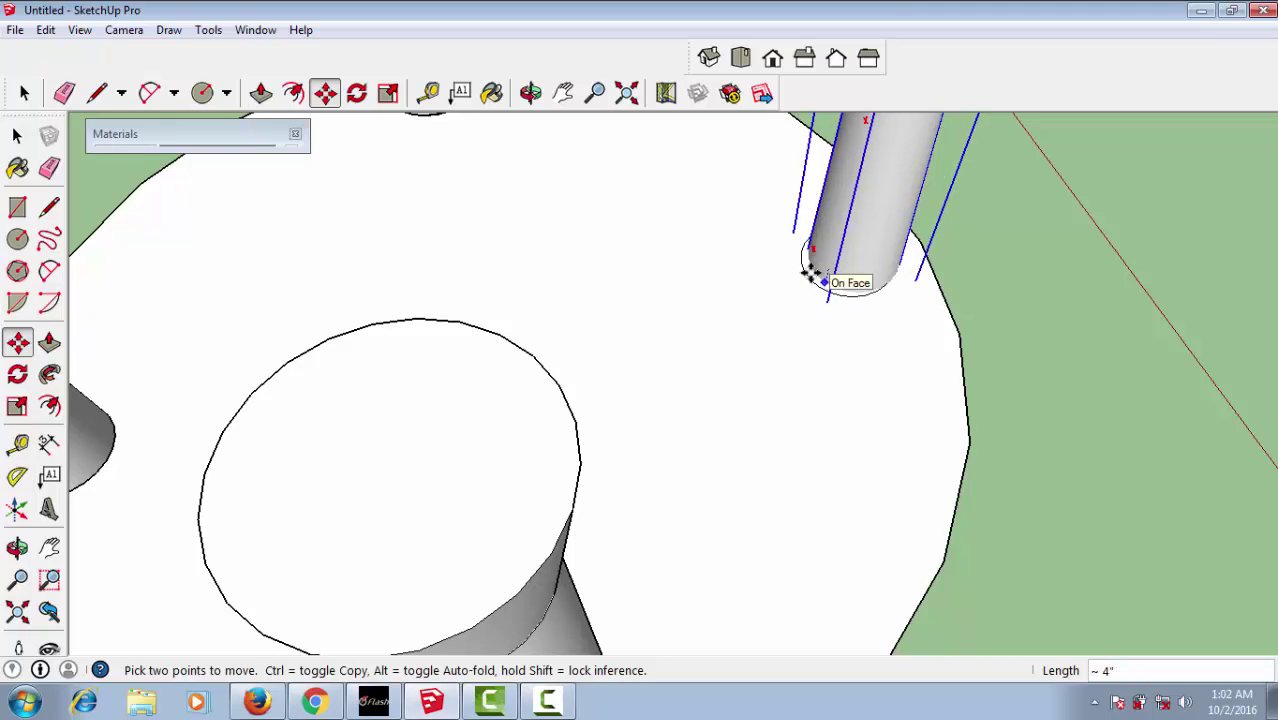
{"action": "scroll", "coordinate": [812, 275], "scroll_direction": "up", "scroll_amount": 1}
{"action": "scroll", "coordinate": [812, 275], "scroll_direction": "up", "scroll_amount": 1}
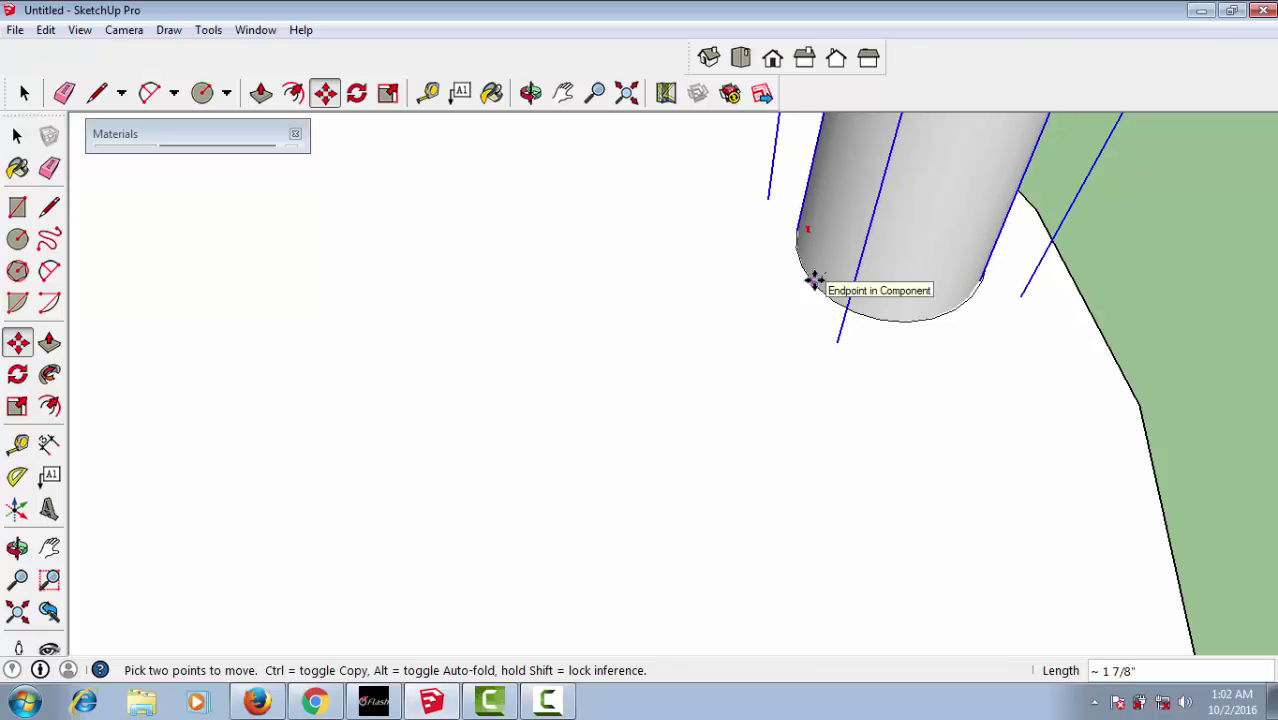
{"action": "scroll", "coordinate": [812, 300], "scroll_direction": "down", "scroll_amount": 2}
{"action": "scroll", "coordinate": [812, 300], "scroll_direction": "down", "scroll_amount": 1}
{"action": "scroll", "coordinate": [812, 300], "scroll_direction": "down", "scroll_amount": 2}
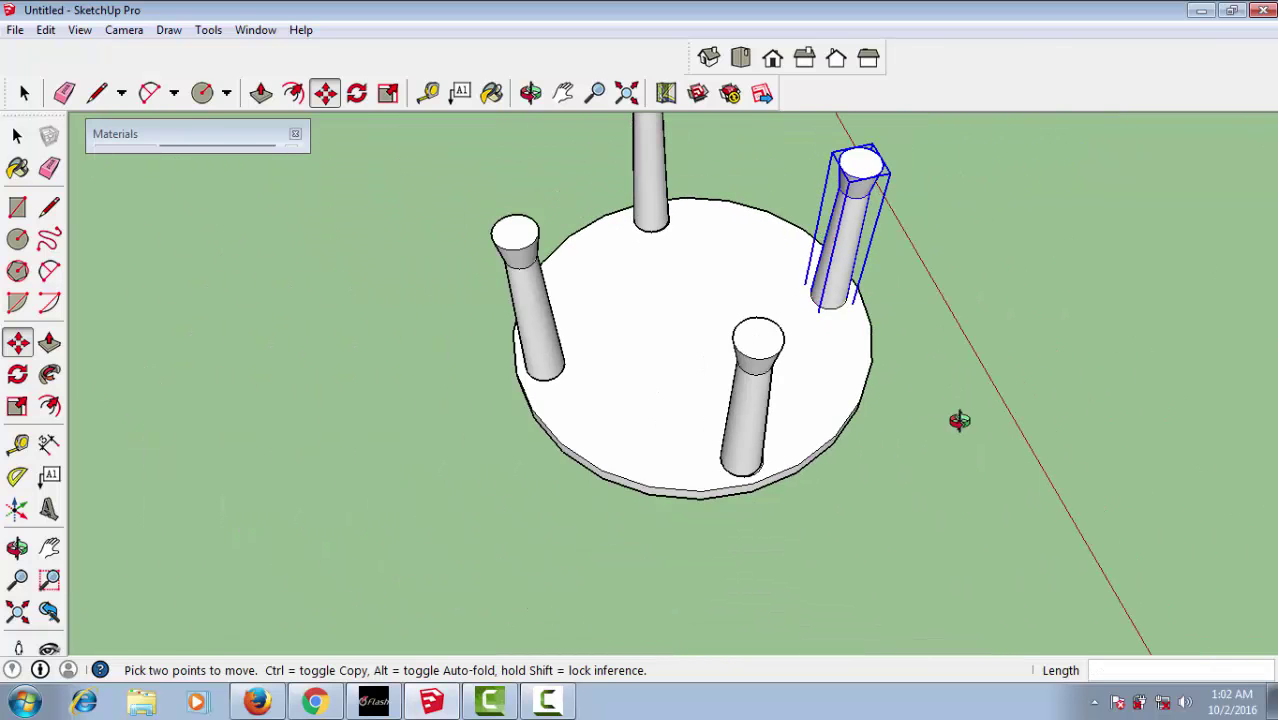
{"action": "mouse_move", "coordinate": [960, 422]}
{"action": "middle_mouse_down"}
{"action": "mouse_move", "coordinate": [553, 181]}
{"action": "mouse_move", "coordinate": [690, 327]}
{"action": "middle_mouse_up"}
Step: Box-select the tabletop with its four legs and create a component from them
{"action": "key", "text": "space"}
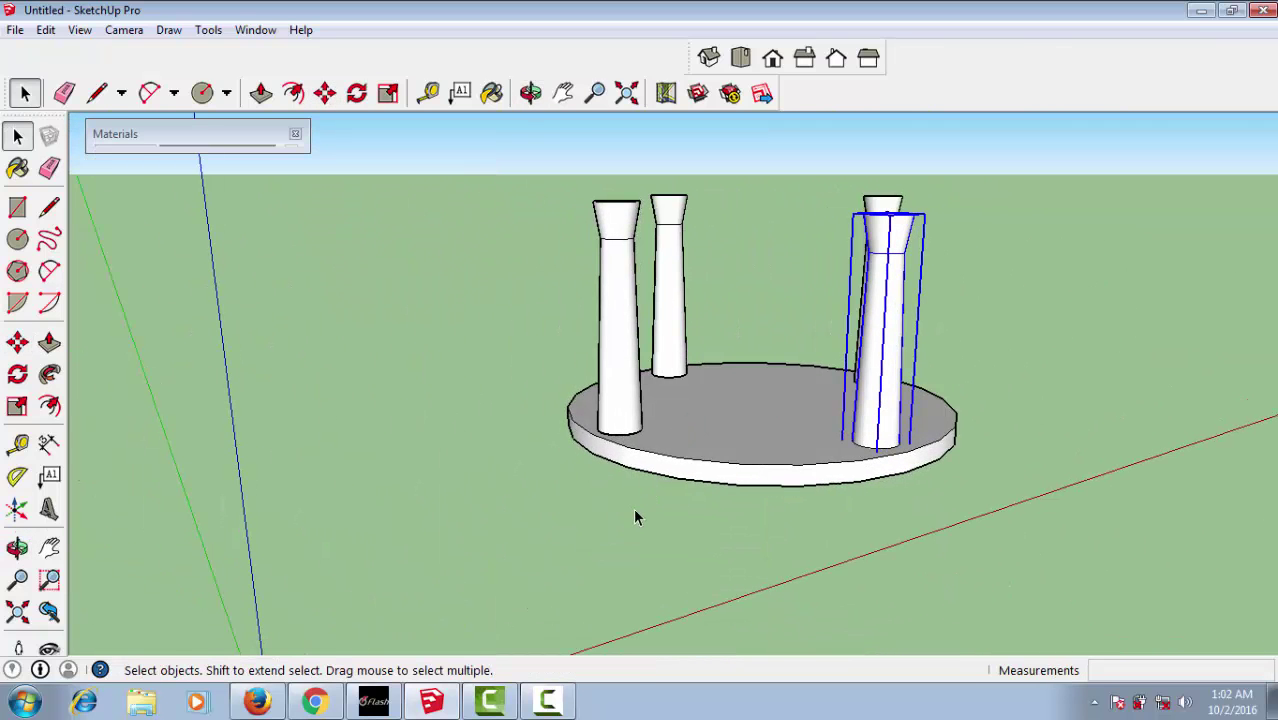
{"action": "left_click", "coordinate": [810, 62]}
{"action": "mouse_move", "coordinate": [830, 391]}
{"action": "middle_mouse_down"}
{"action": "mouse_move", "coordinate": [422, 439]}
{"action": "mouse_move", "coordinate": [516, 434]}
{"action": "middle_mouse_up"}
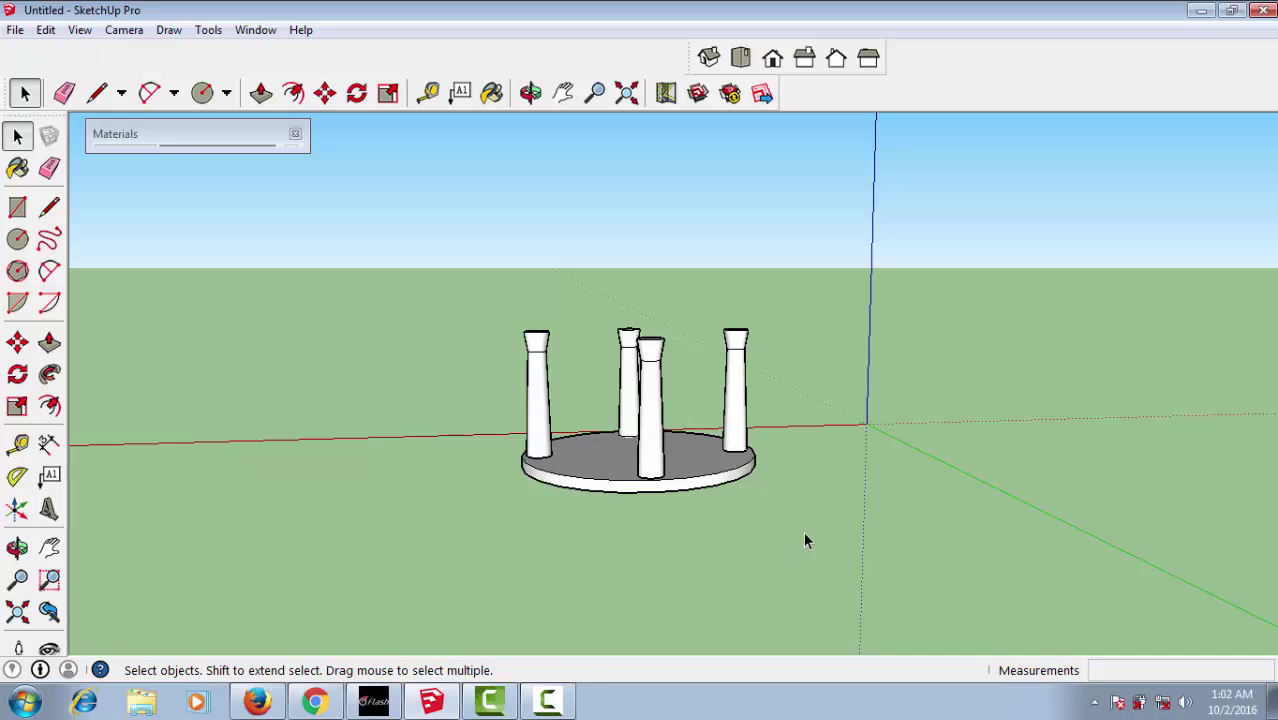
{"action": "mouse_move", "coordinate": [806, 540]}
{"action": "middle_mouse_down"}
{"action": "mouse_move", "coordinate": [802, 513]}
{"action": "mouse_move", "coordinate": [708, 561]}
{"action": "middle_mouse_up"}
{"action": "mouse_move", "coordinate": [522, 271]}
{"action": "left_mouse_down"}
{"action": "mouse_move", "coordinate": [541, 322]}
{"action": "mouse_move", "coordinate": [792, 589]}
{"action": "left_mouse_up"}
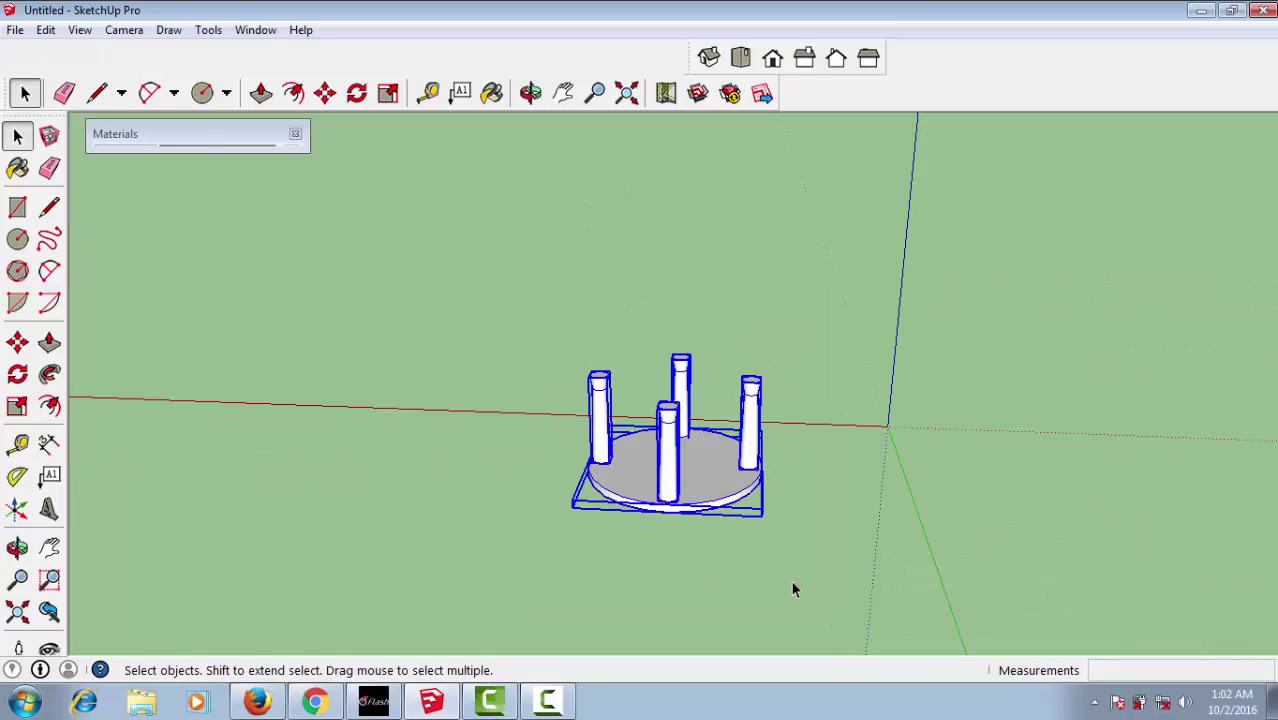
{"action": "right_click", "coordinate": [724, 490]}
{"action": "left_click", "coordinate": [734, 317]}
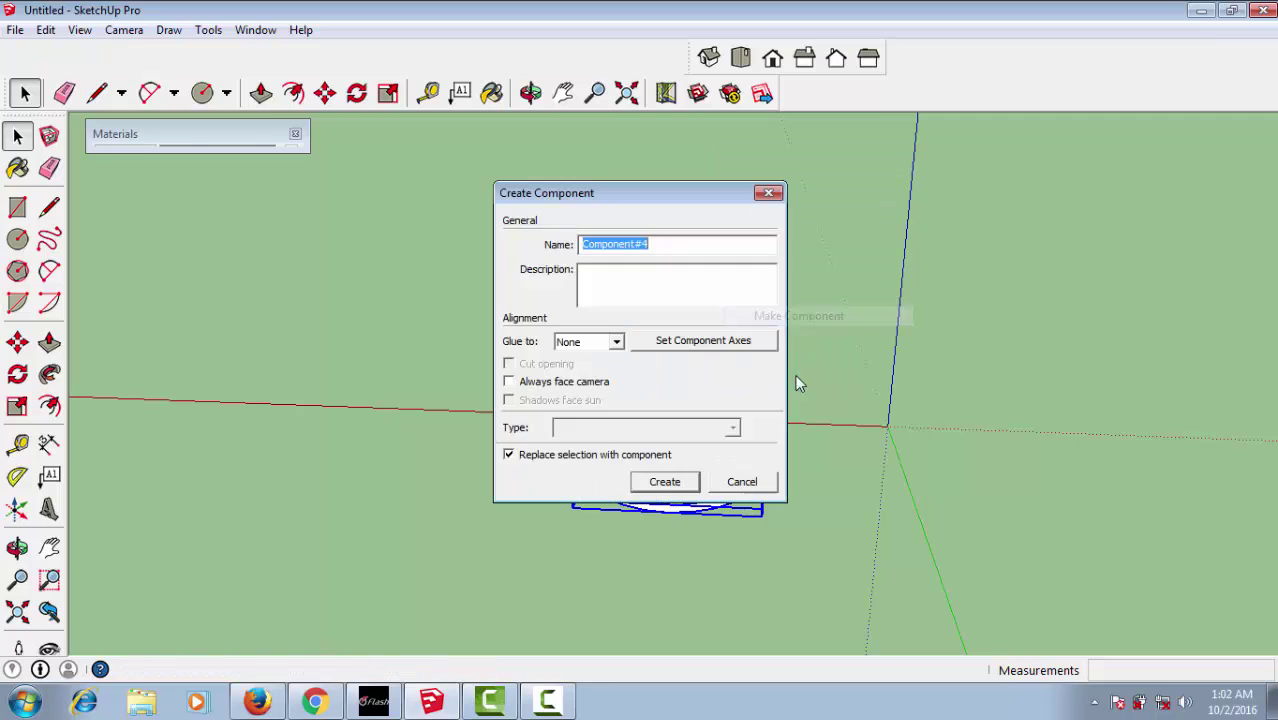
{"action": "left_click", "coordinate": [664, 482]}
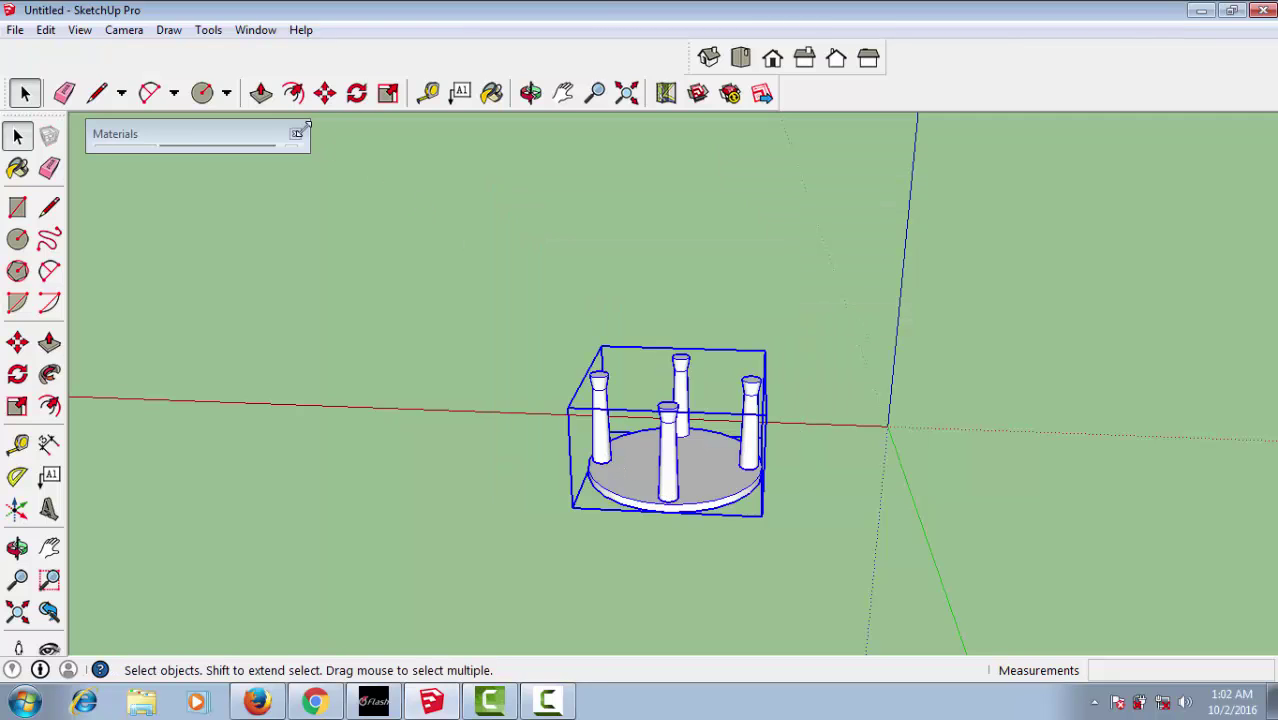
Step: Shift the table component slightly to a new position after a cancelled rotation
{"action": "left_click", "coordinate": [356, 92]}
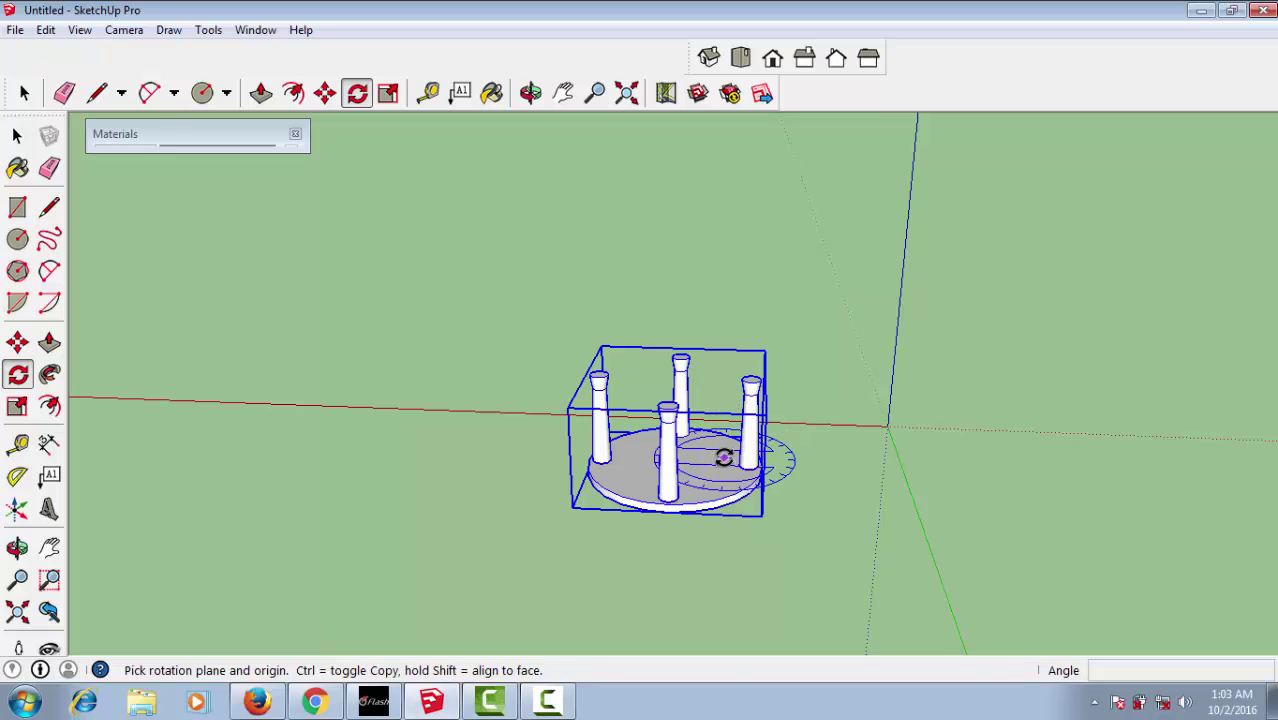
{"action": "left_click_drag", "start_coordinate": [724, 458], "coordinate": [662, 451]}
{"action": "key", "text": "space"}
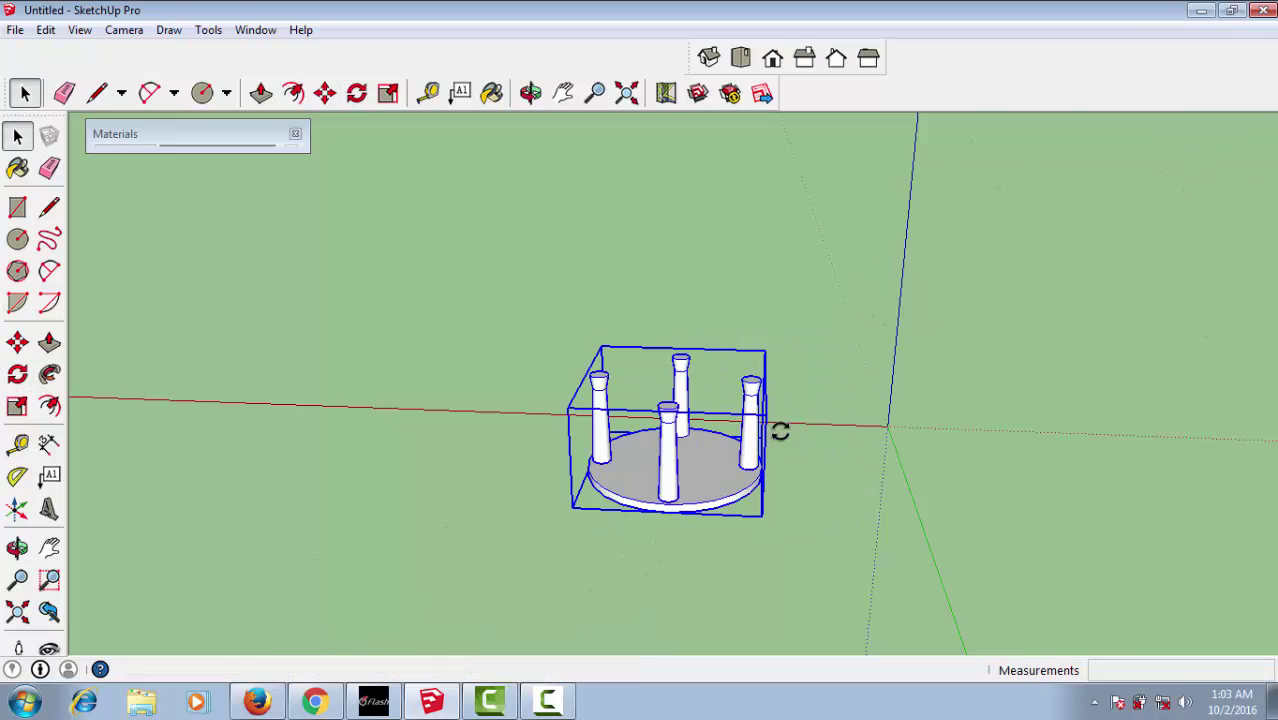
{"action": "left_click", "coordinate": [326, 93]}
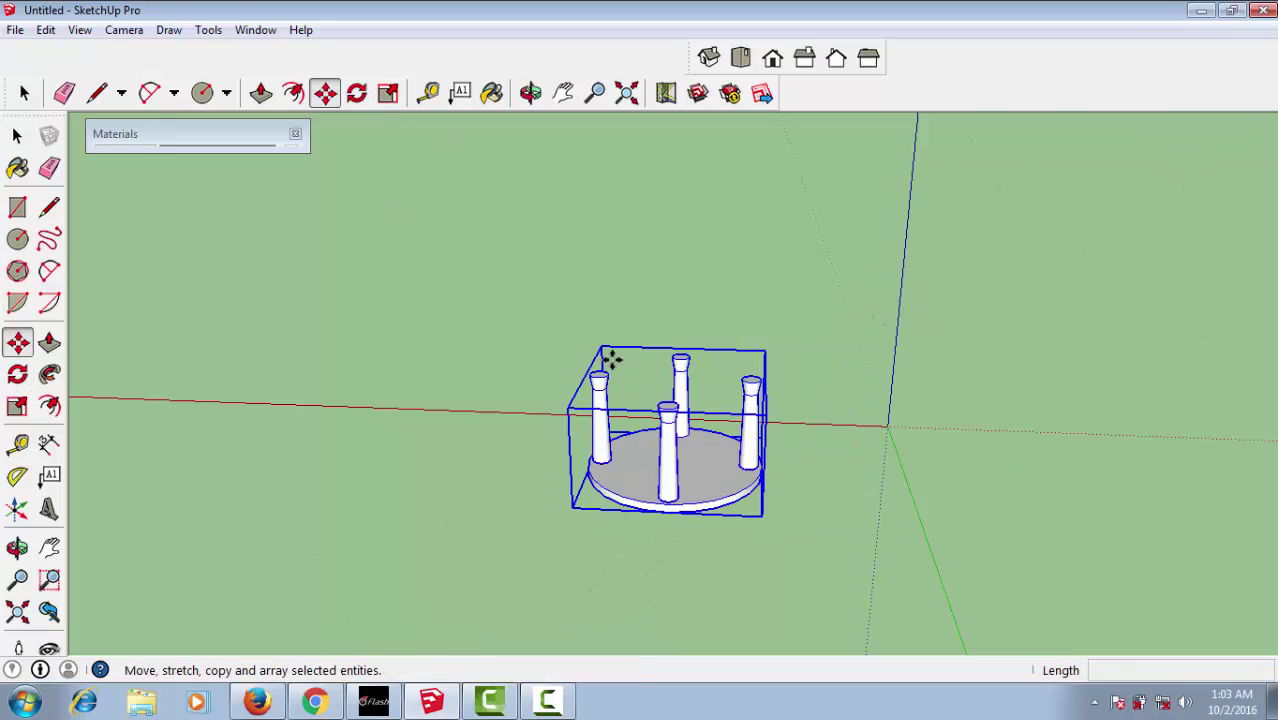
{"action": "left_click", "coordinate": [728, 438]}
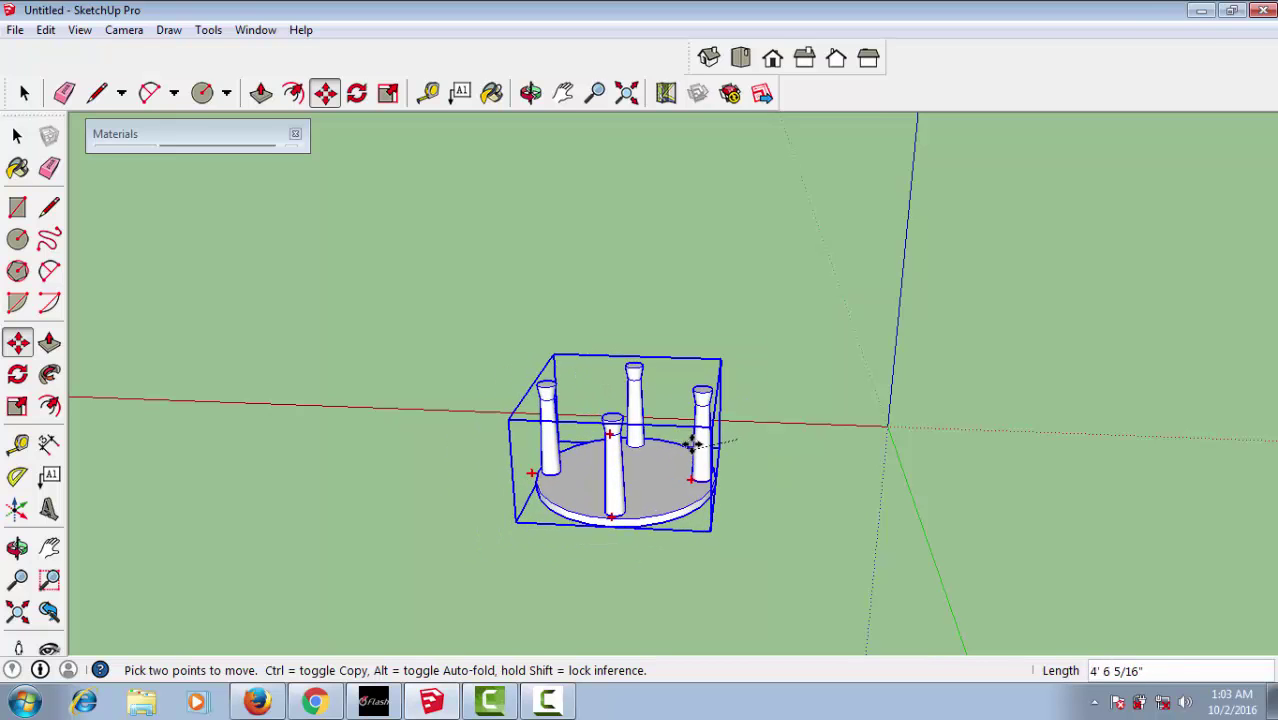
{"action": "left_click", "coordinate": [750, 436]}
Step: Rotate the table 180° about its base so it stands upright on its legs
{"action": "left_click", "coordinate": [358, 93]}
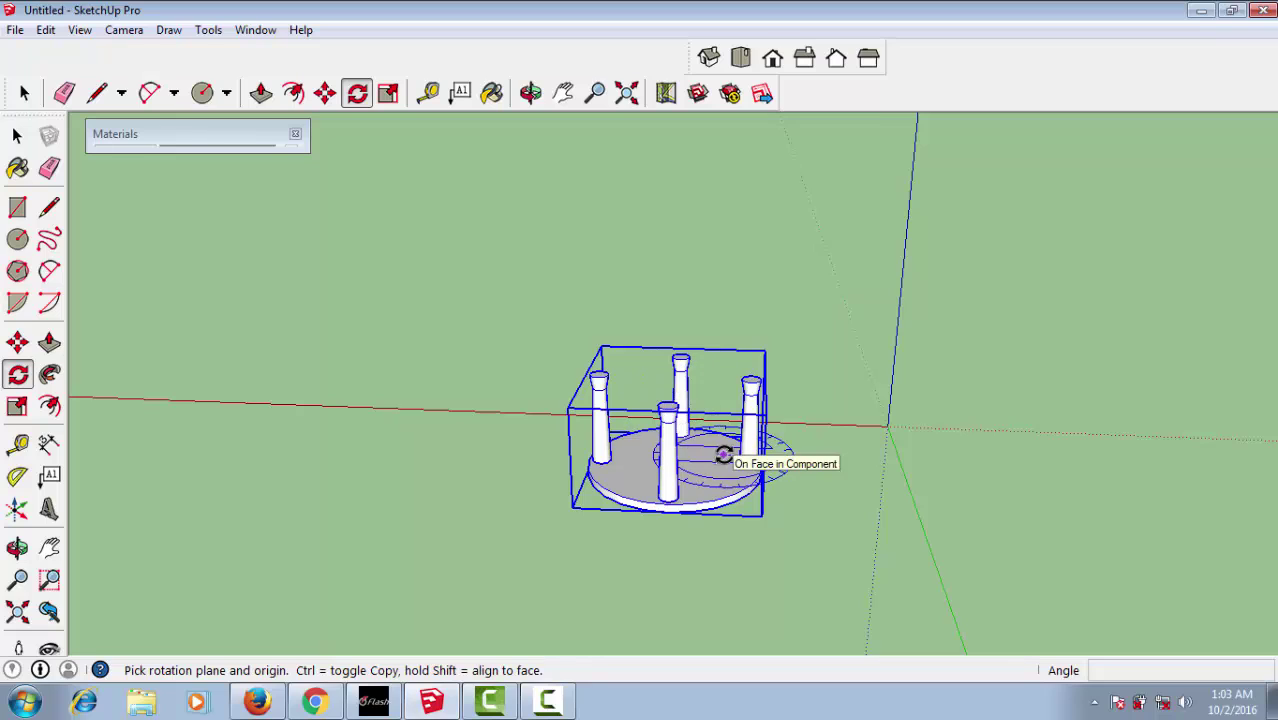
{"action": "left_click", "coordinate": [719, 451]}
{"action": "type", "text": "90"}
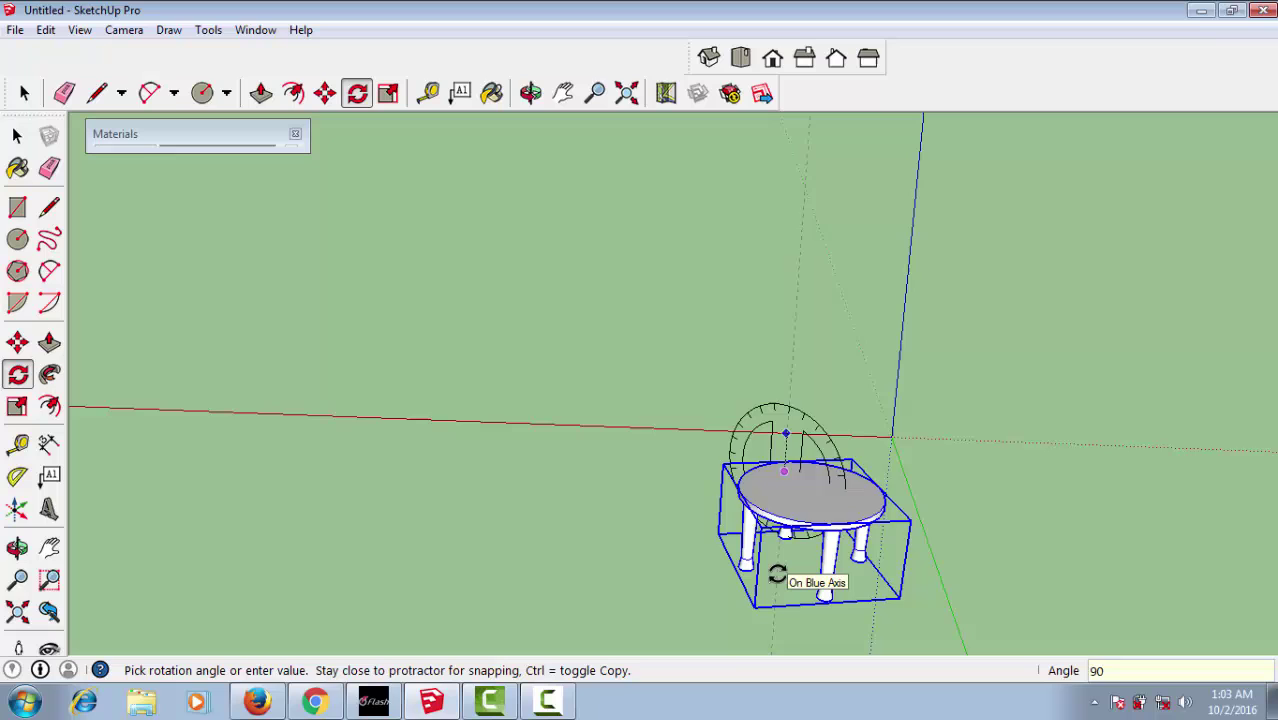
{"action": "key", "text": "Return"}
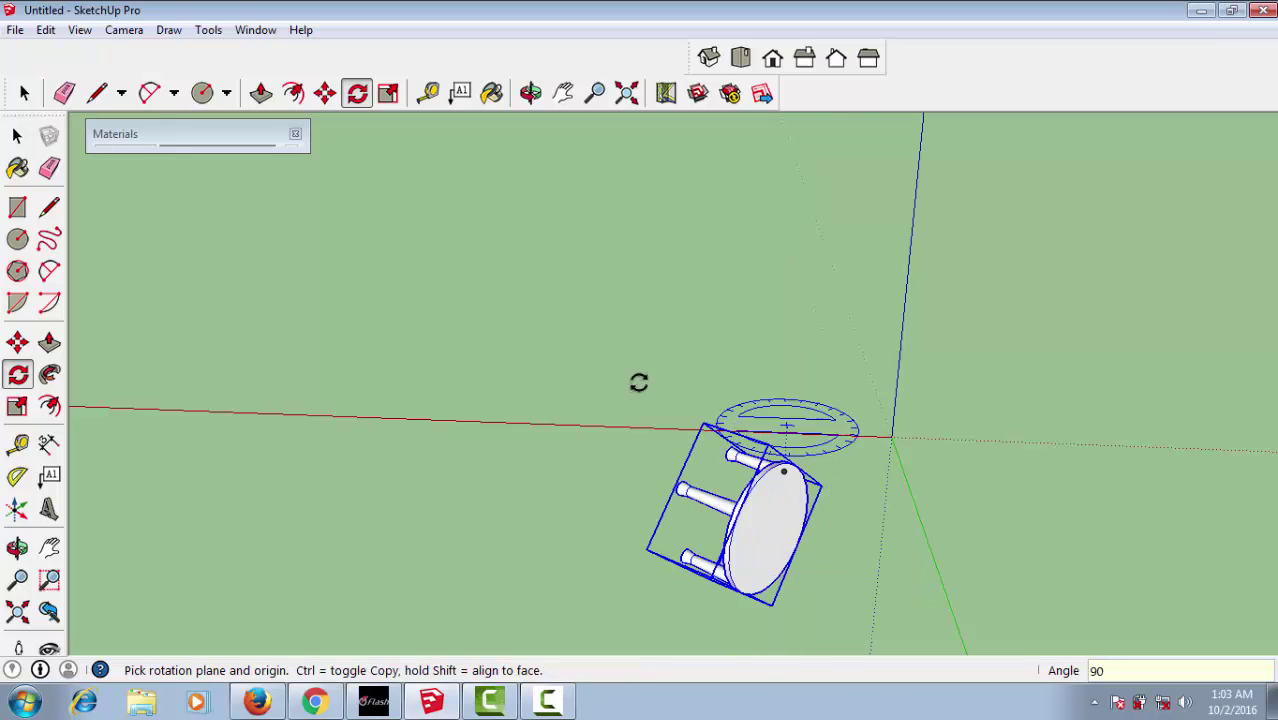
{"action": "key", "text": "ctrl+z"}
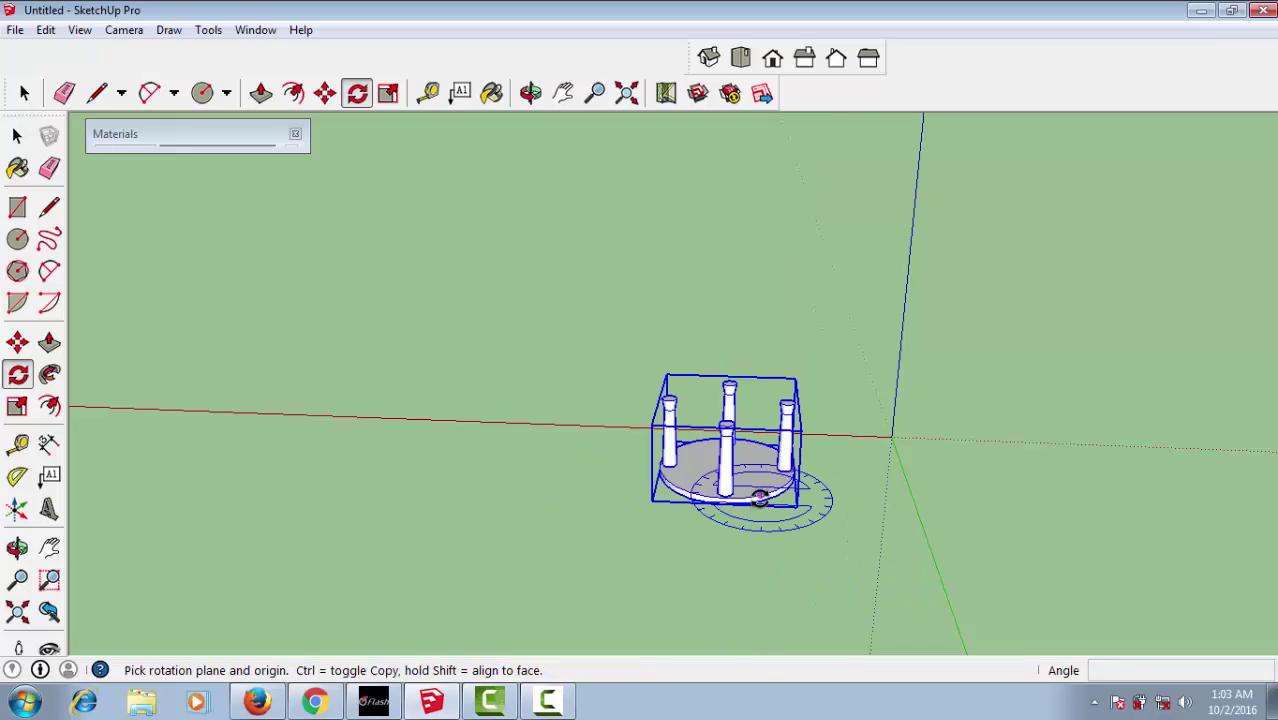
{"action": "left_click", "coordinate": [760, 495]}
{"action": "left_click", "coordinate": [689, 511]}
{"action": "type", "text": "180"}
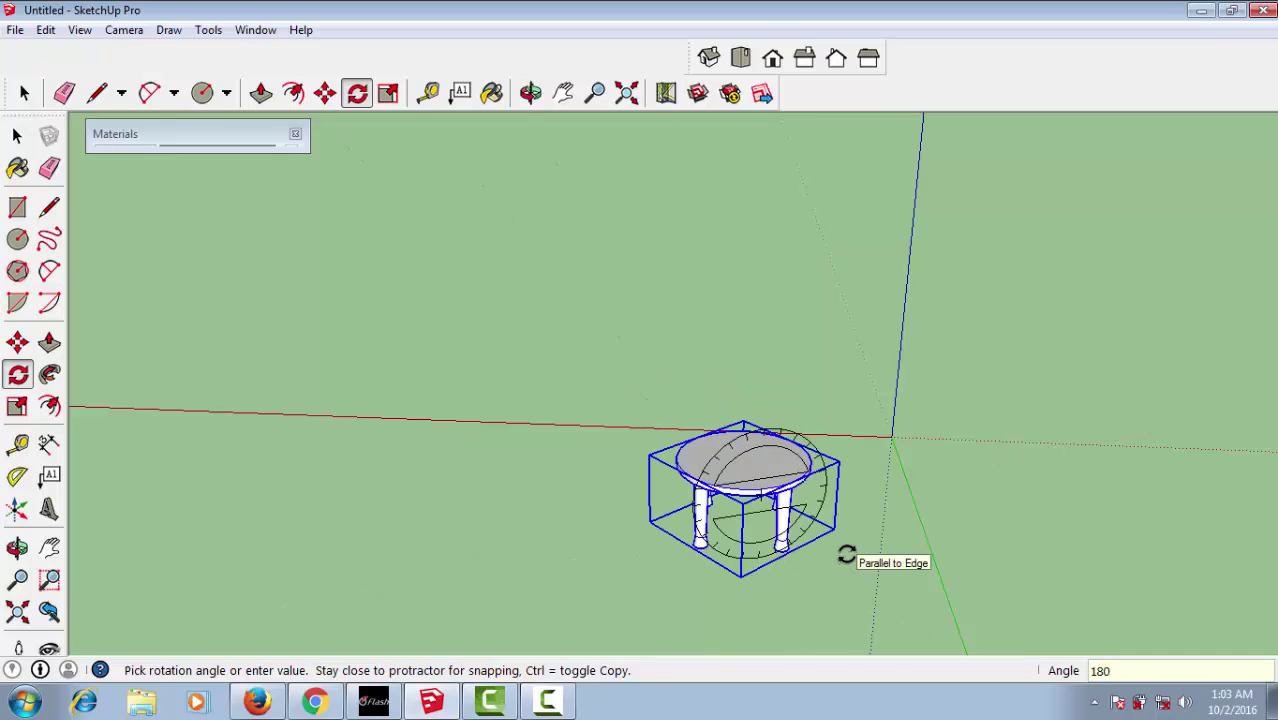
{"action": "left_click", "coordinate": [845, 553]}
{"action": "key", "text": "space"}
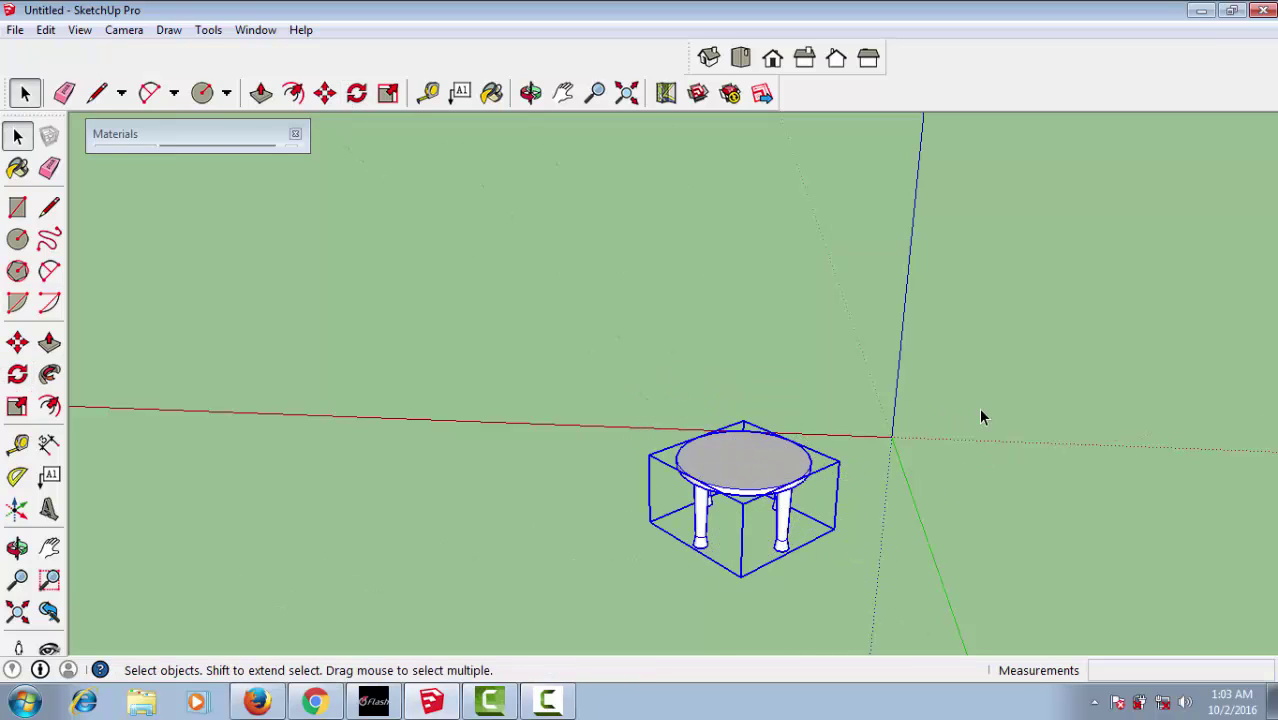
Step: Move the upright table down so it rests on the ground
{"action": "left_click", "coordinate": [890, 470]}
{"action": "scroll", "coordinate": [785, 515], "scroll_direction": "up", "scroll_amount": 2}
{"action": "left_click", "coordinate": [747, 458]}
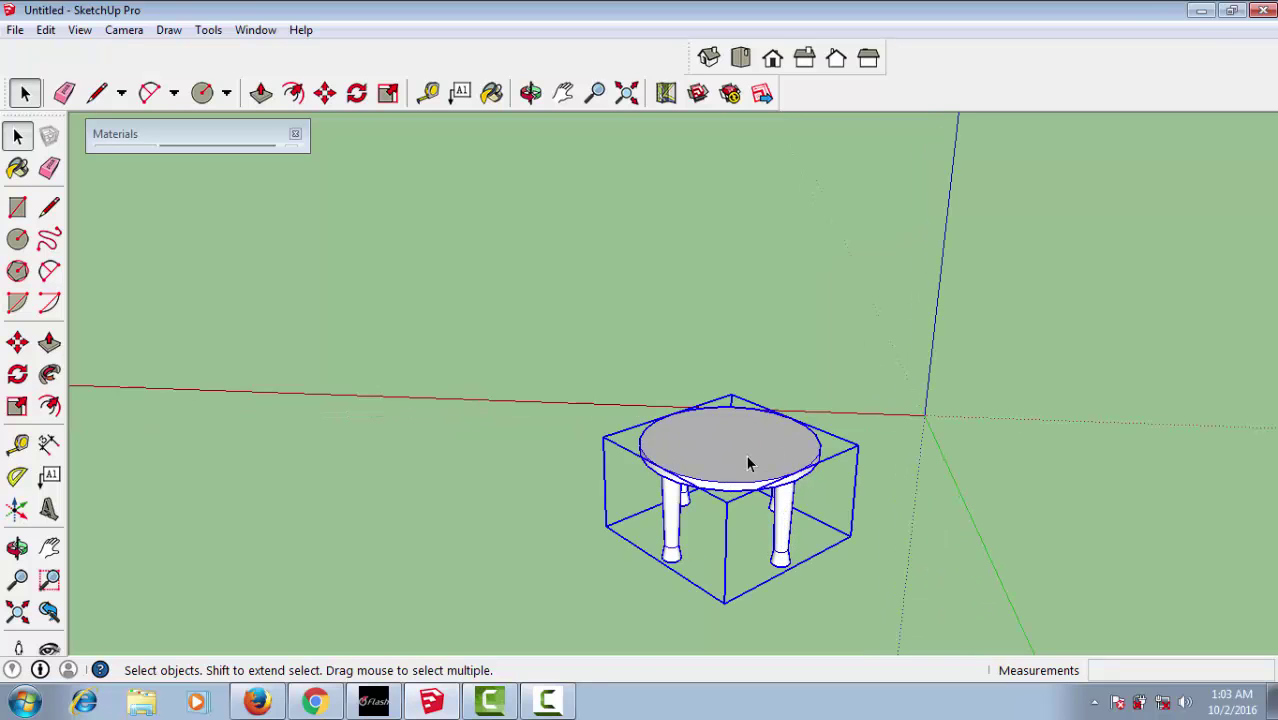
{"action": "key", "text": "m"}
{"action": "left_click", "coordinate": [746, 458]}
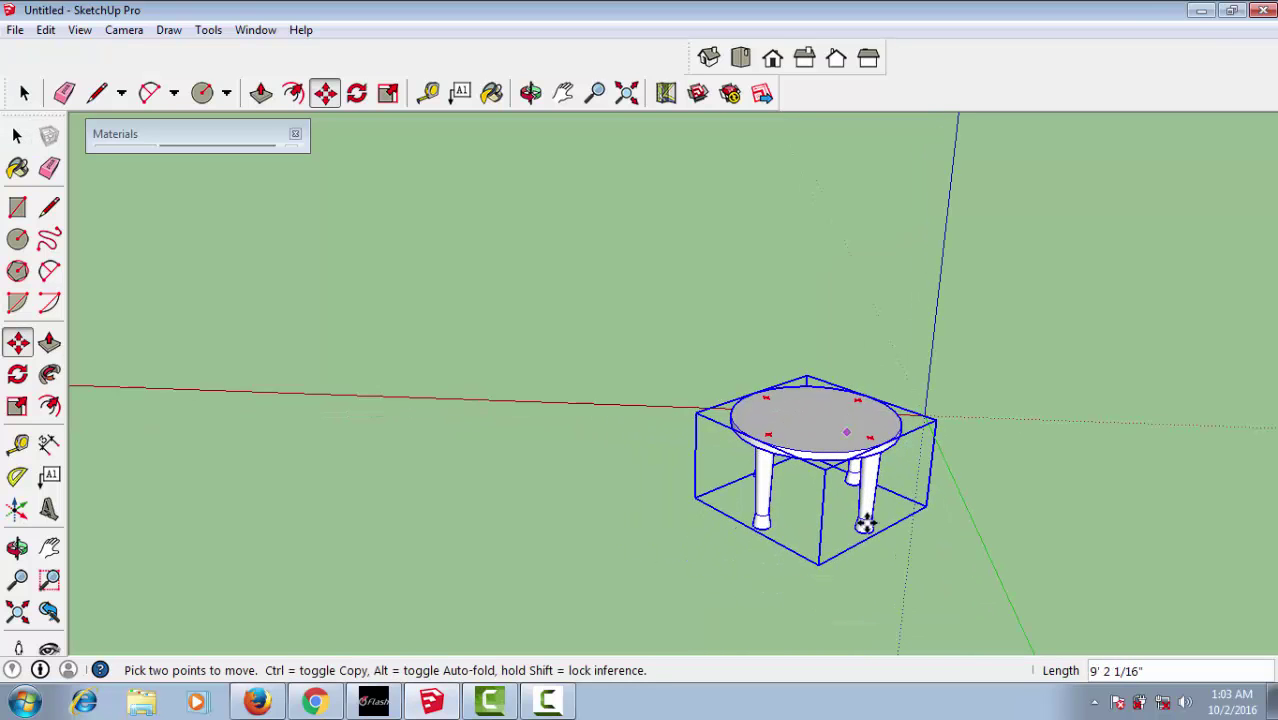
{"action": "middle_click_drag", "start_coordinate": [865, 525], "coordinate": [807, 374]}
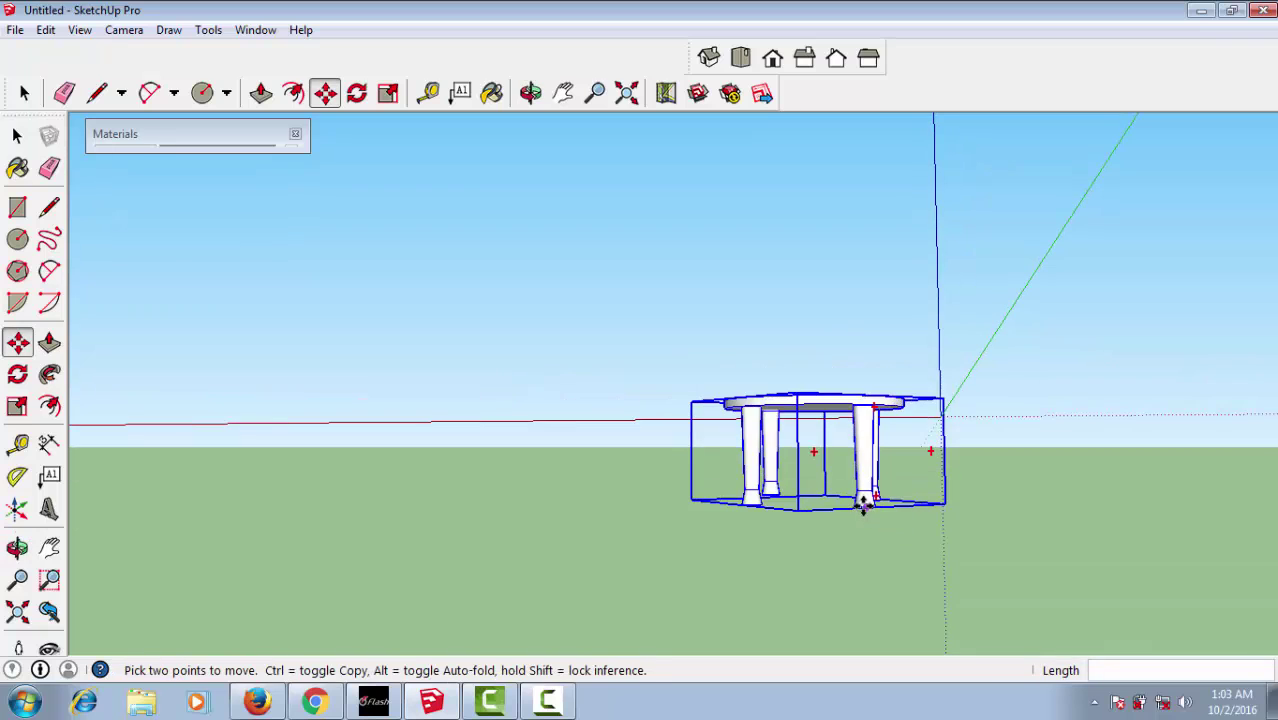
{"action": "mouse_move", "coordinate": [841, 414]}
{"action": "middle_mouse_down"}
{"action": "mouse_move", "coordinate": [828, 484]}
{"action": "mouse_move", "coordinate": [910, 519]}
{"action": "middle_mouse_up"}
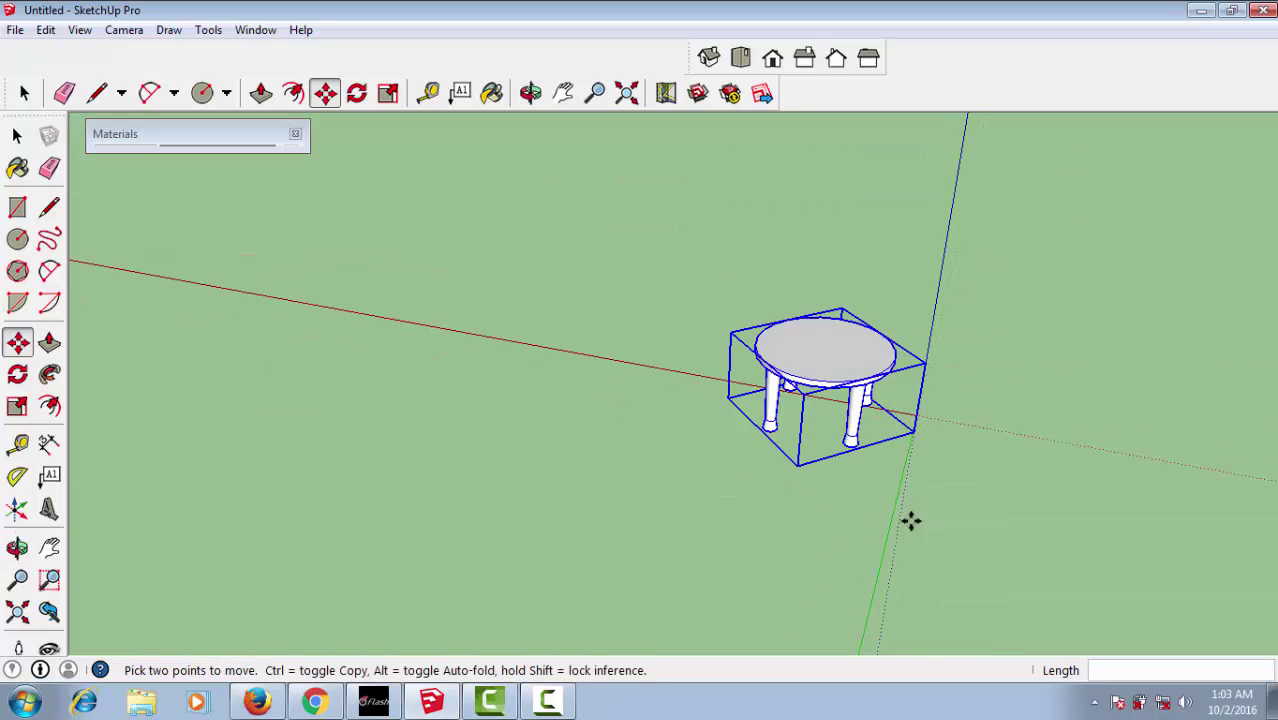
{"action": "left_click", "coordinate": [766, 558]}
{"action": "key", "text": "space"}
{"action": "left_click", "coordinate": [895, 526]}
Step: Paint the whole table with the Wood_Bamboo_Medium material
{"action": "left_click", "coordinate": [717, 385]}
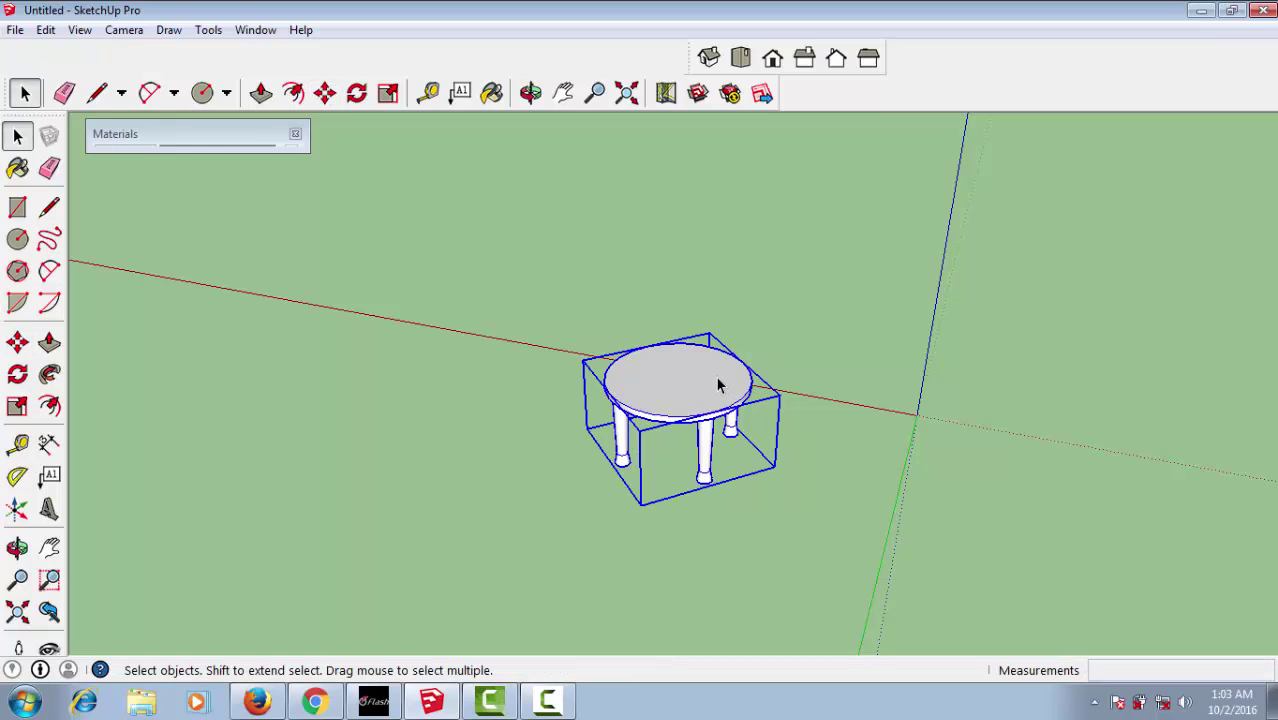
{"action": "left_click", "coordinate": [492, 92]}
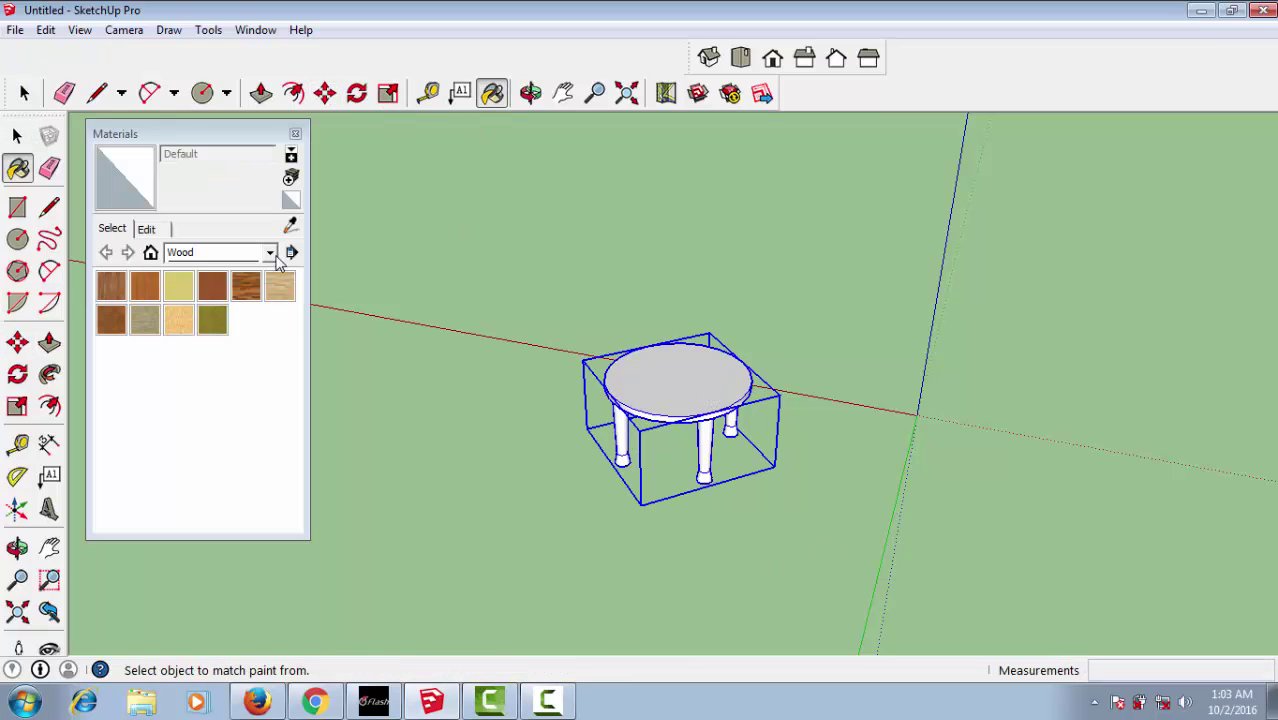
{"action": "left_click", "coordinate": [145, 286]}
{"action": "left_click", "coordinate": [679, 360]}
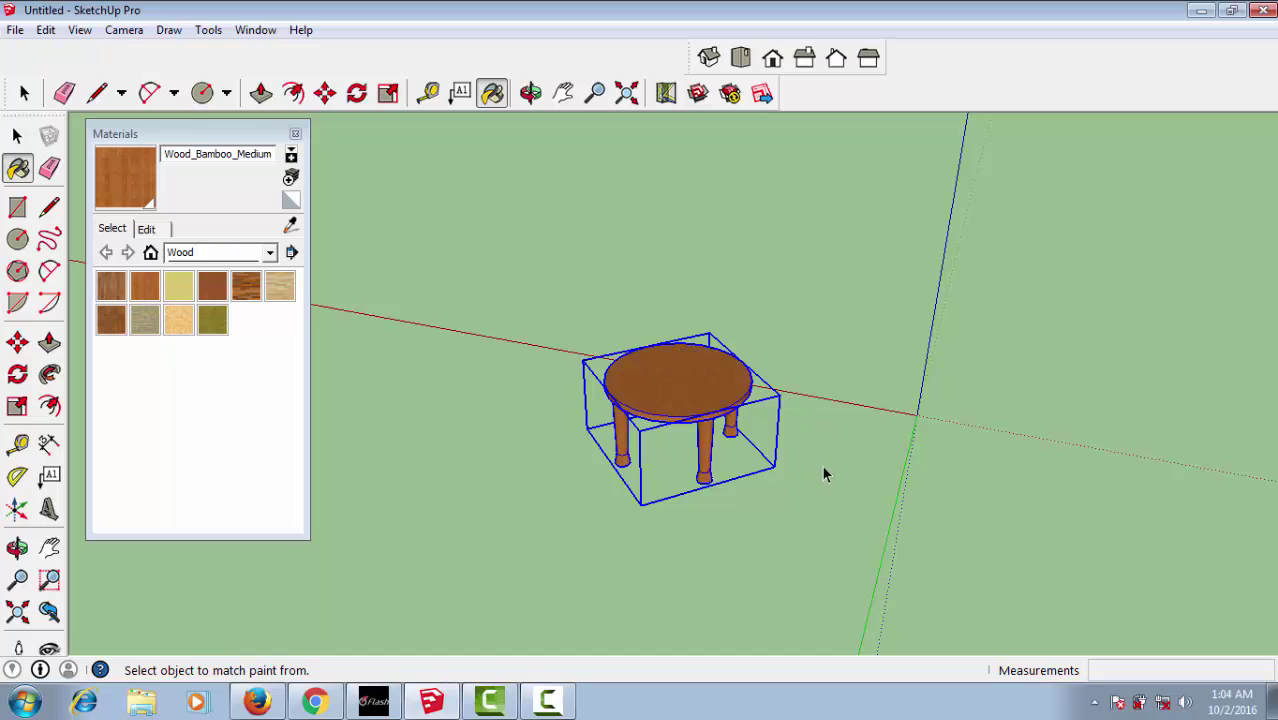
{"action": "key", "text": "space"}
{"action": "left_click", "coordinate": [787, 481]}
Step: Zoom and orbit around the painted table, then open the Camera menu
{"action": "scroll", "coordinate": [785, 481], "scroll_direction": "up", "scroll_amount": 2}
{"action": "scroll", "coordinate": [719, 407], "scroll_direction": "up", "scroll_amount": 2}
{"action": "scroll", "coordinate": [719, 407], "scroll_direction": "up", "scroll_amount": 2}
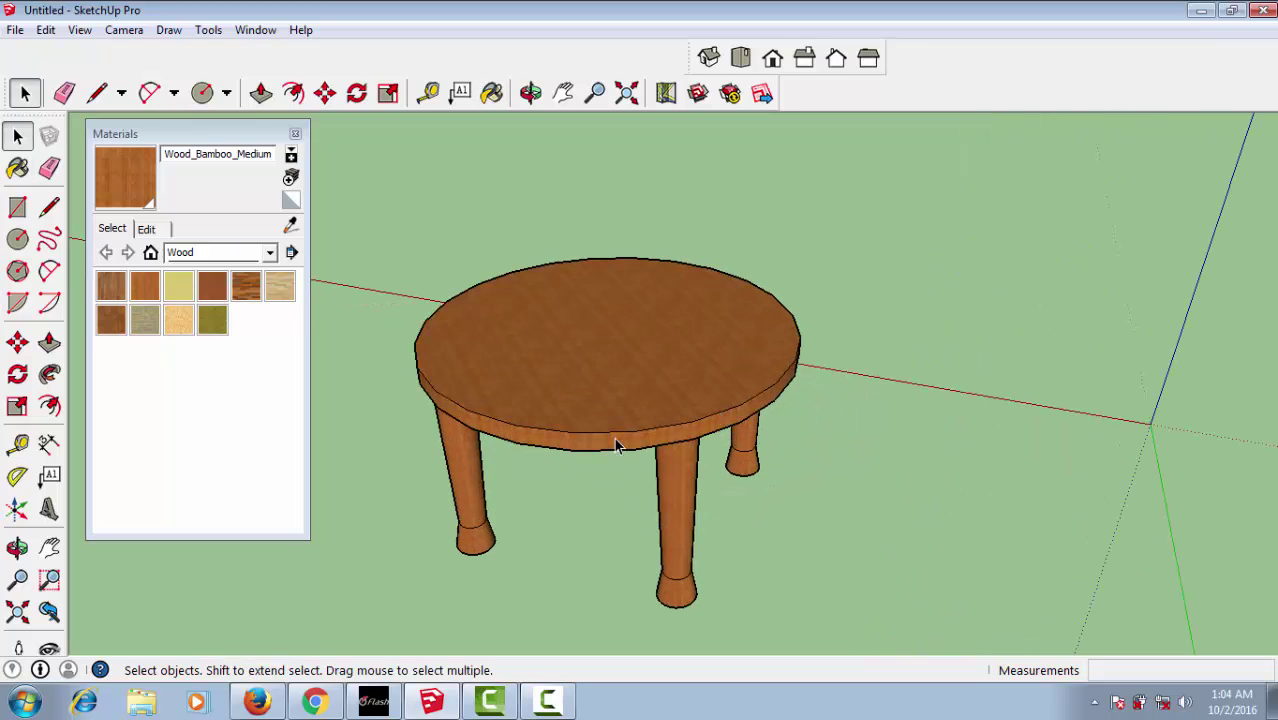
{"action": "mouse_move", "coordinate": [614, 438]}
{"action": "middle_mouse_down"}
{"action": "mouse_move", "coordinate": [700, 437]}
{"action": "mouse_move", "coordinate": [630, 502]}
{"action": "mouse_move", "coordinate": [673, 451]}
{"action": "middle_mouse_up"}
{"action": "scroll", "coordinate": [676, 453], "scroll_direction": "up", "scroll_amount": 2}
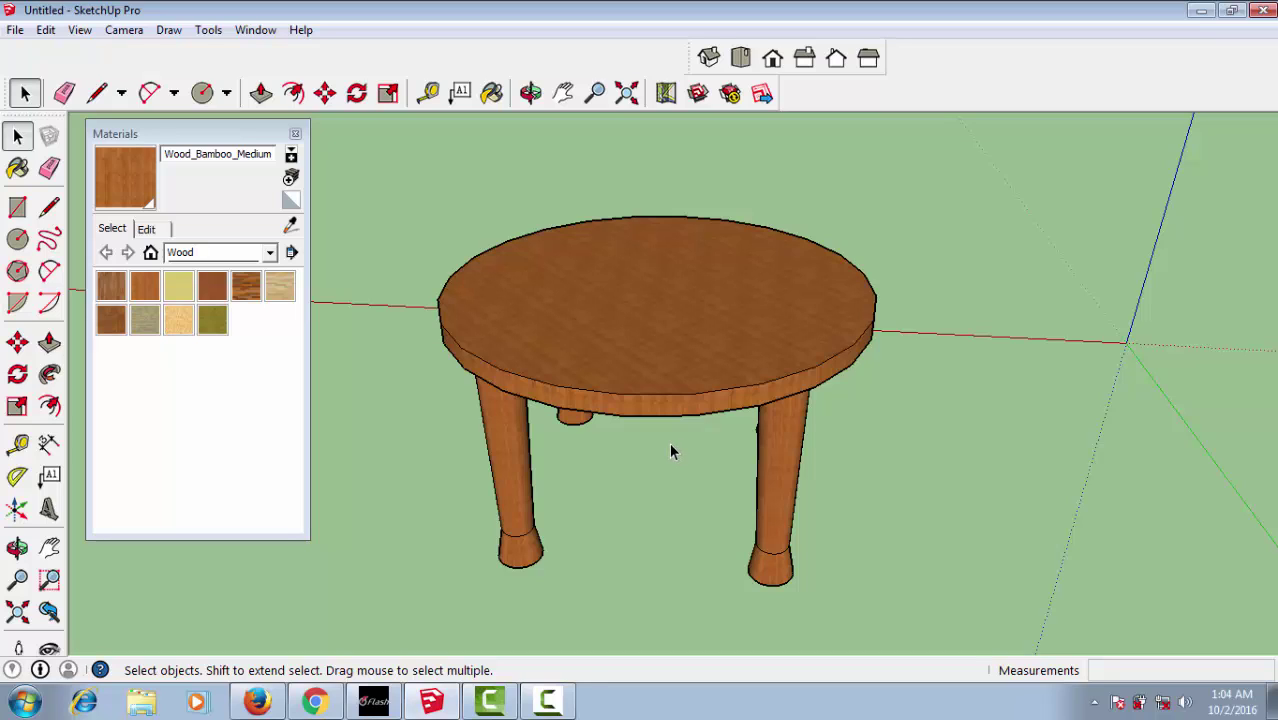
{"action": "left_click", "coordinate": [122, 30]}
{"action": "mouse_move", "coordinate": [79, 30]}
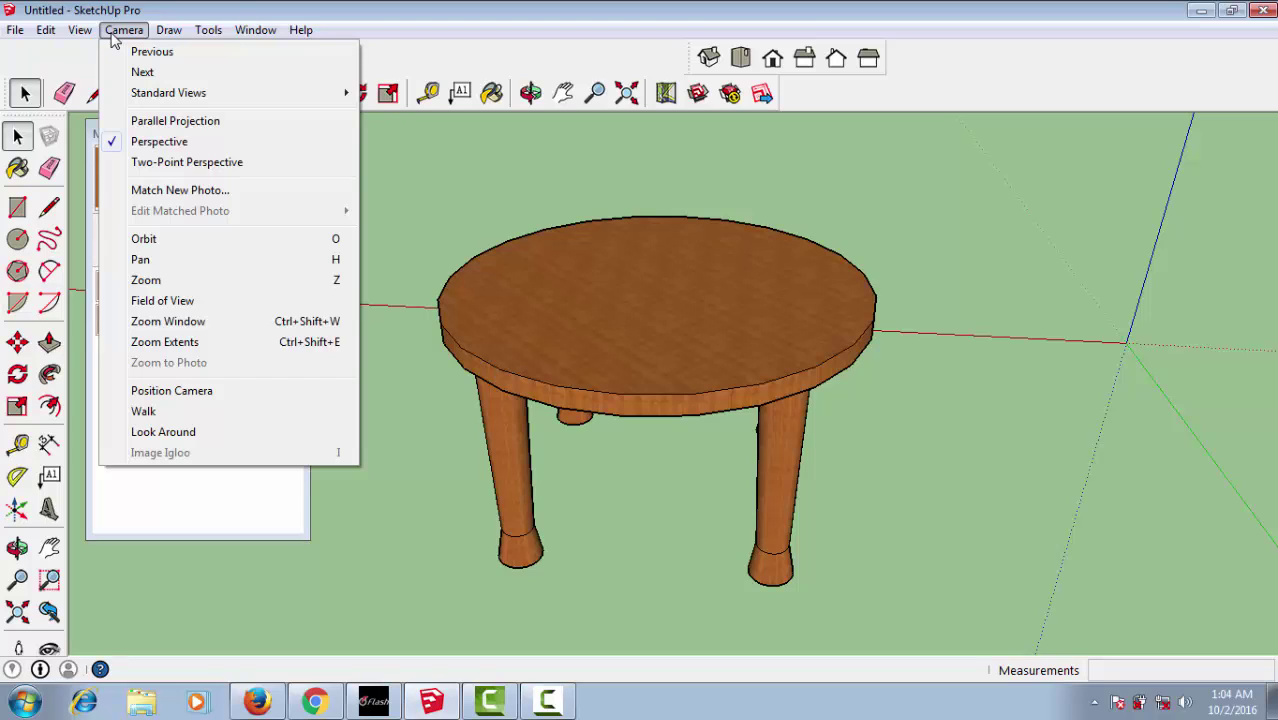
{"action": "mouse_move", "coordinate": [168, 30]}
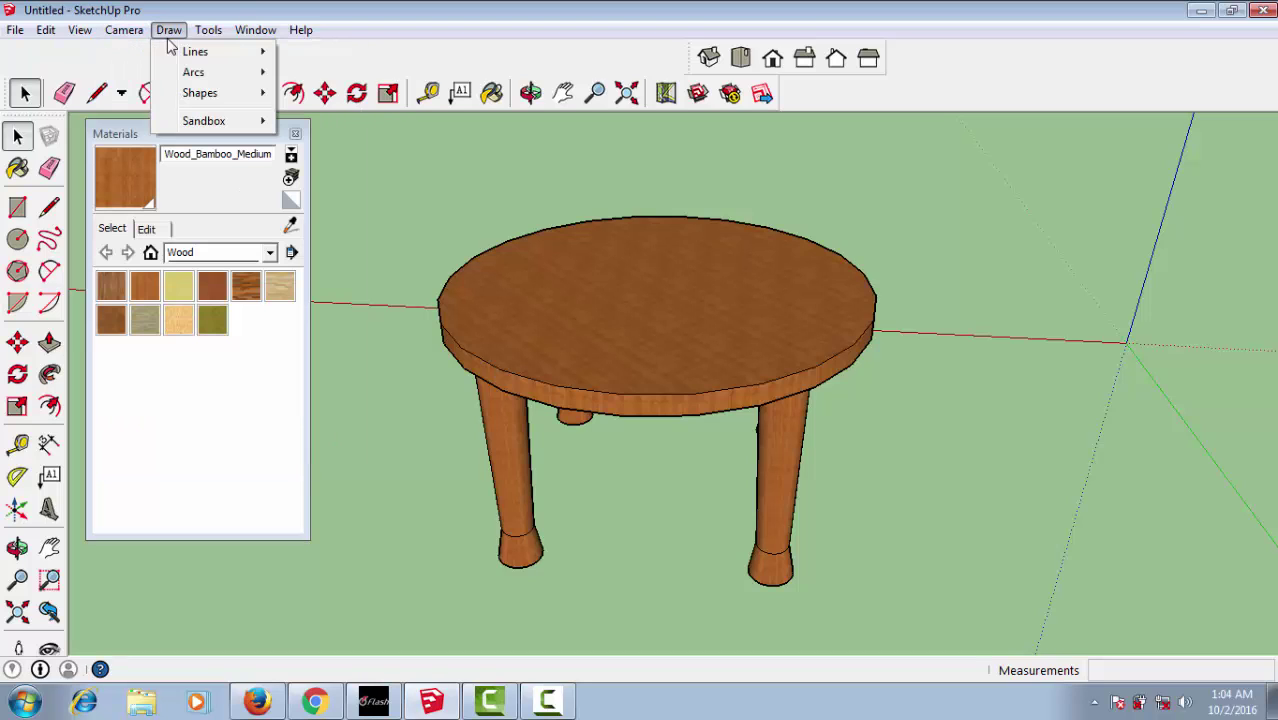
{"action": "left_click", "coordinate": [322, 170]}
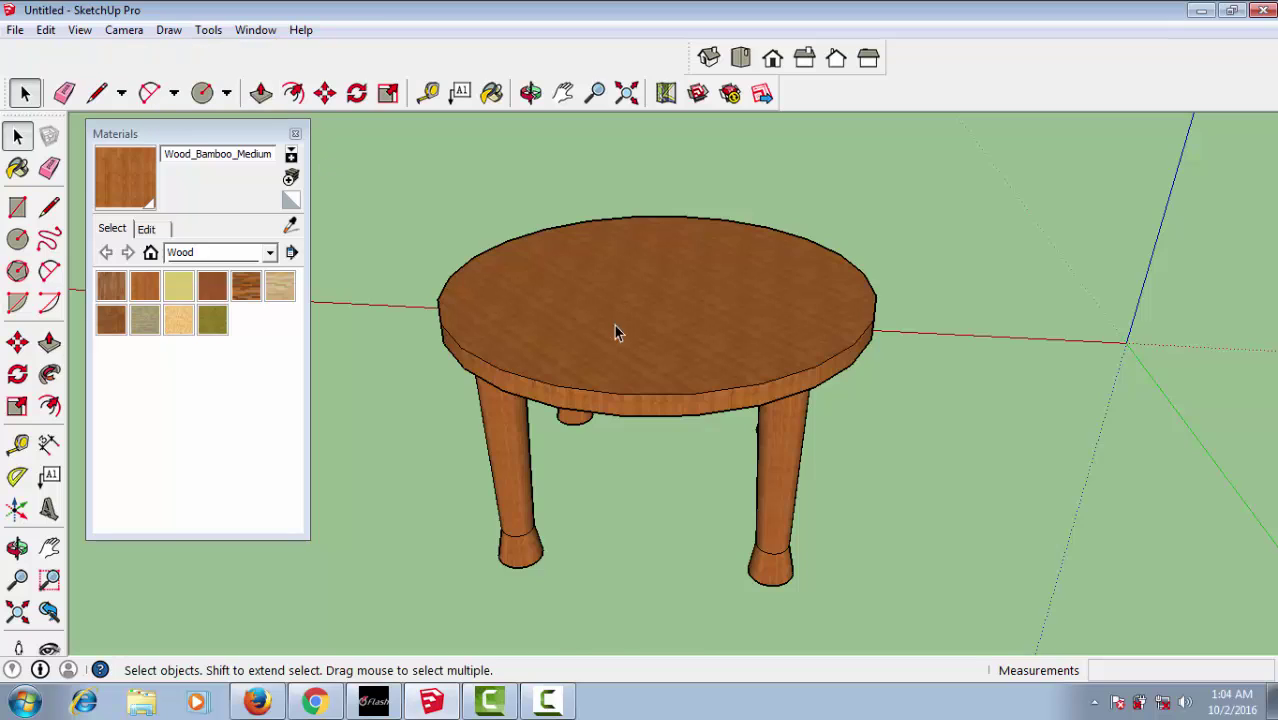
{"action": "left_click", "coordinate": [564, 345]}
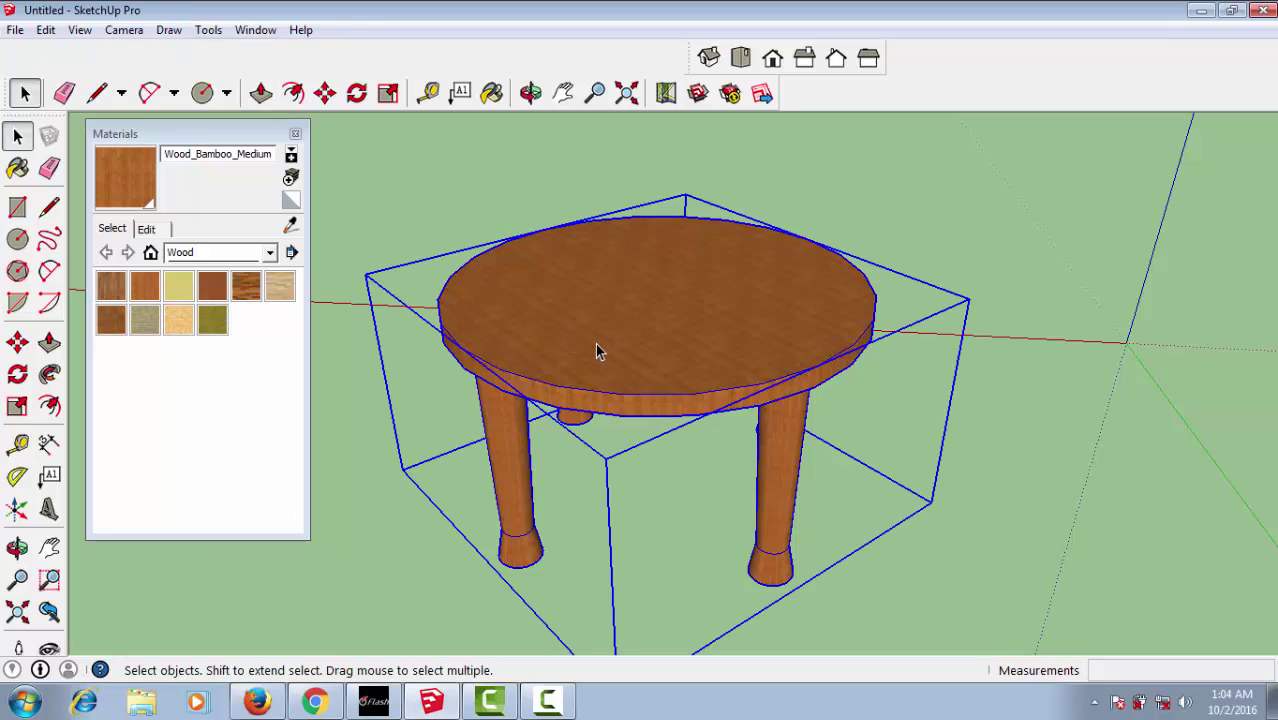